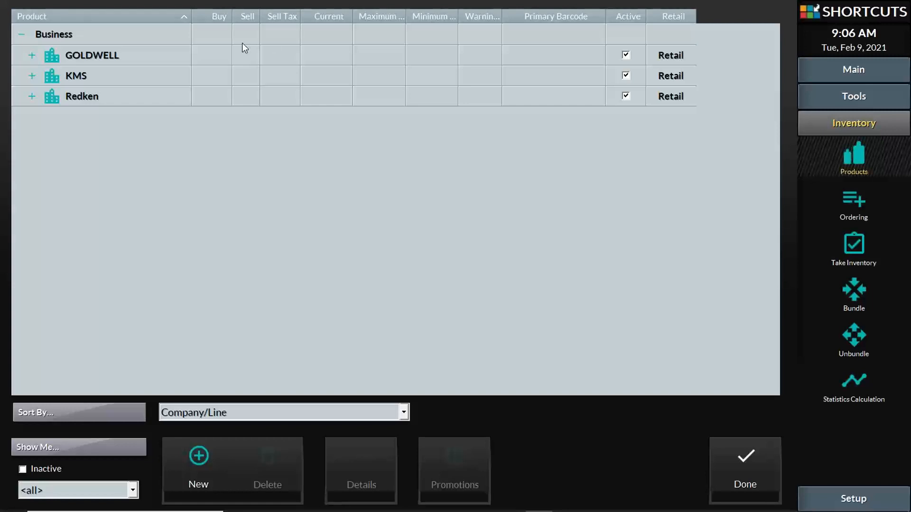
pyautogui.click(32, 56)
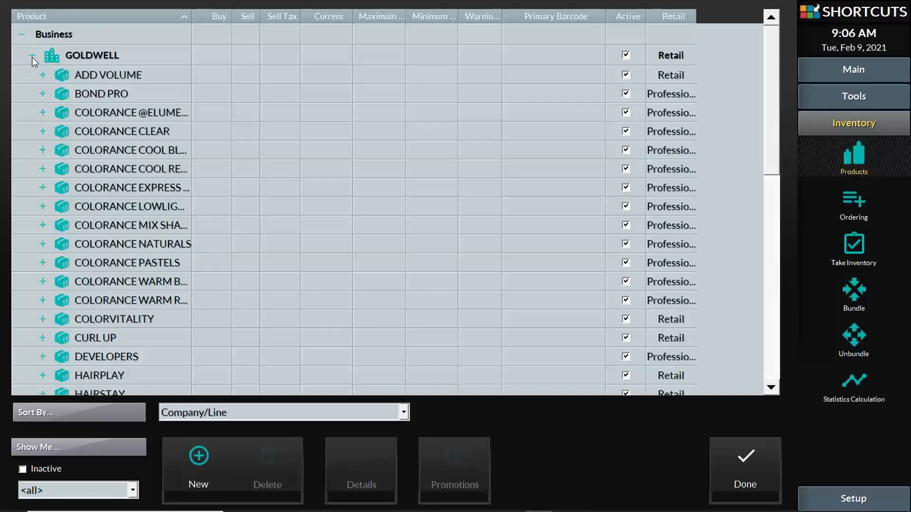
pyautogui.click(32, 56)
pyautogui.click(31, 76)
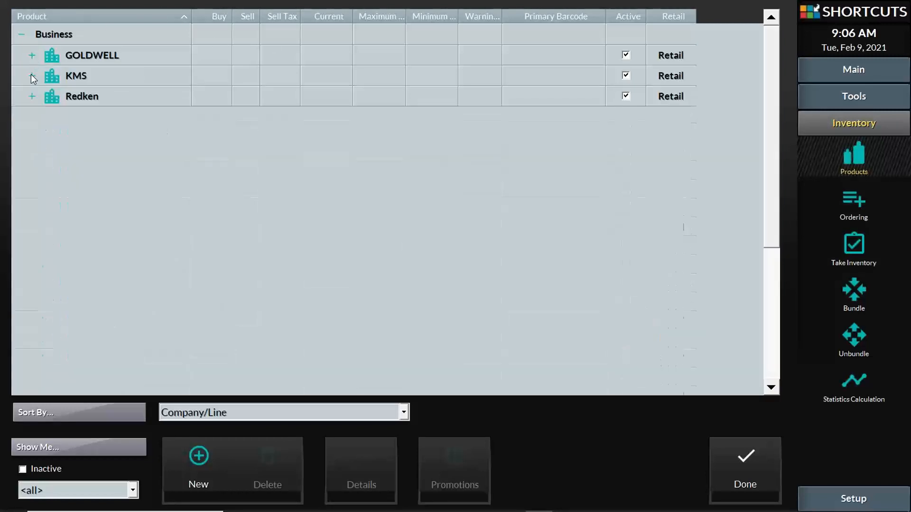
pyautogui.click(32, 55)
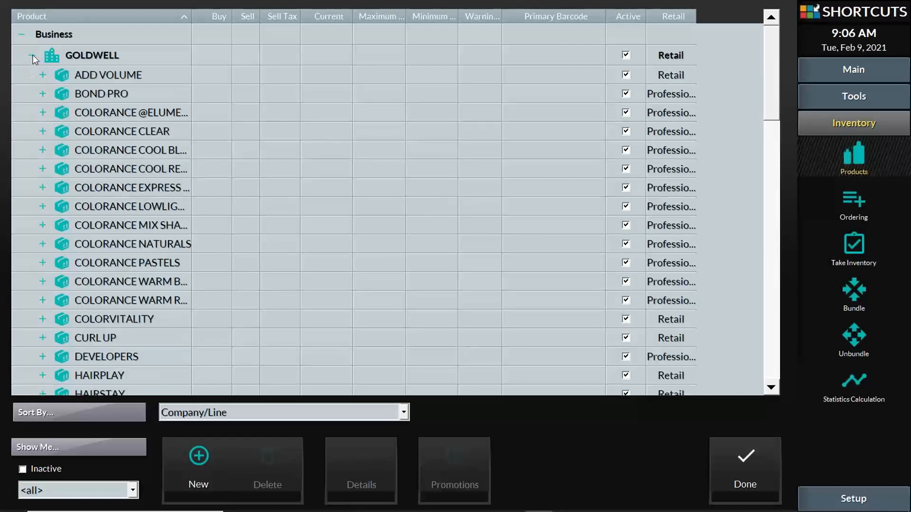
pyautogui.click(32, 55)
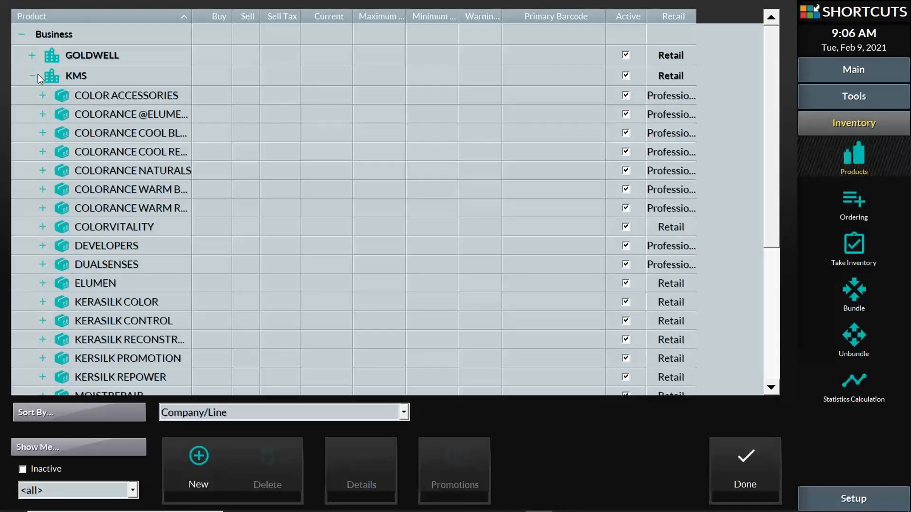
pyautogui.click(33, 76)
pyautogui.click(33, 76)
pyautogui.click(33, 76)
pyautogui.click(33, 76)
pyautogui.click(43, 96)
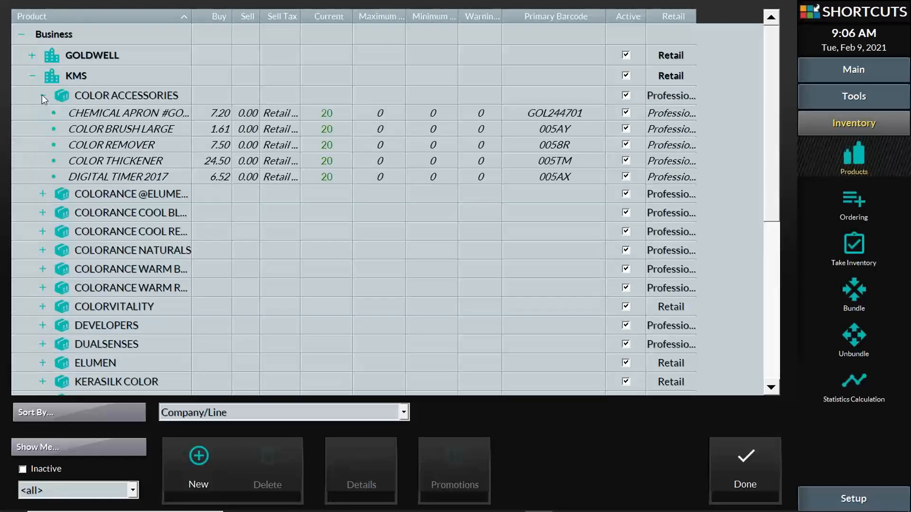
pyautogui.click(43, 96)
pyautogui.click(43, 114)
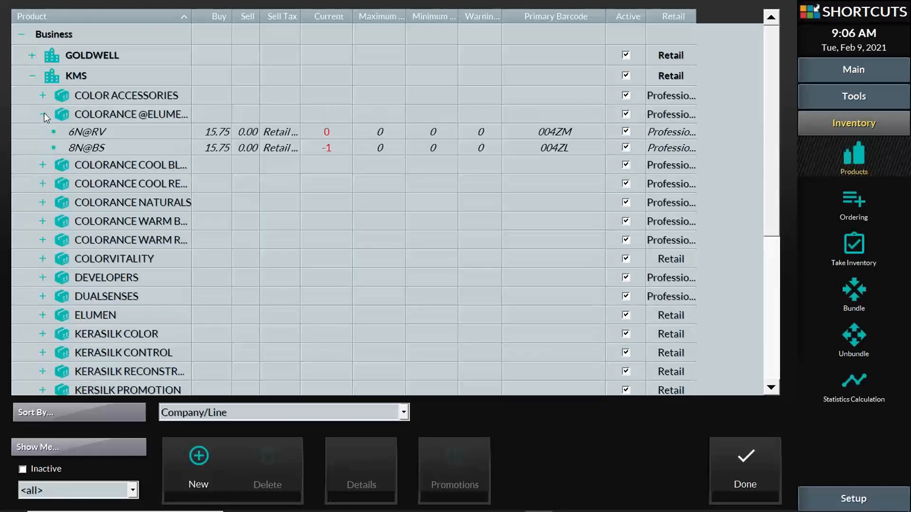
pyautogui.click(45, 113)
pyautogui.click(43, 133)
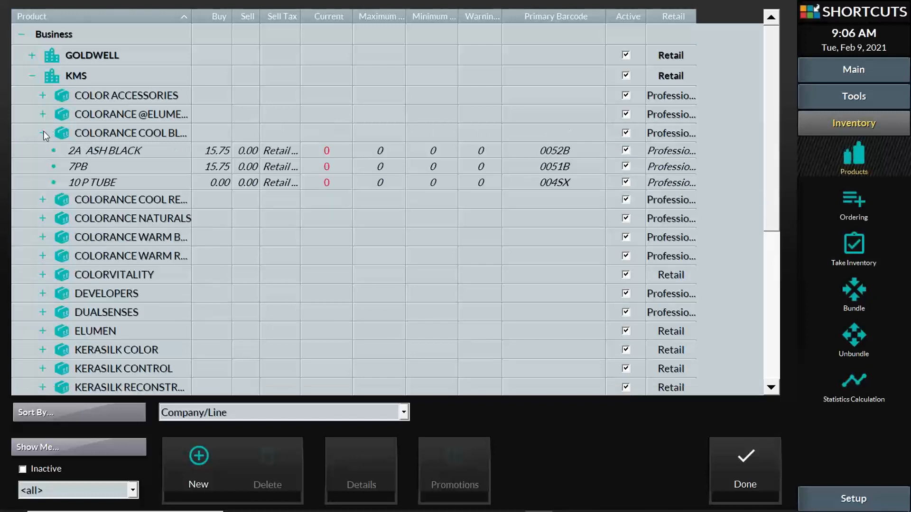
pyautogui.click(43, 130)
pyautogui.click(42, 115)
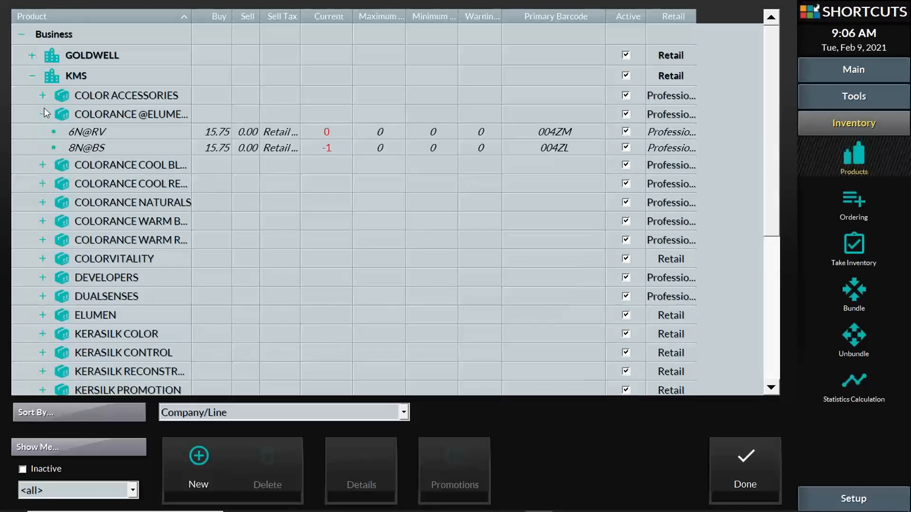
pyautogui.click(45, 108)
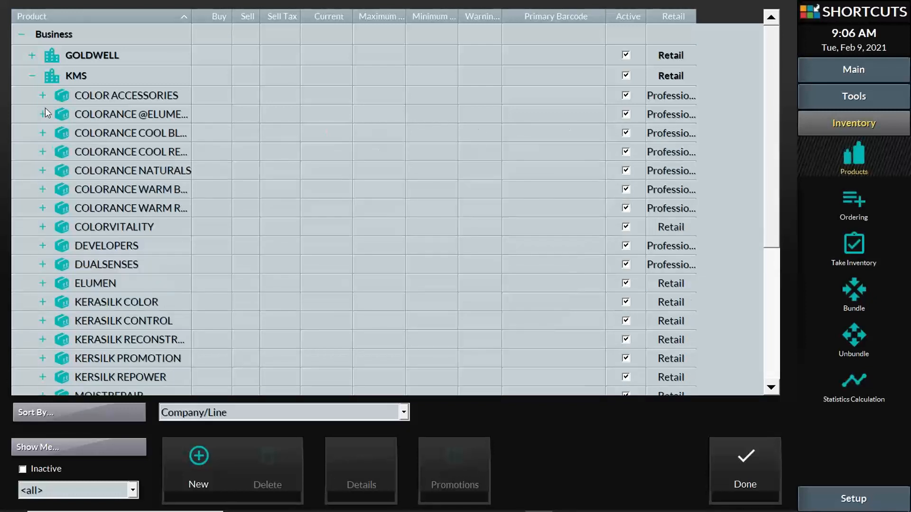
pyautogui.click(32, 77)
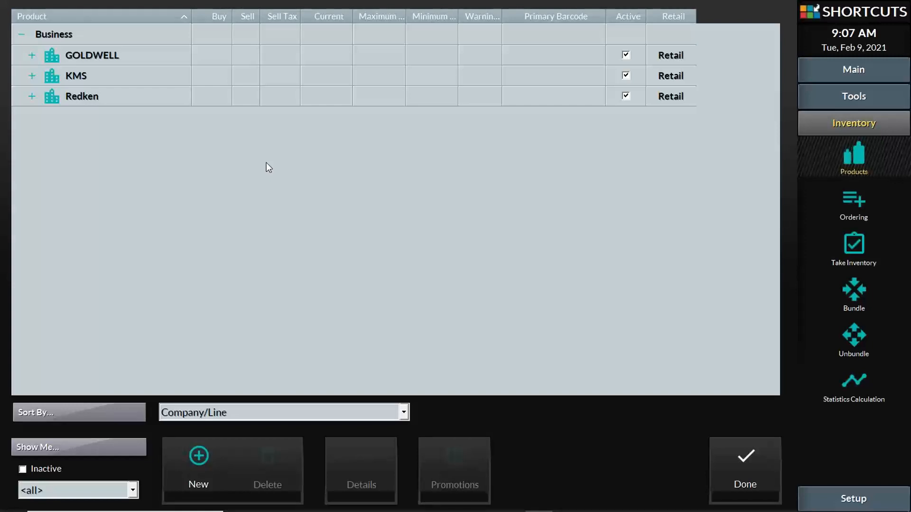
# - Open the Sort By drop-down to show Company/Line, Supplier and Category/Sub Category
pyautogui.click(403, 416)
pyautogui.click(404, 416)
pyautogui.click(404, 416)
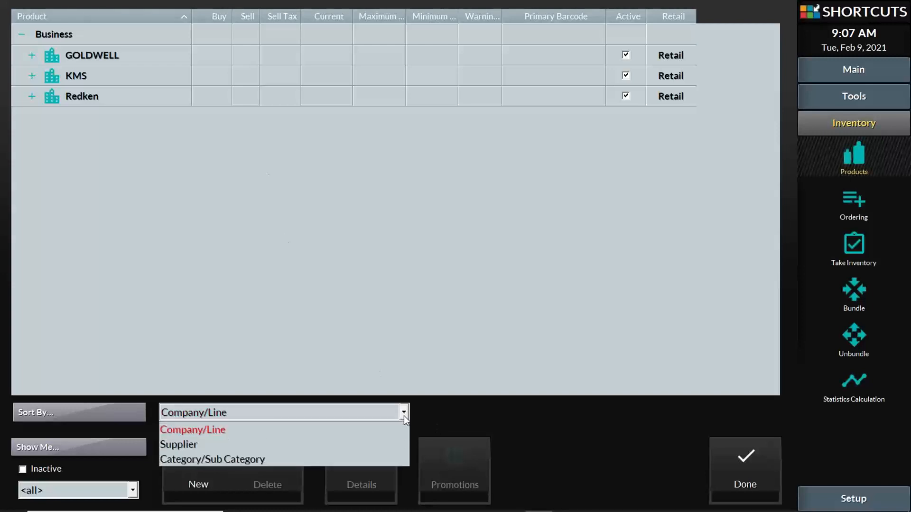
pyautogui.click(403, 415)
pyautogui.click(404, 415)
# - Group the product list by Supplier, then expand and collapse Symbiotic's products
pyautogui.click(176, 446)
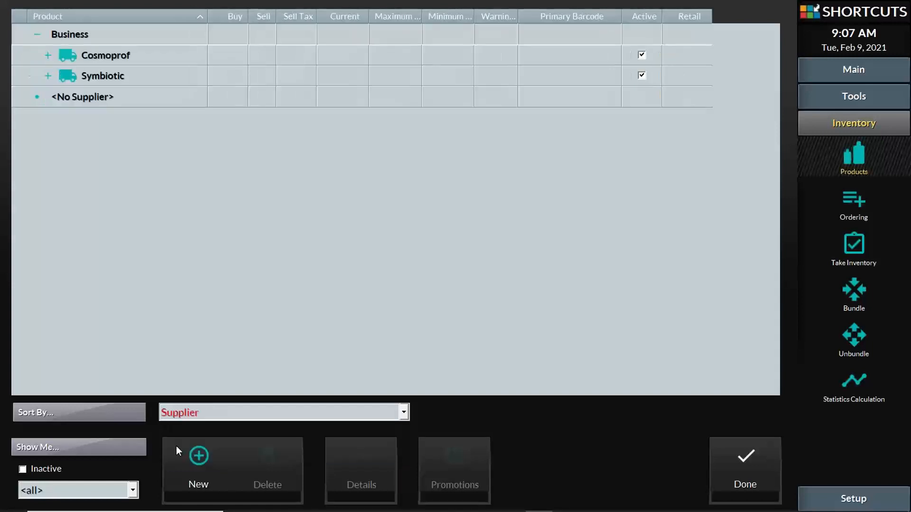
pyautogui.click(48, 77)
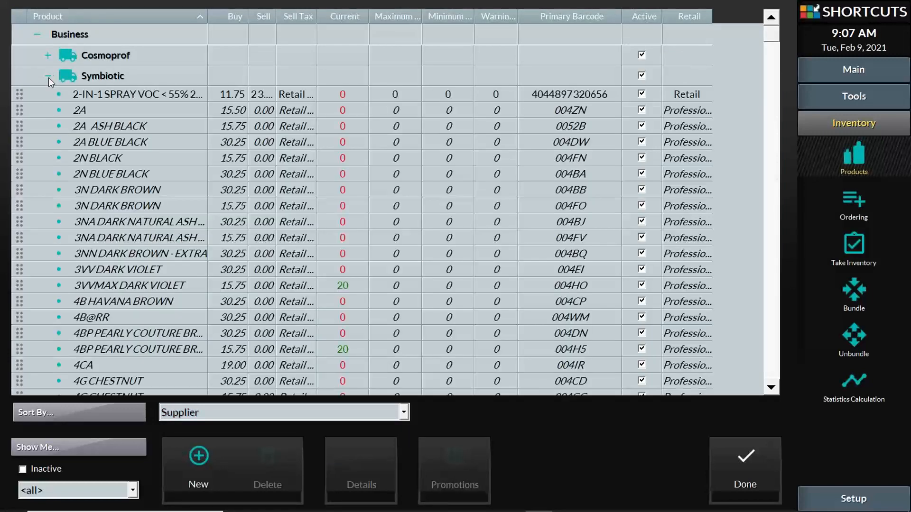
pyautogui.click(48, 78)
pyautogui.click(48, 75)
pyautogui.click(47, 73)
pyautogui.click(47, 73)
pyautogui.click(48, 72)
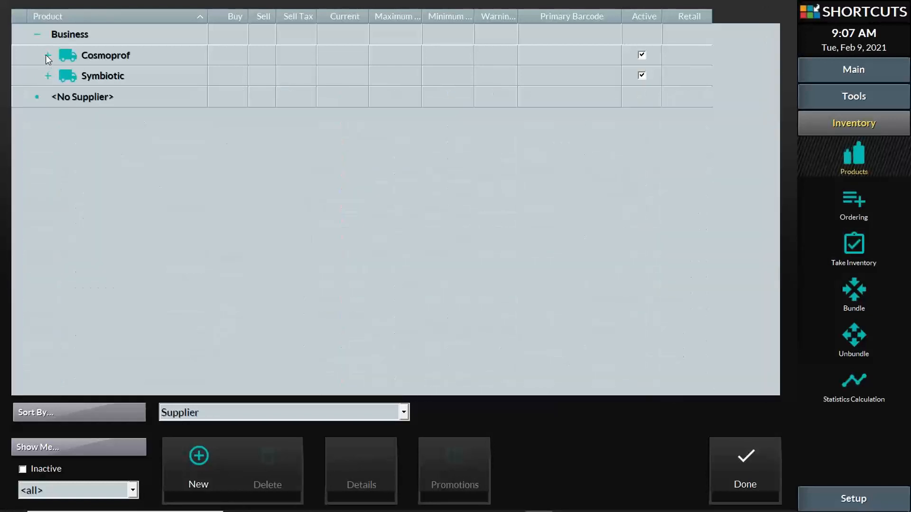
# - Expand and collapse Cosmoprof's three products, then select the Cosmoprof supplier
pyautogui.click(48, 55)
pyautogui.click(47, 55)
pyautogui.click(80, 53)
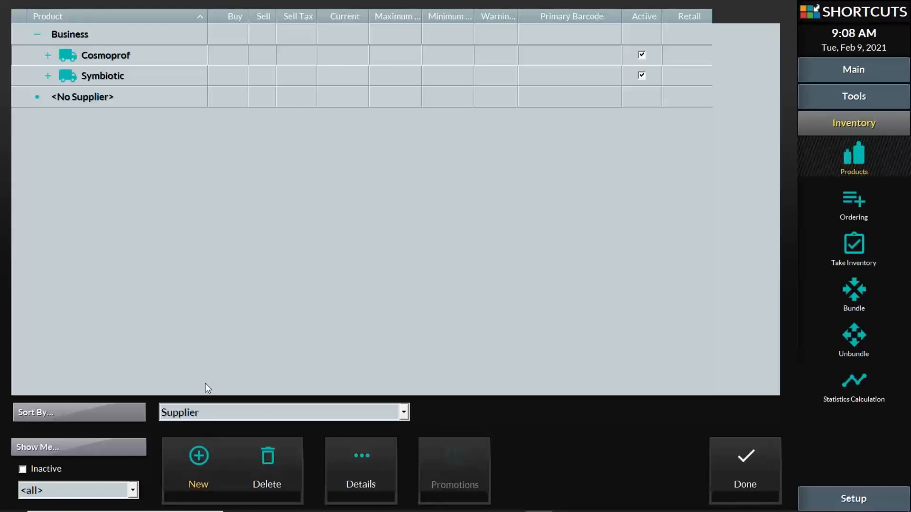
pyautogui.click(98, 53)
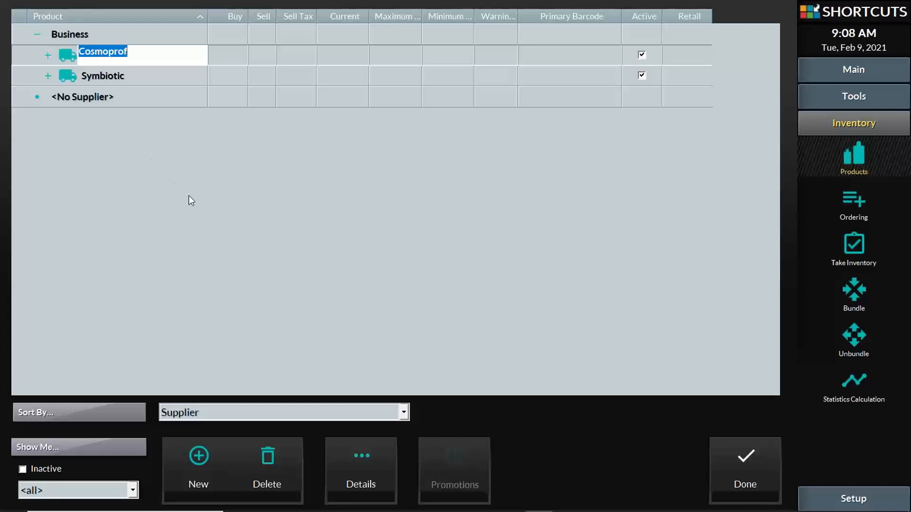
pyautogui.click(380, 460)
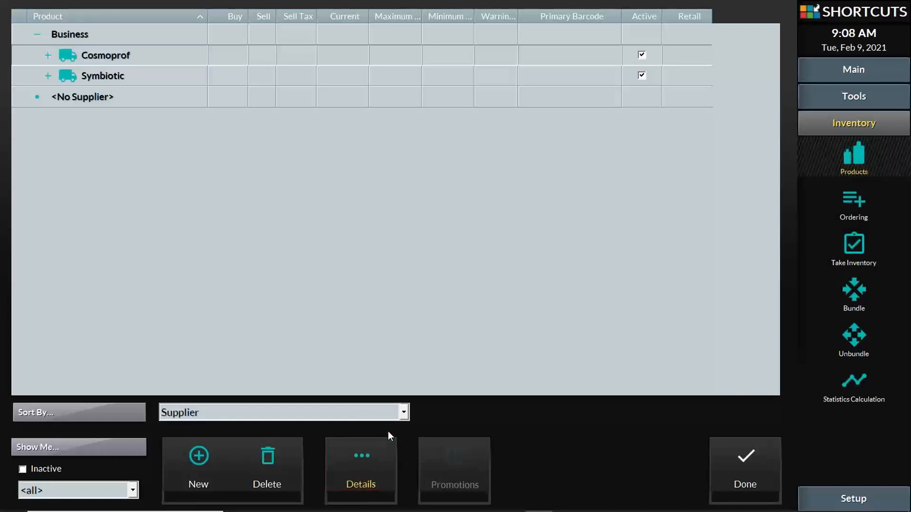
pyautogui.click(380, 462)
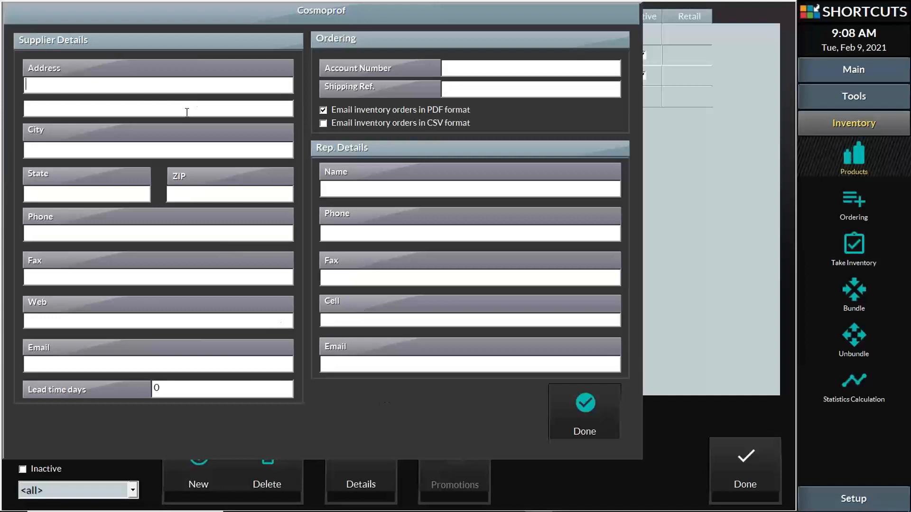
pyautogui.click(593, 402)
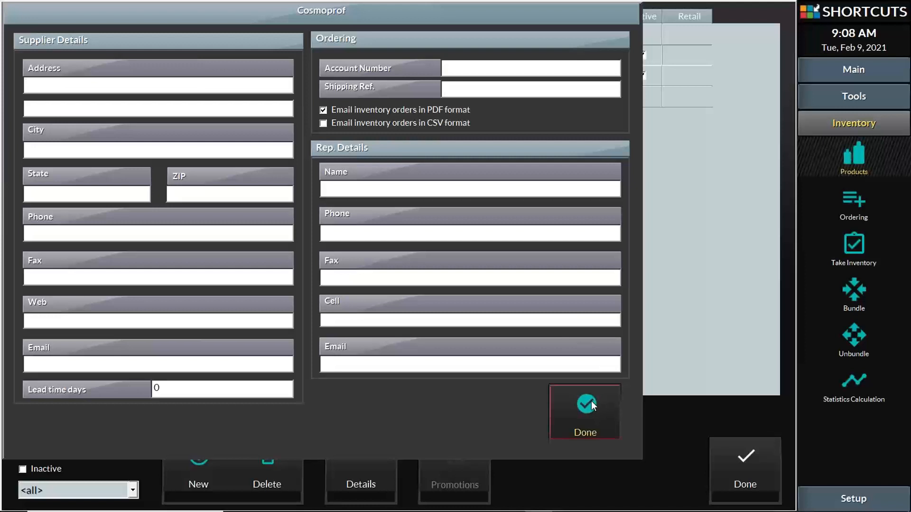
pyautogui.click(48, 55)
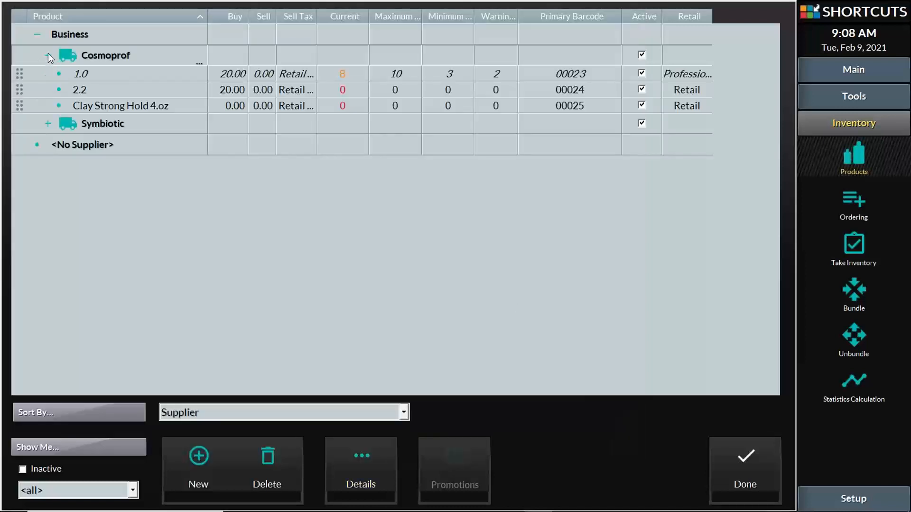
pyautogui.click(48, 55)
pyautogui.click(48, 76)
pyautogui.click(48, 75)
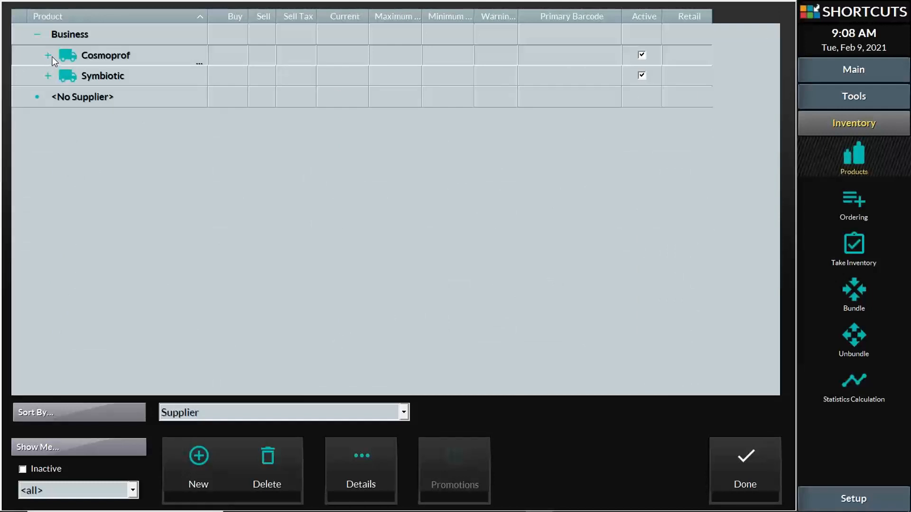
pyautogui.click(50, 55)
pyautogui.click(49, 55)
pyautogui.click(70, 57)
pyautogui.click(60, 72)
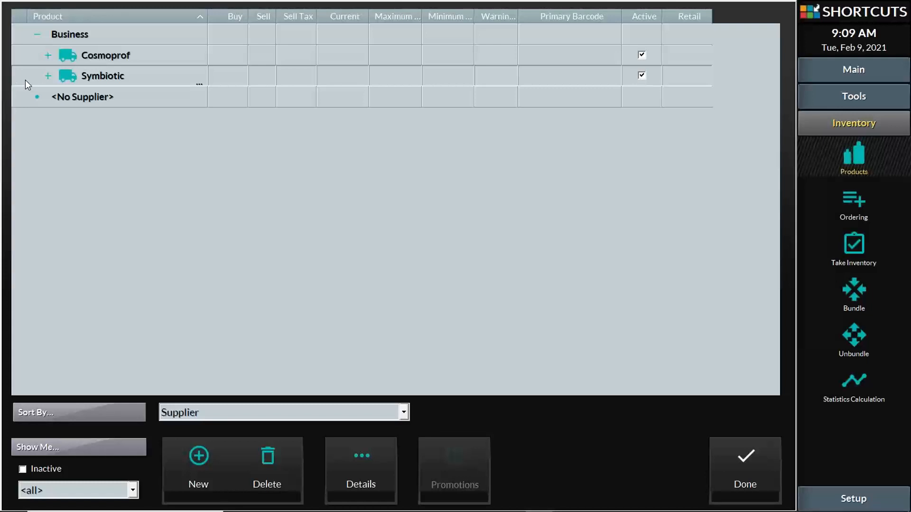
pyautogui.click(93, 104)
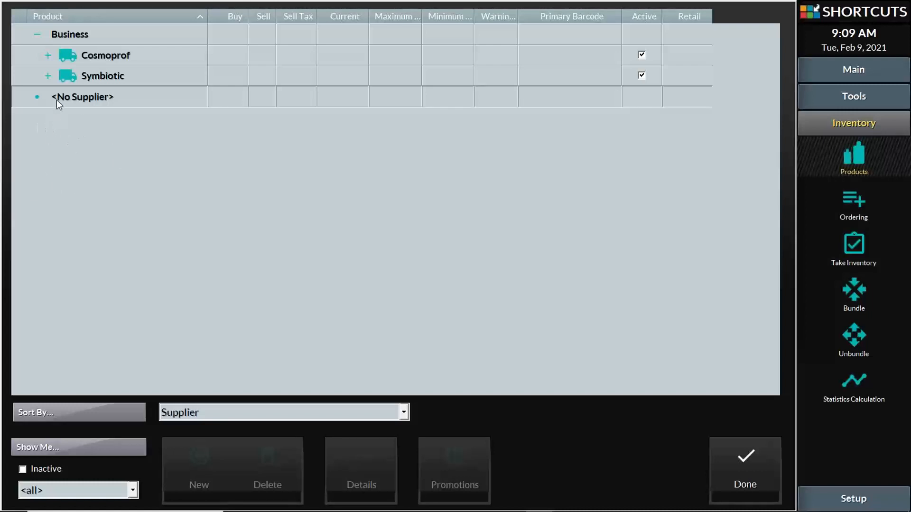
# - Review Symbiotic's products, then drag Clay Strong Hold 4.oz from Cosmoprof into <No Supplier>
pyautogui.click(48, 76)
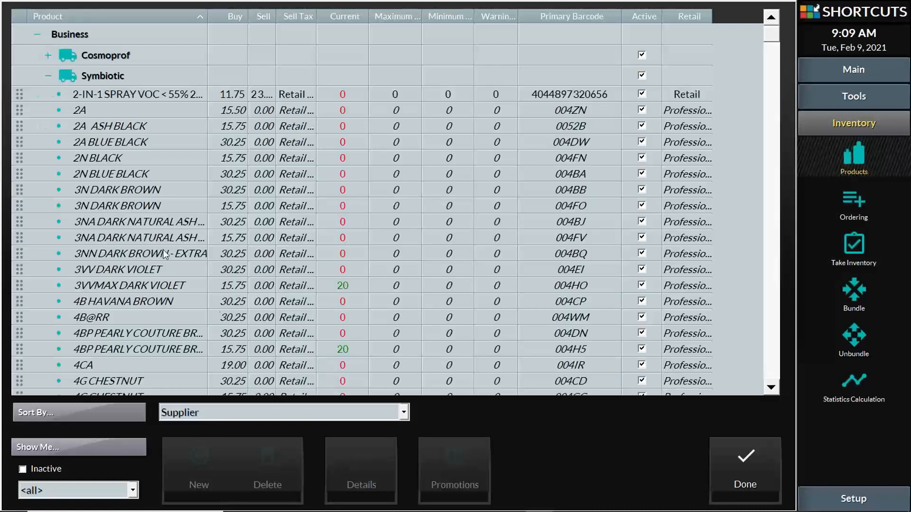
pyautogui.scroll(-10, 221, 295)
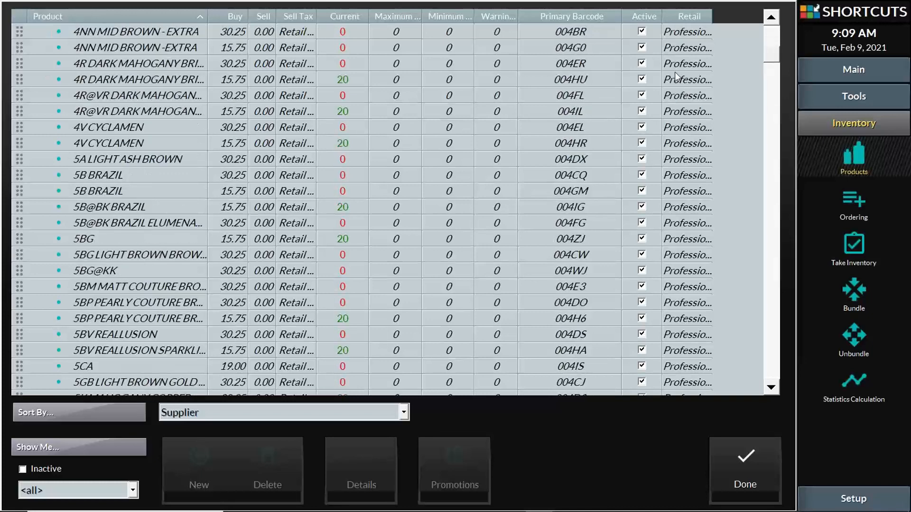
pyautogui.moveTo(769, 56); pyautogui.dragTo(772, 19)
pyautogui.click(47, 76)
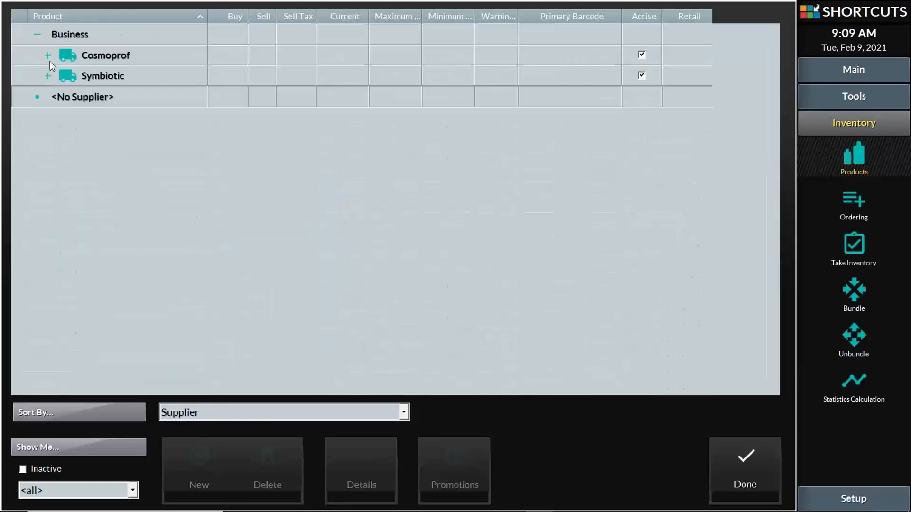
pyautogui.click(48, 55)
pyautogui.moveTo(20, 109); pyautogui.dragTo(87, 147)
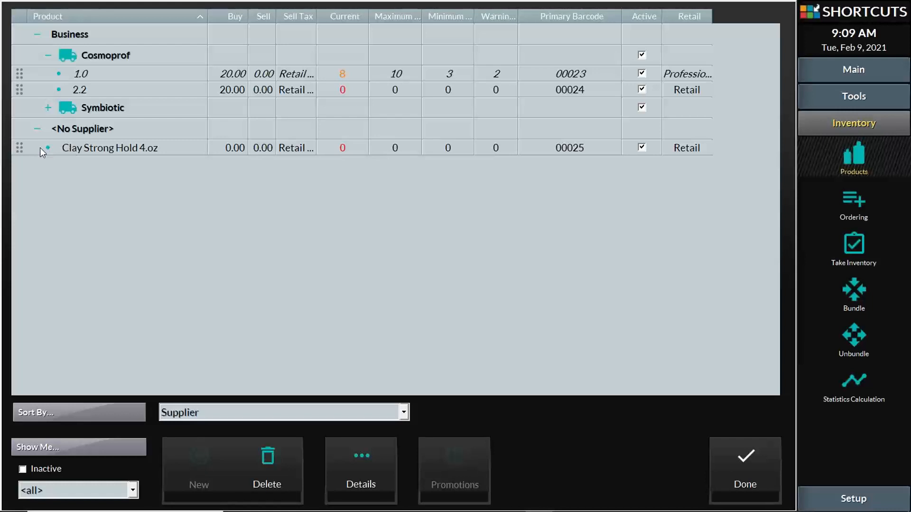
# - Move Clay Strong Hold 4.oz back under Cosmoprof and collapse the Cosmoprof group
pyautogui.click(18, 150)
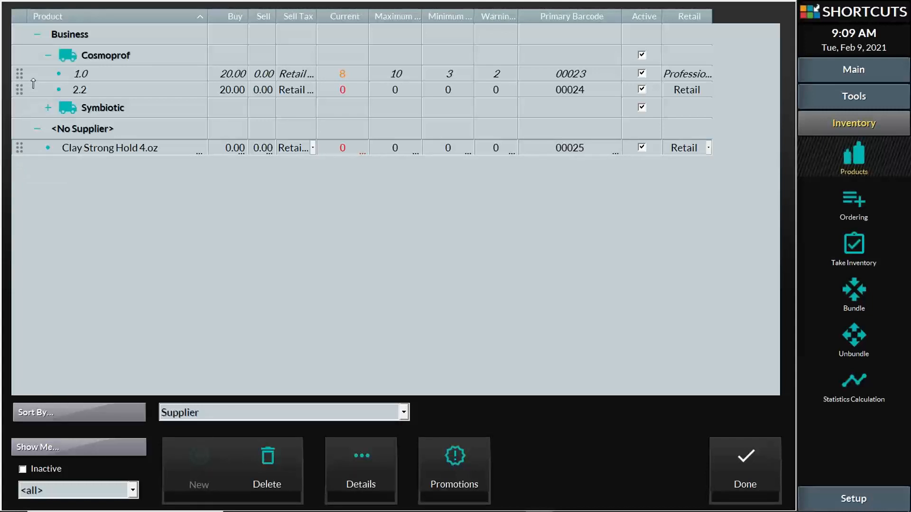
pyautogui.moveTo(33, 82); pyautogui.dragTo(33, 79)
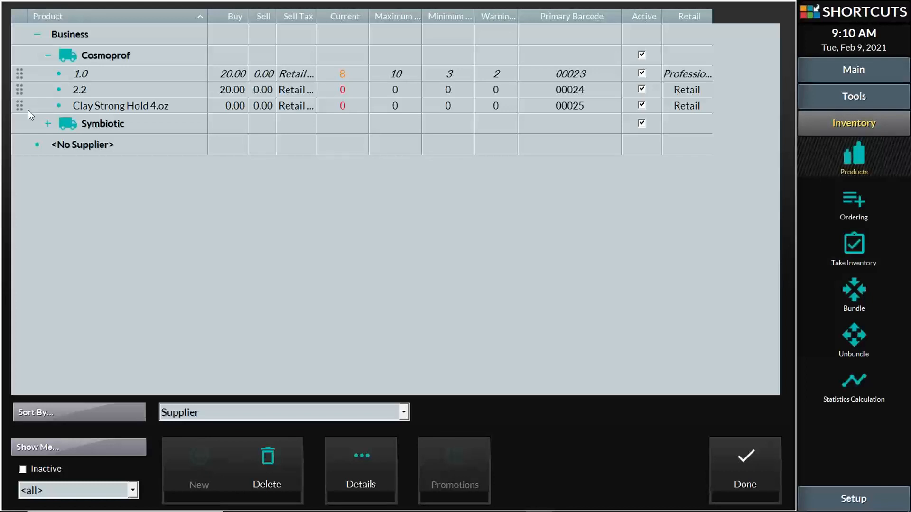
pyautogui.click(68, 144)
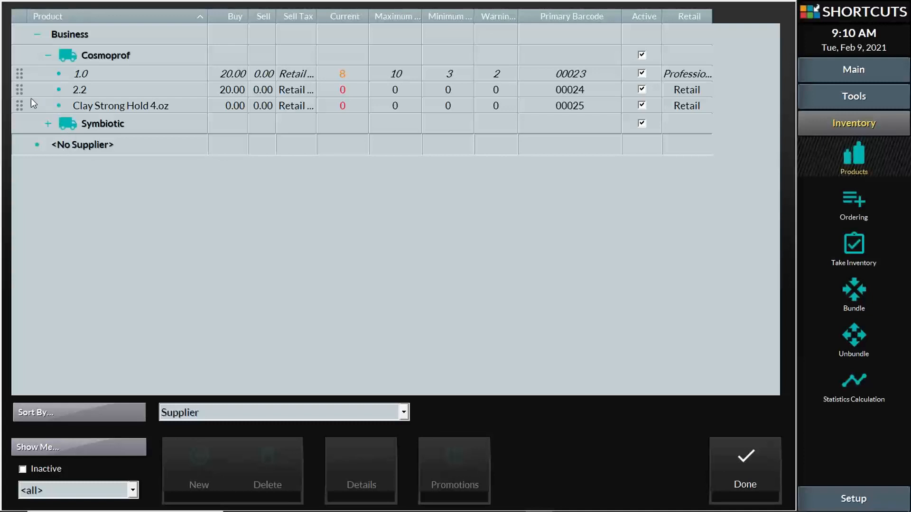
pyautogui.moveTo(19, 108)
pyautogui.mouseDown()
pyautogui.moveTo(22, 158)
pyautogui.moveTo(32, 96)
pyautogui.mouseUp()
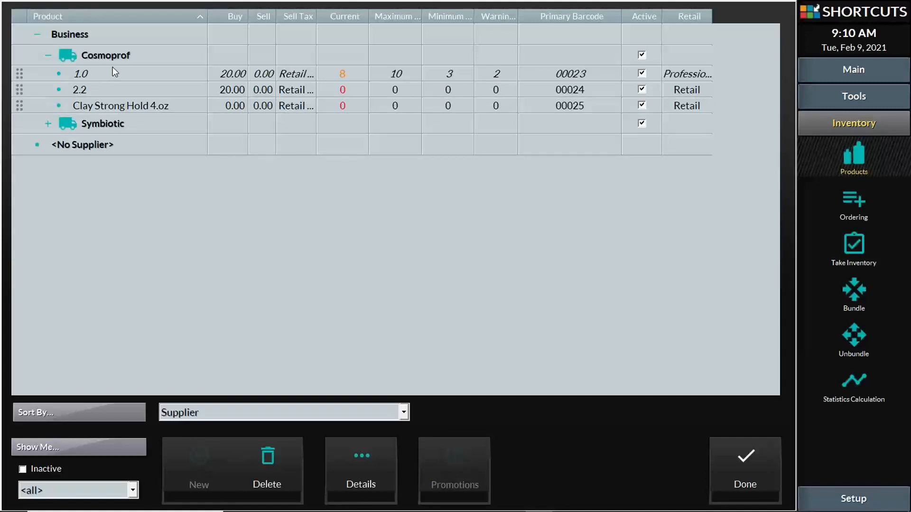
pyautogui.click(48, 56)
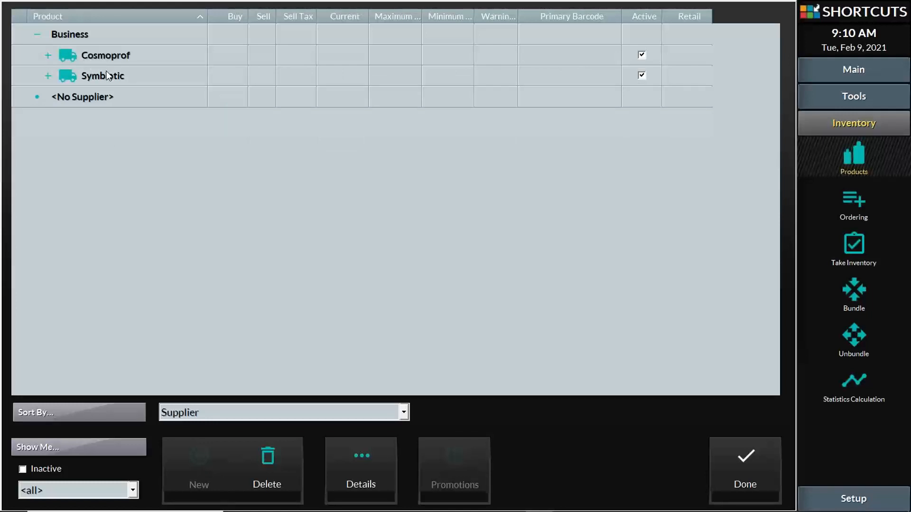
# - Regroup the product list by Company/Line
pyautogui.click(361, 408)
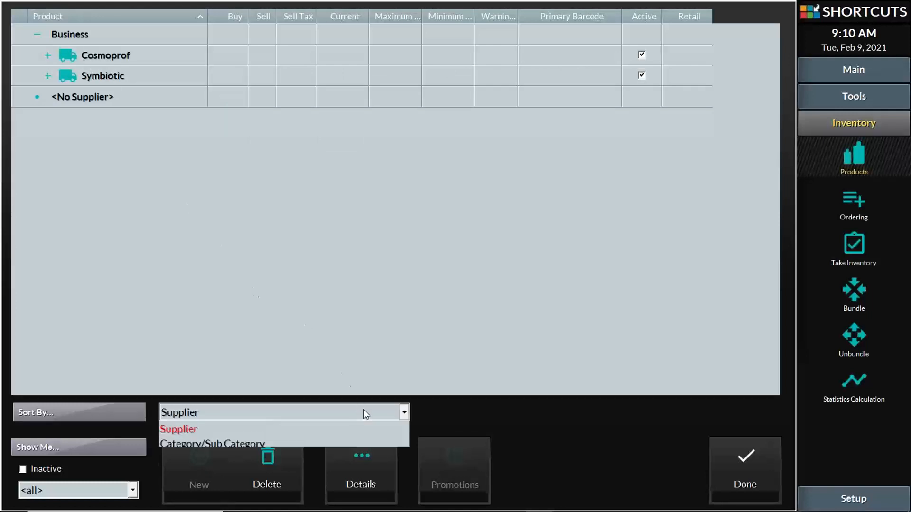
pyautogui.click(363, 409)
pyautogui.click(363, 409)
pyautogui.click(364, 409)
pyautogui.click(364, 414)
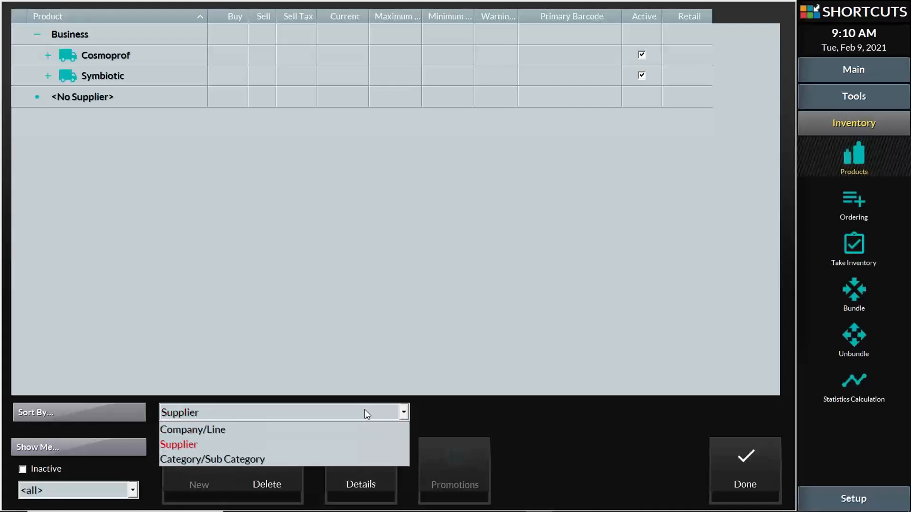
pyautogui.click(233, 426)
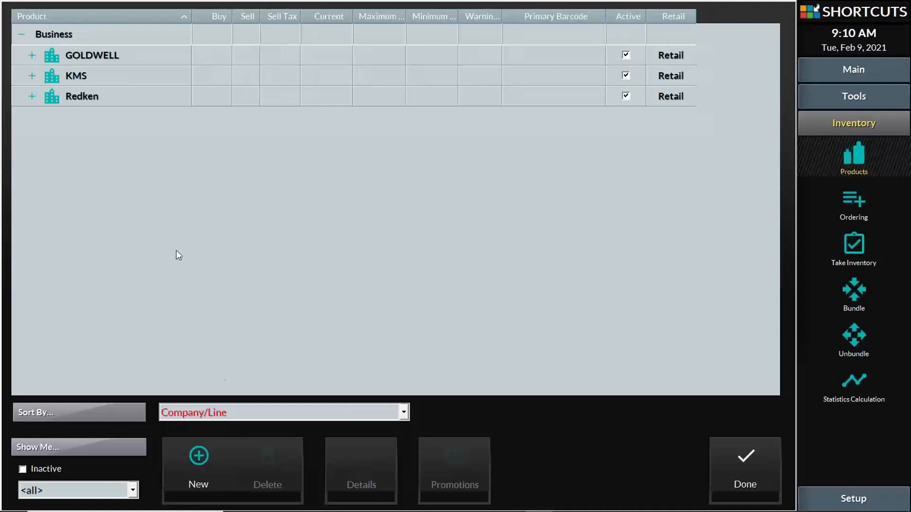
# - Browse GOLDWELL's and KMS's lines, peeking into ADD VOLUME and selecting BOND PRO
pyautogui.click(28, 55)
pyautogui.click(27, 55)
pyautogui.click(31, 75)
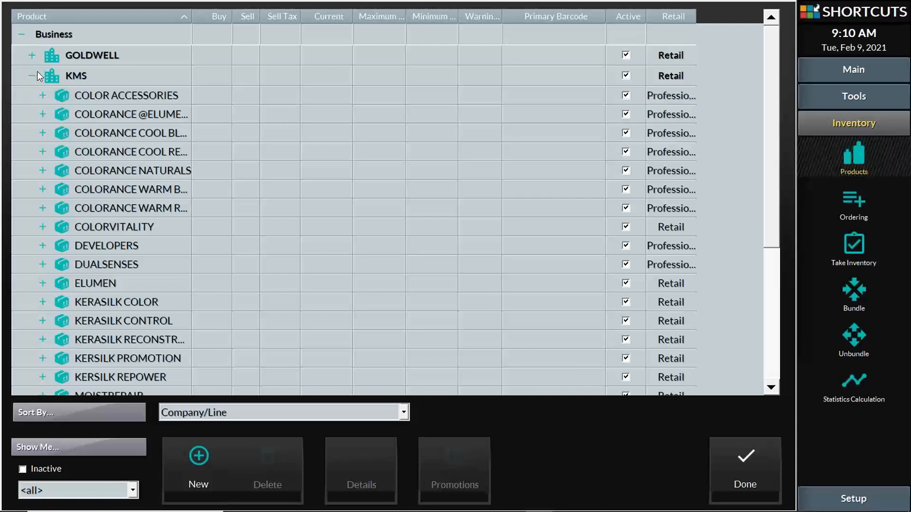
pyautogui.click(33, 76)
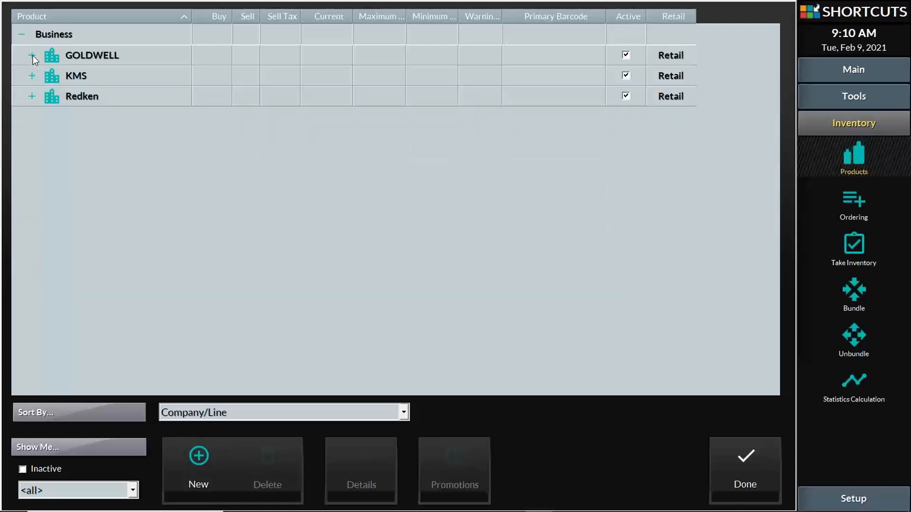
pyautogui.click(33, 56)
pyautogui.click(62, 55)
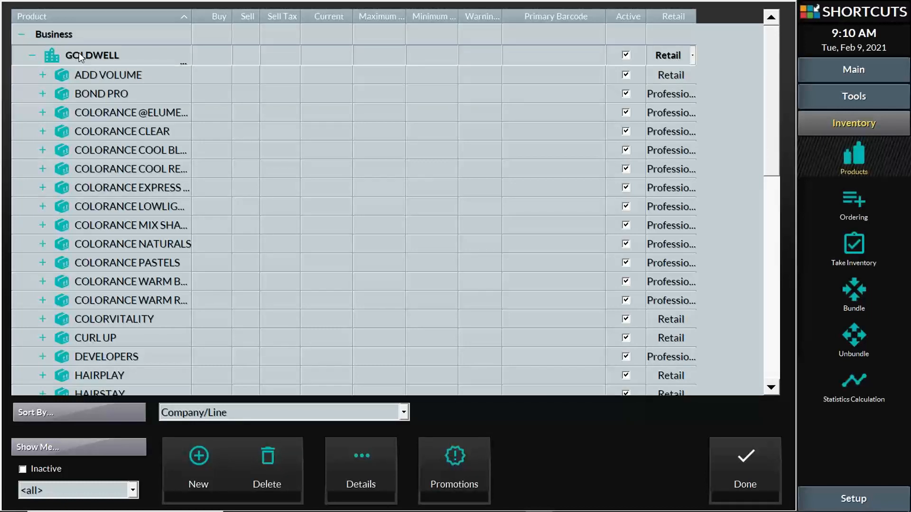
pyautogui.click(79, 53)
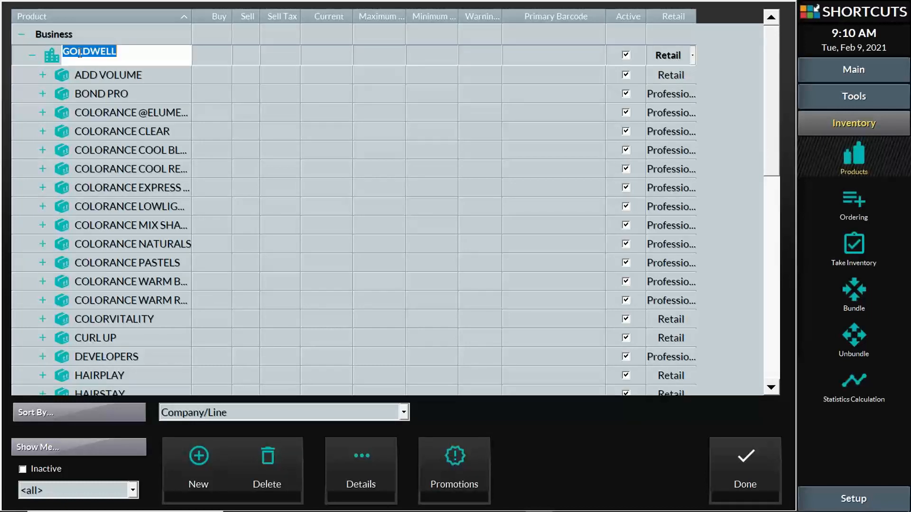
pyautogui.click(42, 76)
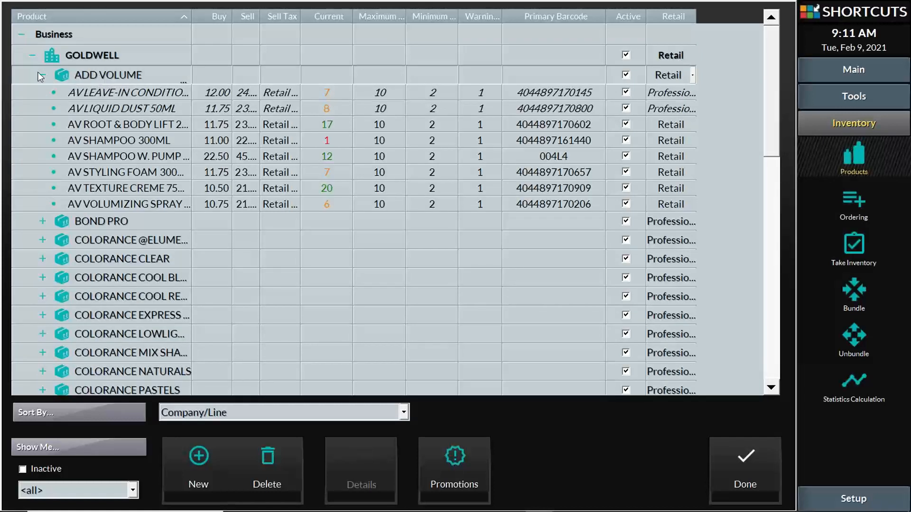
pyautogui.click(42, 74)
pyautogui.click(115, 93)
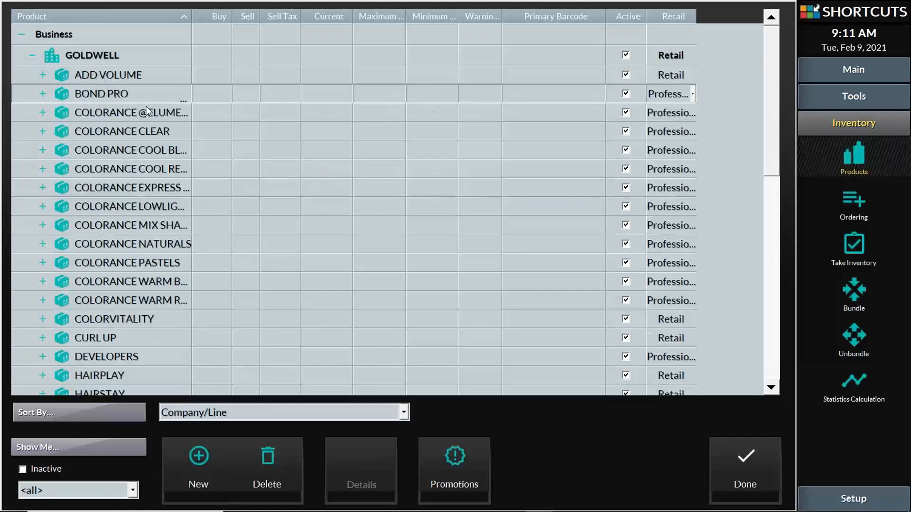
# - Check COLORANCE WARM REDS' shades, then expand COLORANCE EXPRESS TONING and COOL REDS
pyautogui.scroll(-8, 147, 110)
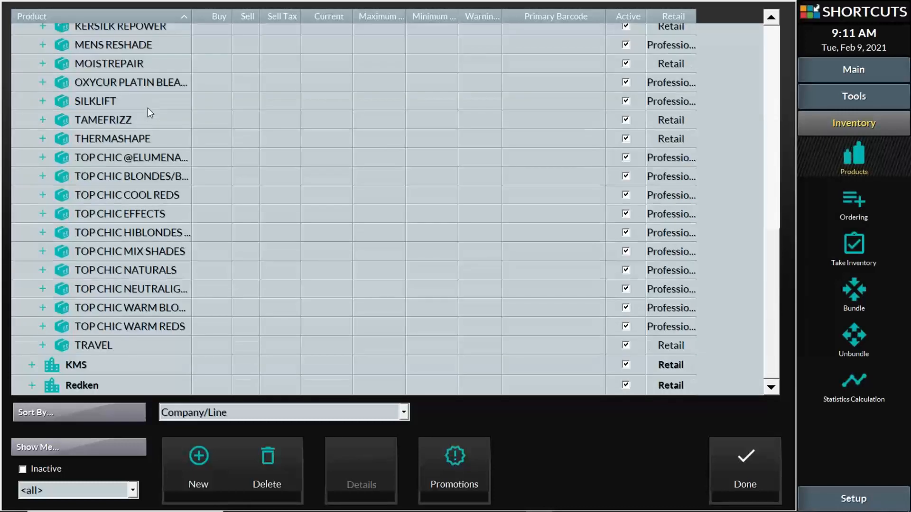
pyautogui.scroll(9, 147, 109)
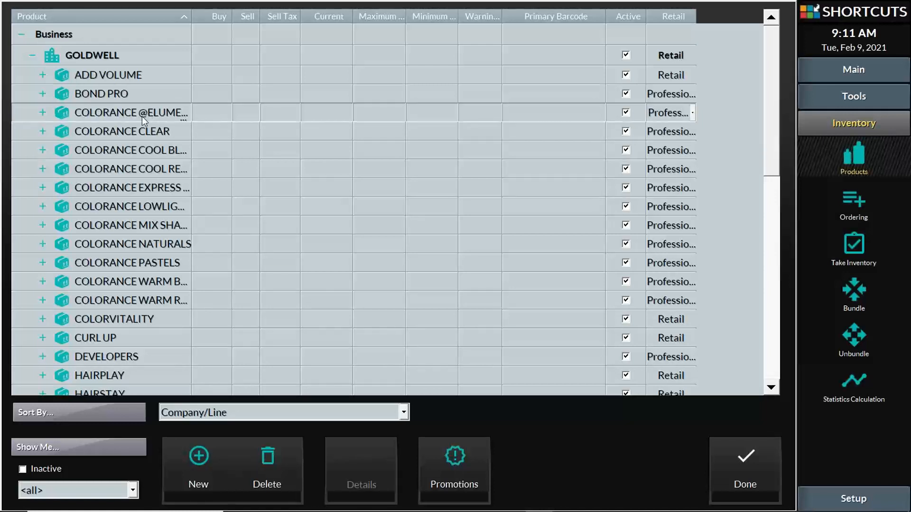
pyautogui.scroll(-3, 142, 116)
pyautogui.click(140, 125)
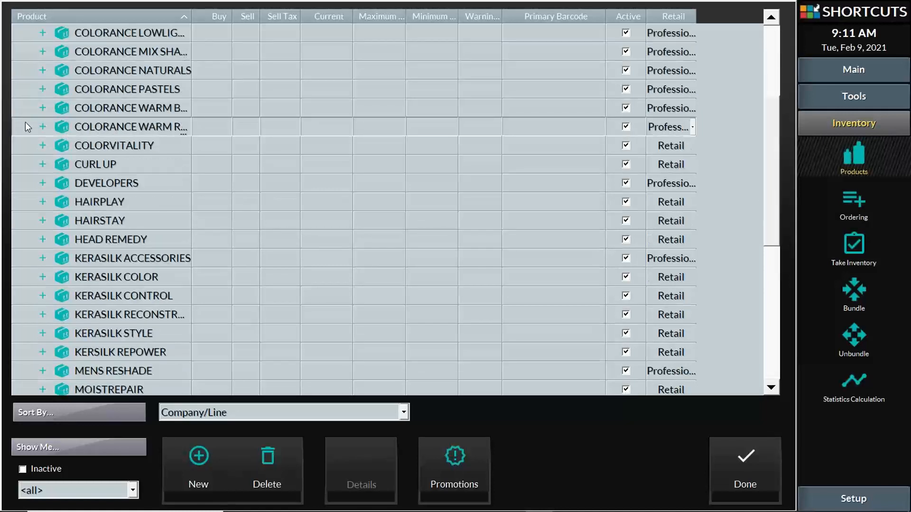
pyautogui.click(40, 126)
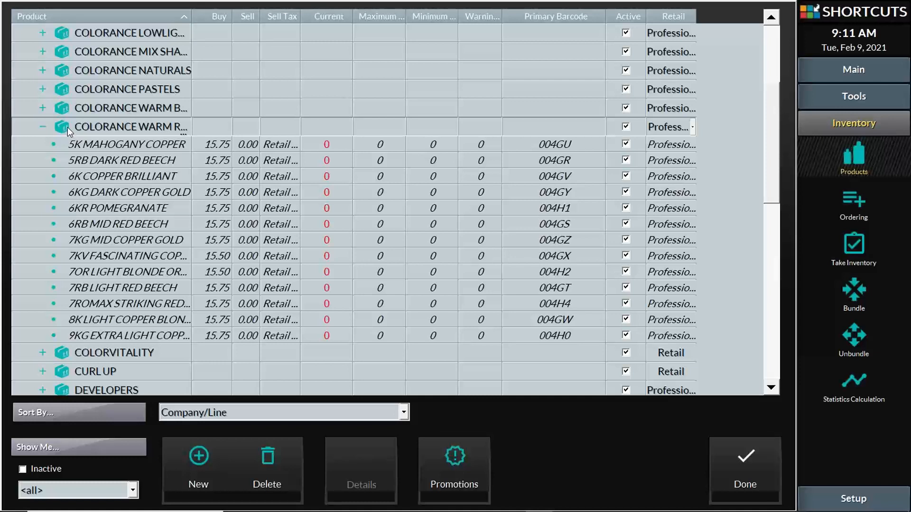
pyautogui.scroll(3, 67, 128)
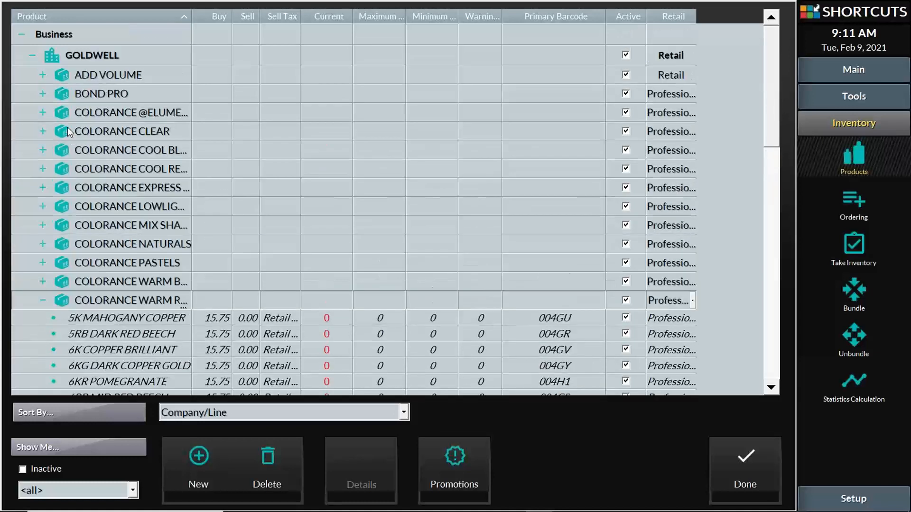
pyautogui.click(43, 300)
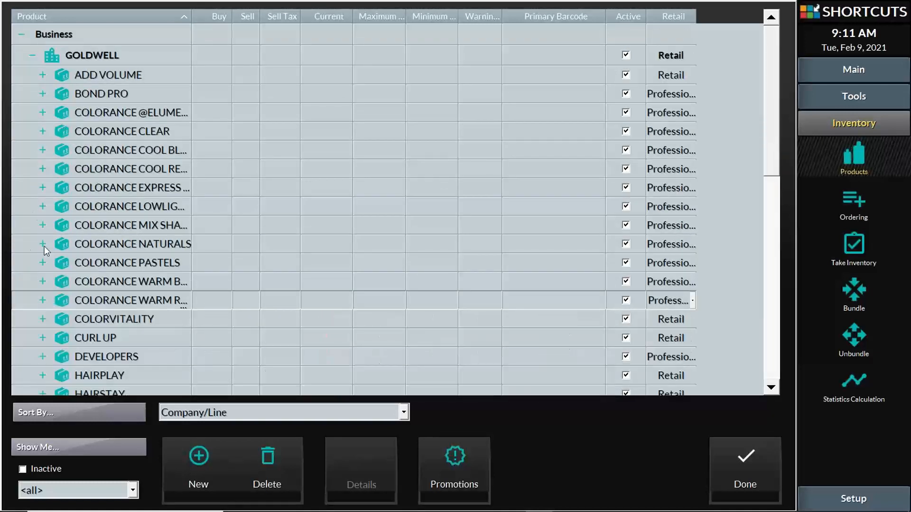
pyautogui.click(43, 188)
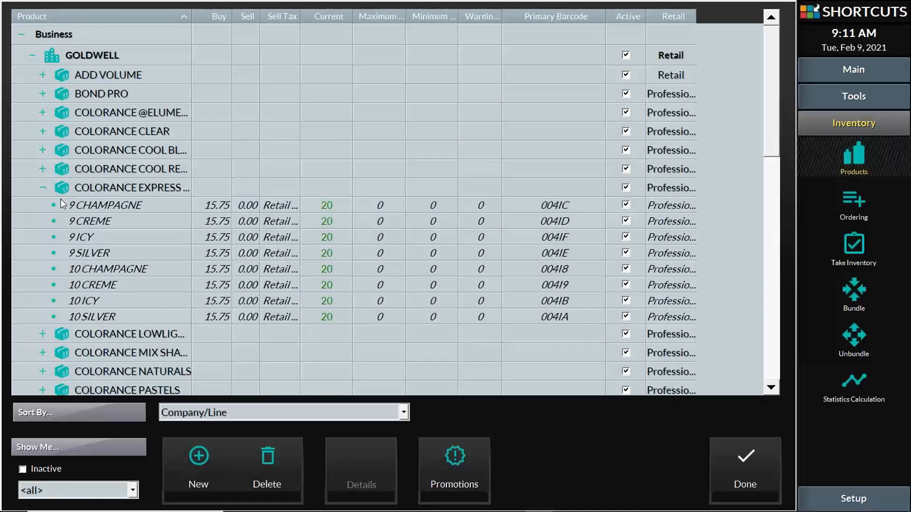
pyautogui.click(41, 168)
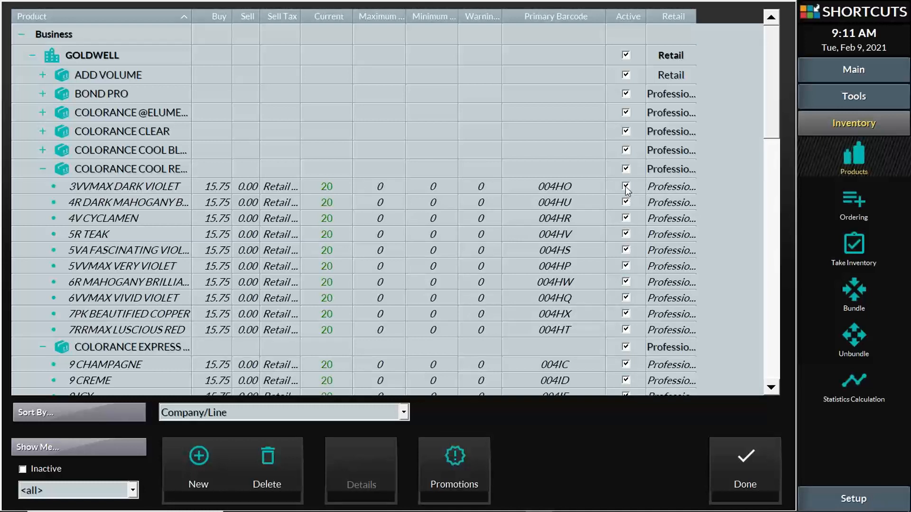
# - Toggle the COOL REDS shades inactive and back active, collapse COOL REDS, widen the Product column
pyautogui.moveTo(626, 186); pyautogui.dragTo(627, 204)
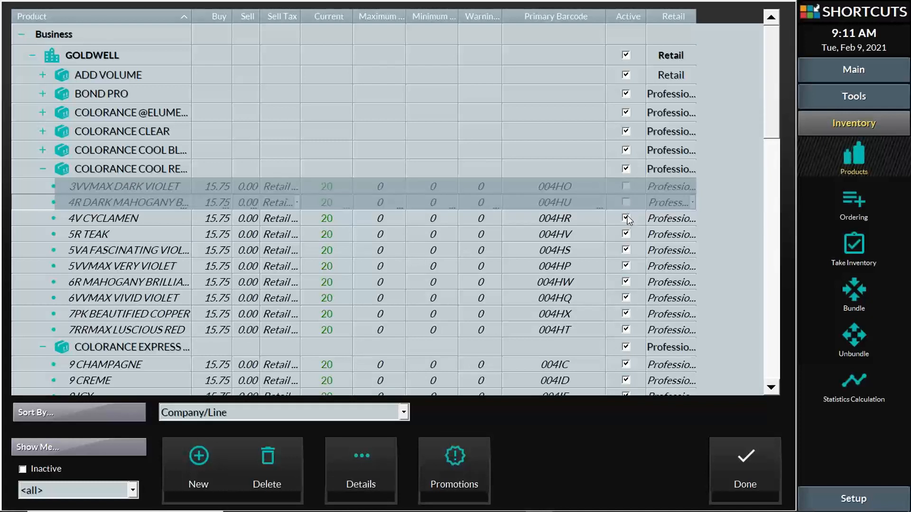
pyautogui.click(625, 219)
pyautogui.click(626, 233)
pyautogui.click(627, 249)
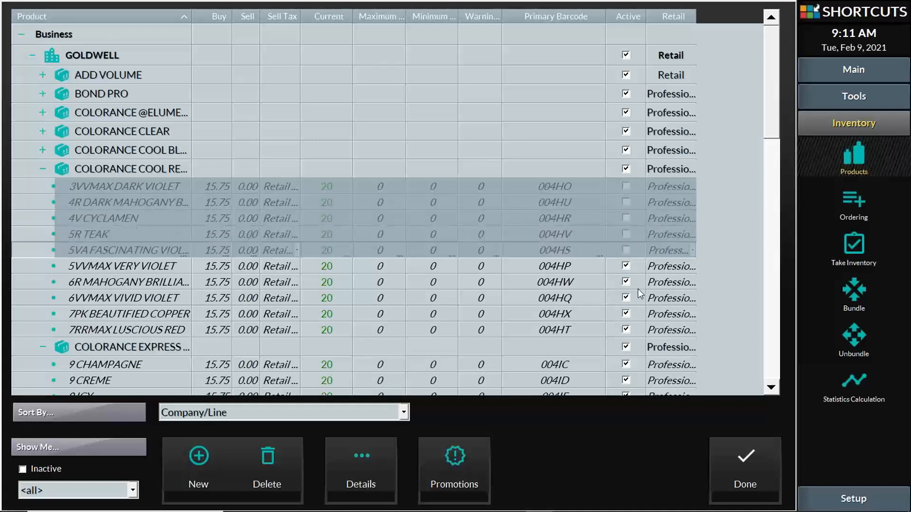
pyautogui.click(627, 250)
pyautogui.click(626, 234)
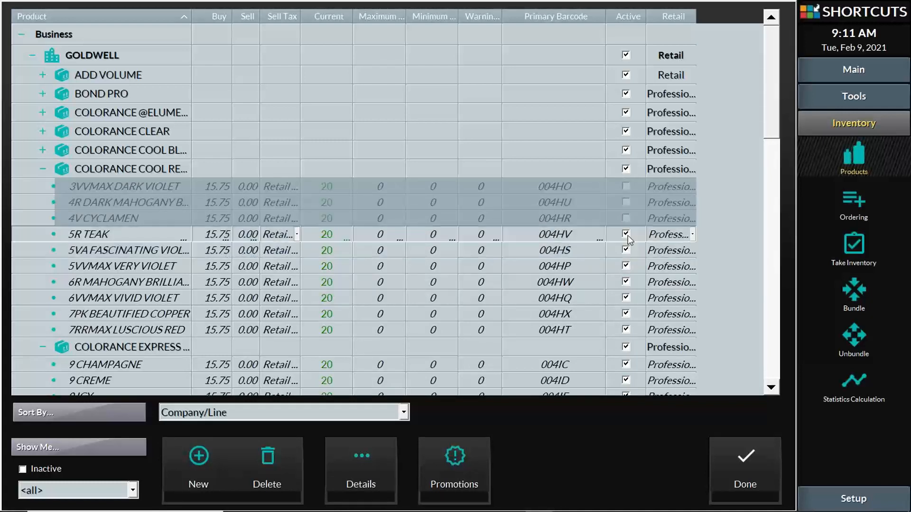
pyautogui.click(626, 219)
pyautogui.click(625, 202)
pyautogui.click(626, 186)
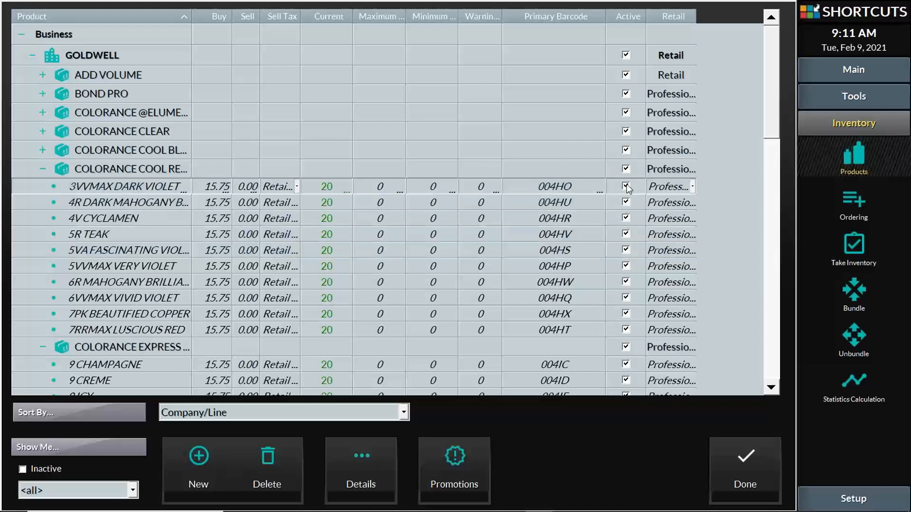
pyautogui.click(43, 170)
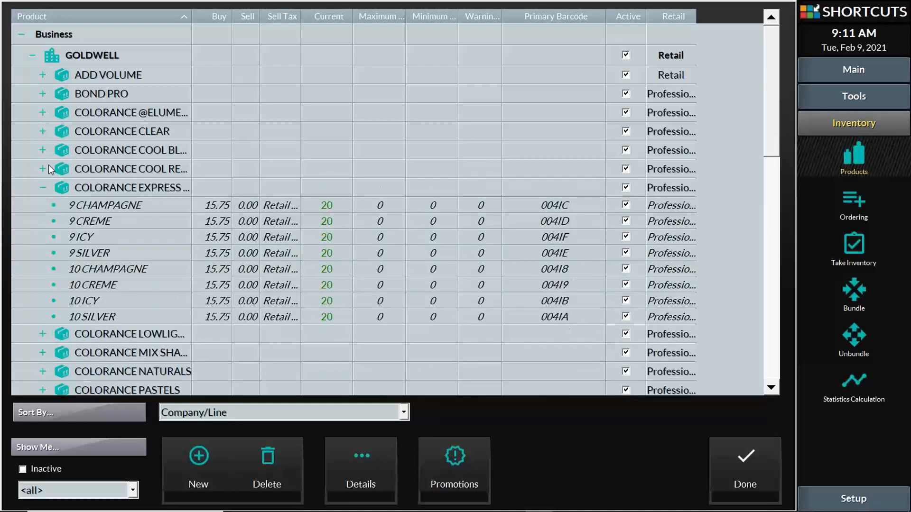
pyautogui.moveTo(192, 16); pyautogui.dragTo(226, 19)
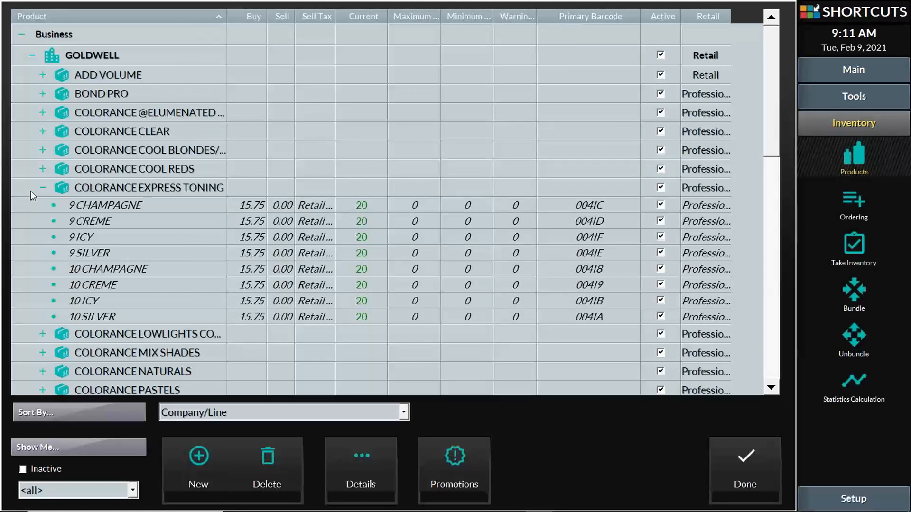
# - Toggle COLORANCE EXPRESS TONING inactive and back active, then expand ADD VOLUME's eight products
pyautogui.click(42, 188)
pyautogui.click(127, 190)
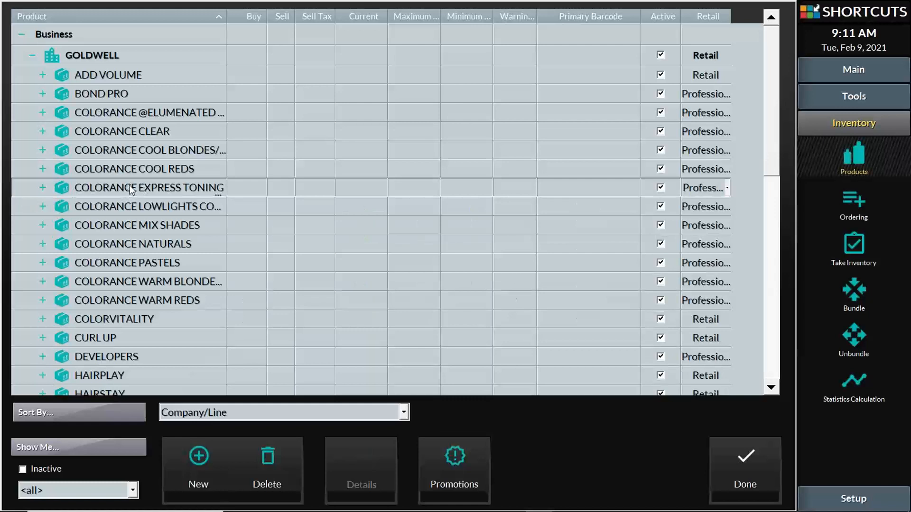
pyautogui.click(660, 189)
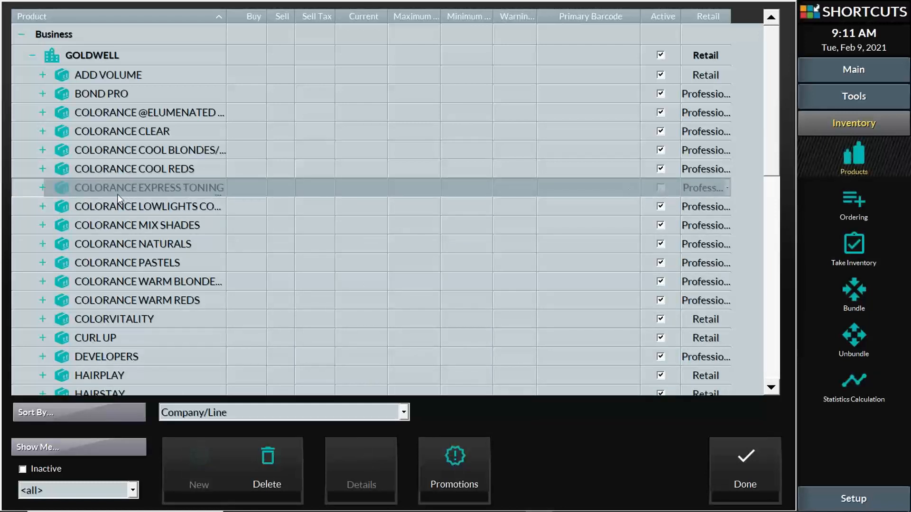
pyautogui.click(43, 187)
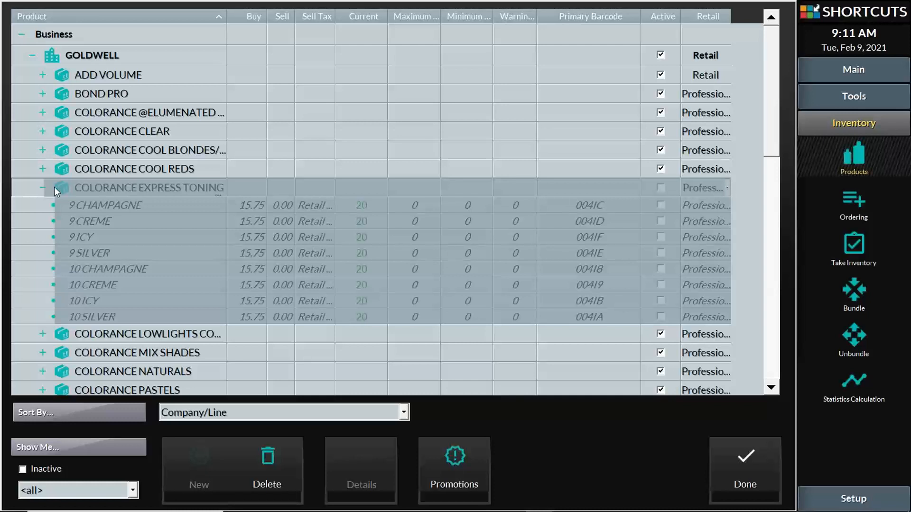
pyautogui.click(43, 189)
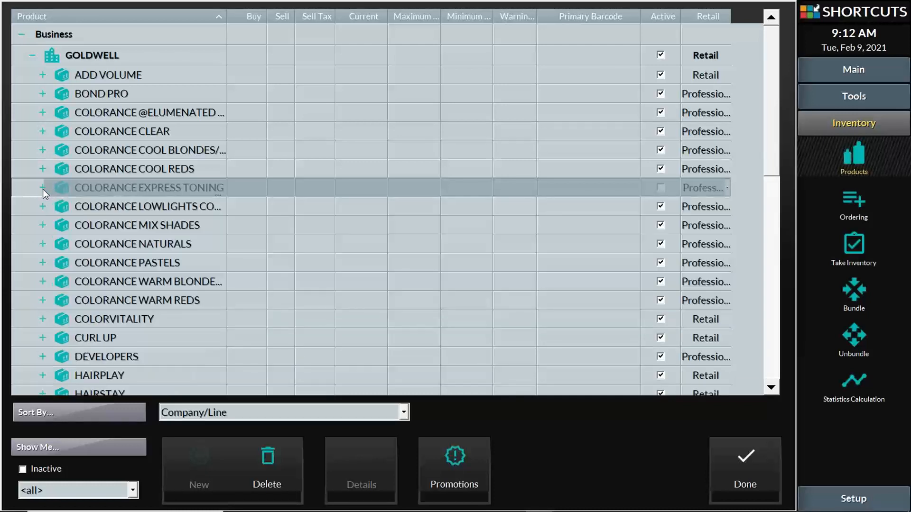
pyautogui.click(660, 188)
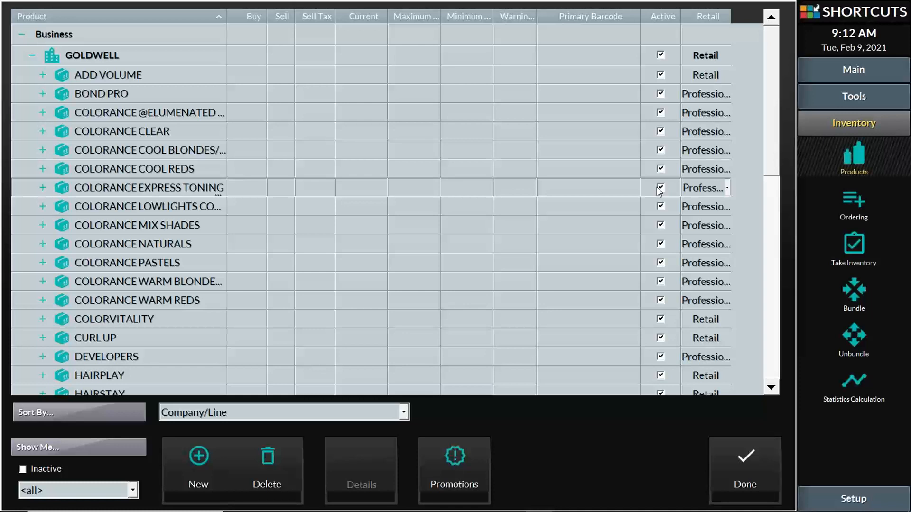
pyautogui.click(43, 75)
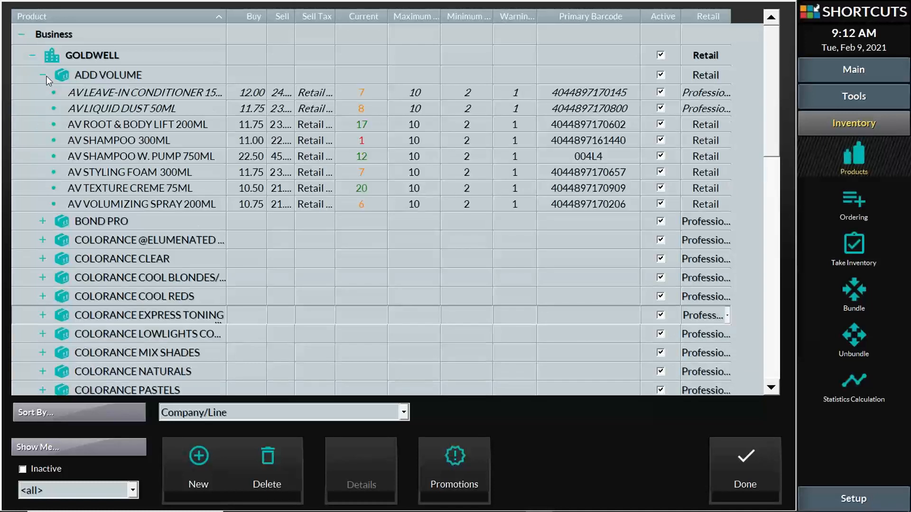
pyautogui.click(211, 95)
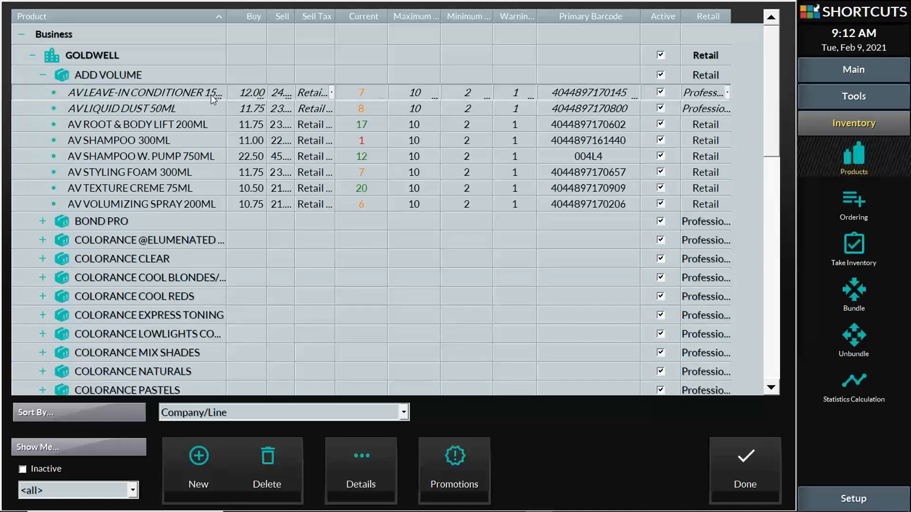
pyautogui.click(232, 92)
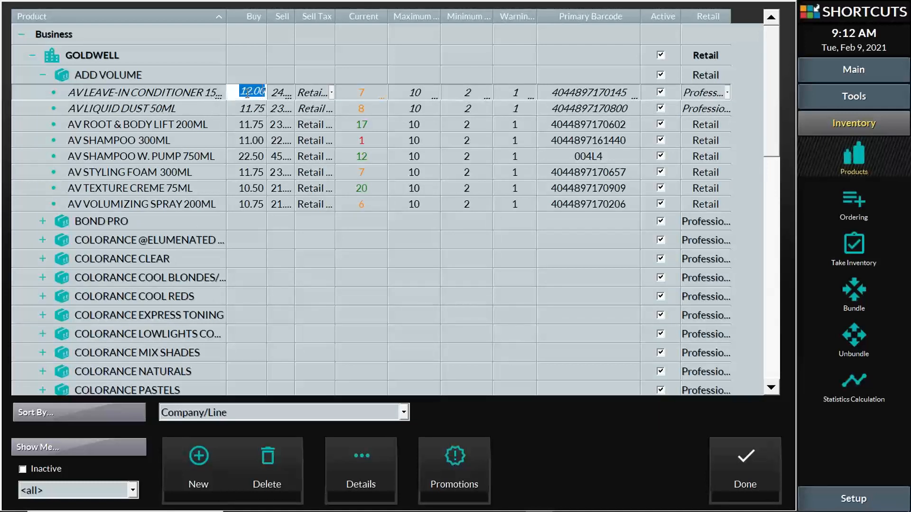
pyautogui.click(283, 96)
pyautogui.click(281, 92)
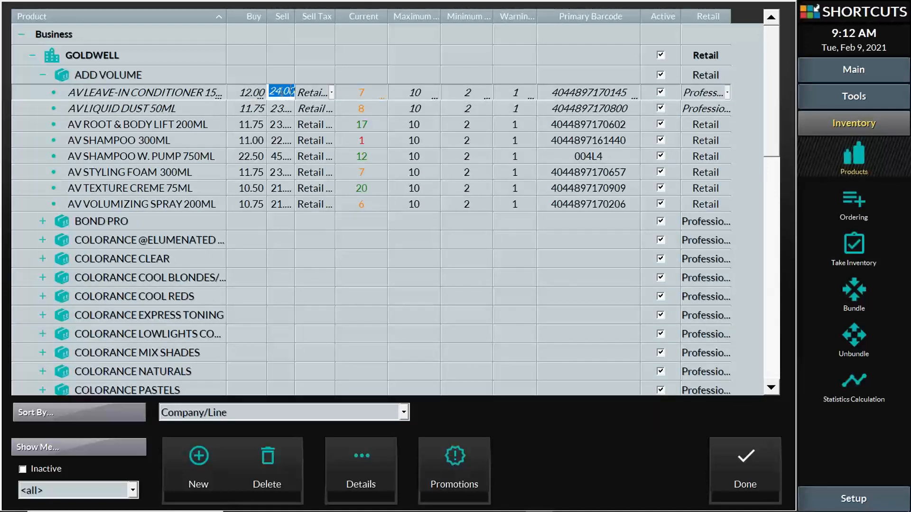
pyautogui.click(370, 94)
pyautogui.click(404, 93)
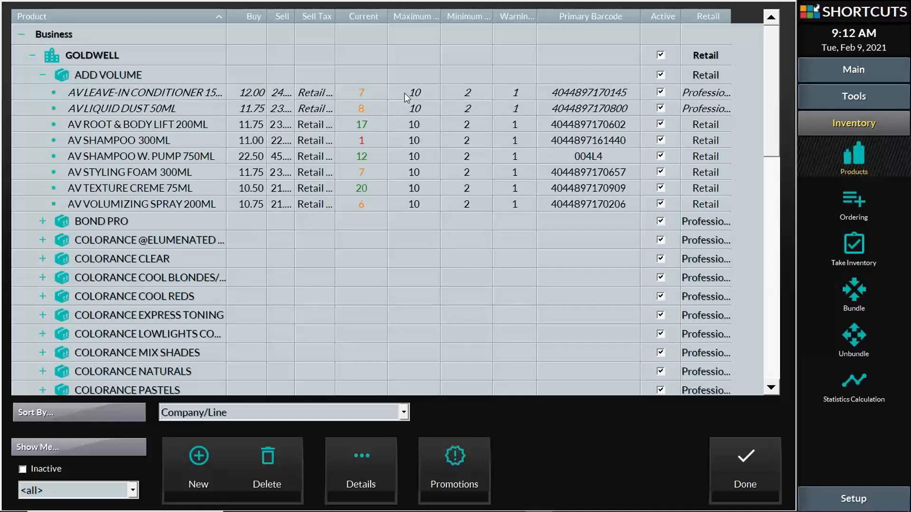
pyautogui.click(471, 94)
pyautogui.click(509, 94)
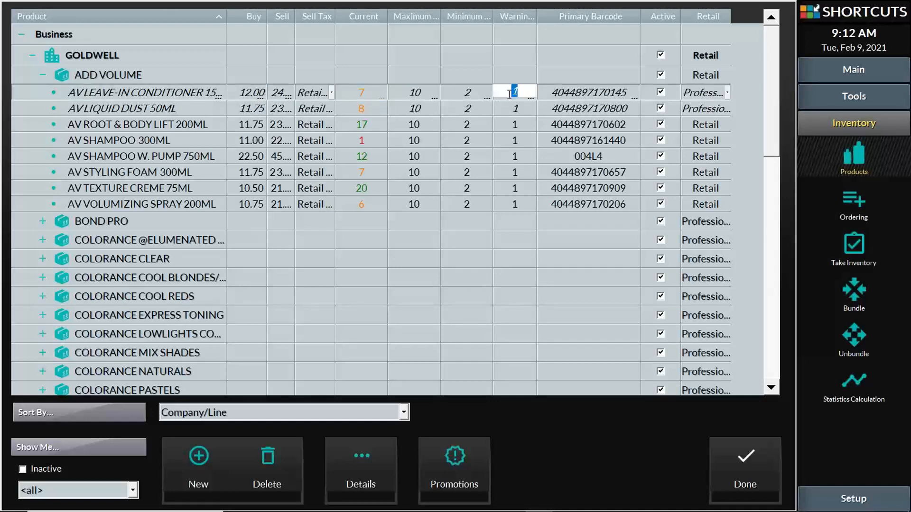
pyautogui.moveTo(494, 13)
pyautogui.mouseDown()
pyautogui.moveTo(525, 14)
pyautogui.moveTo(497, 14)
pyautogui.mouseUp()
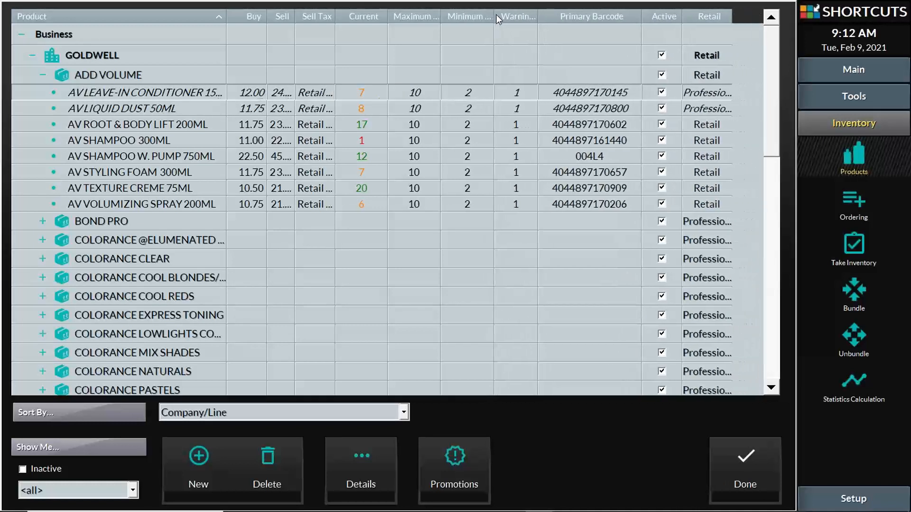
pyautogui.click(199, 90)
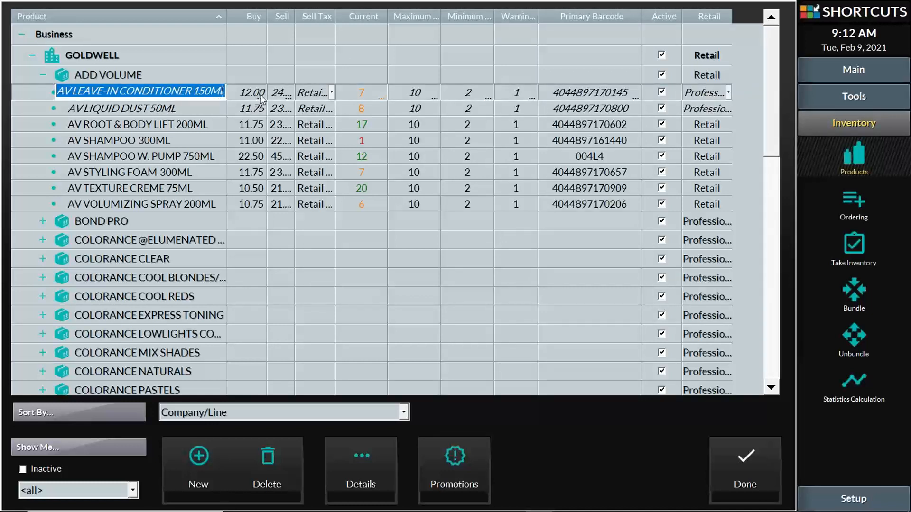
pyautogui.click(361, 92)
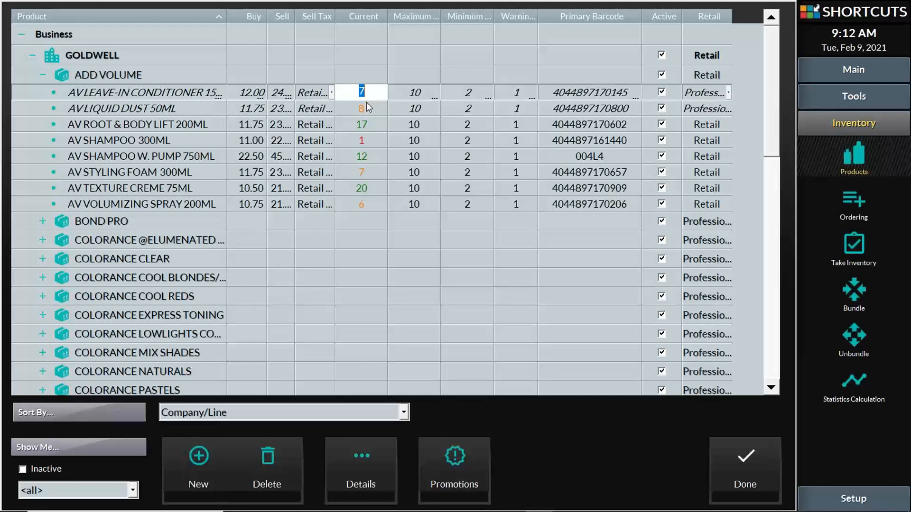
pyautogui.click(364, 104)
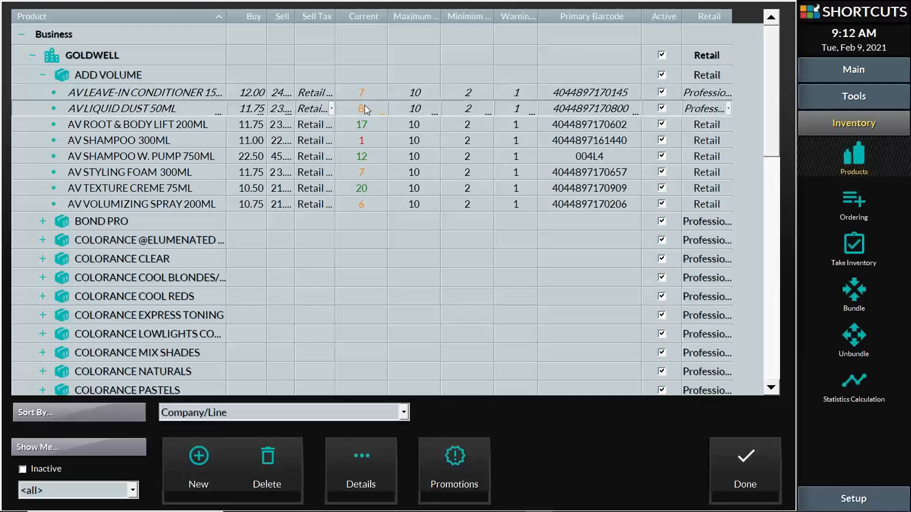
pyautogui.click(365, 124)
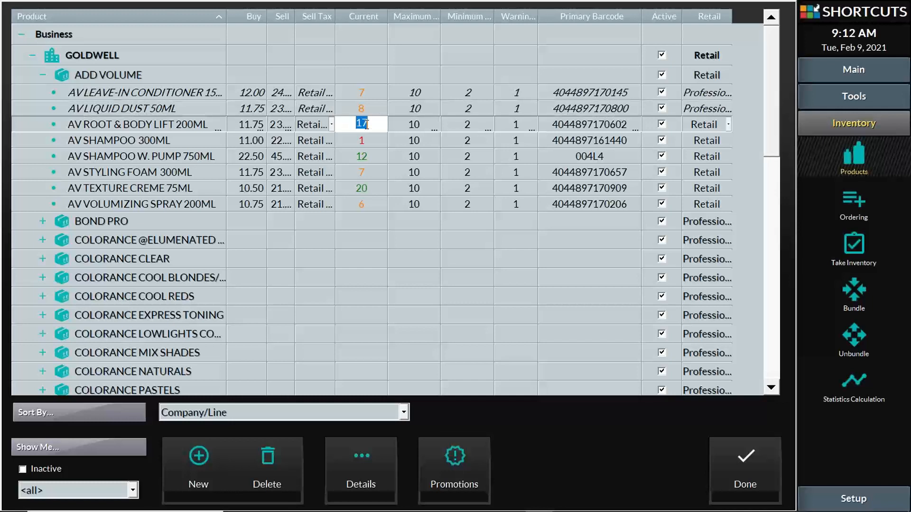
pyautogui.click(599, 95)
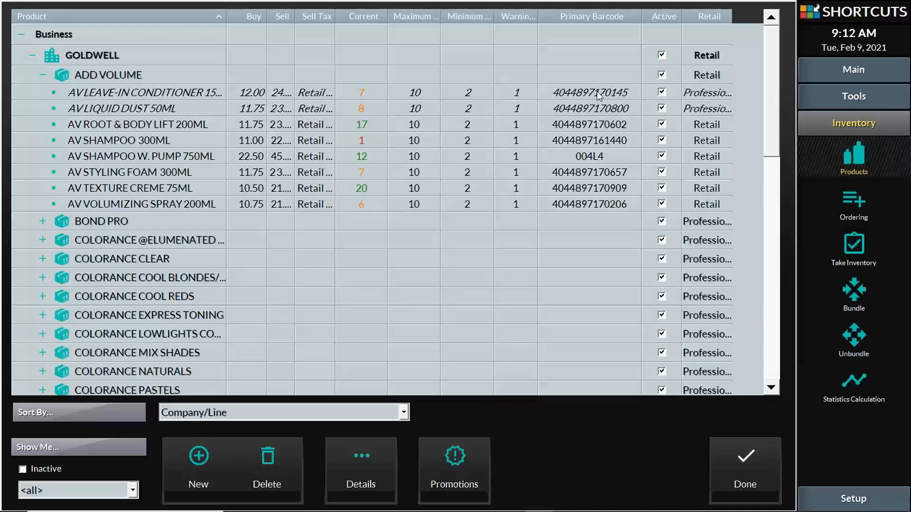
pyautogui.click(599, 95)
pyautogui.moveTo(640, 27)
pyautogui.mouseDown()
pyautogui.moveTo(639, 17)
pyautogui.moveTo(579, 24)
pyautogui.moveTo(639, 23)
pyautogui.mouseUp()
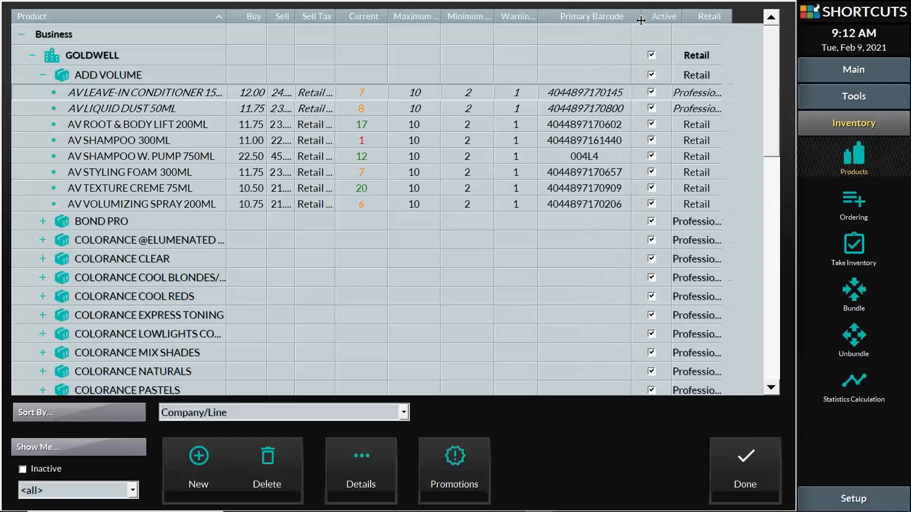
pyautogui.click(606, 92)
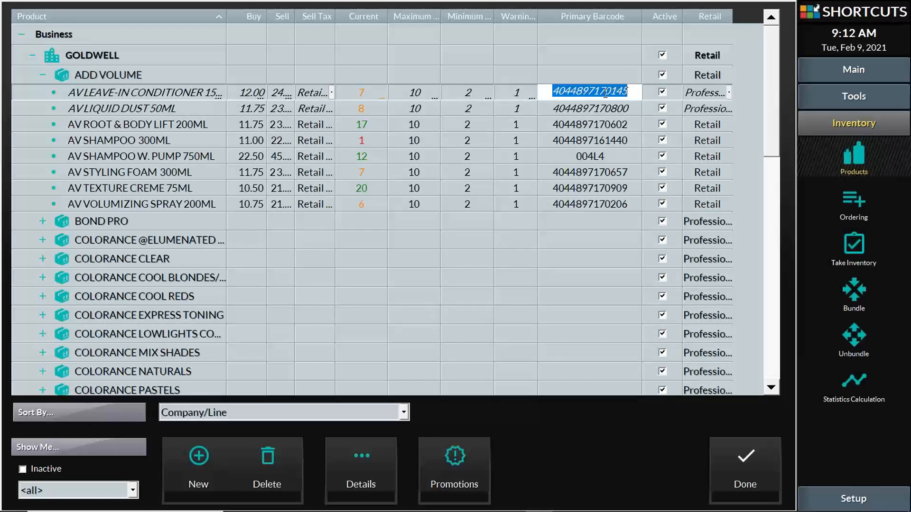
pyautogui.click(605, 93)
pyautogui.doubleClick(606, 109)
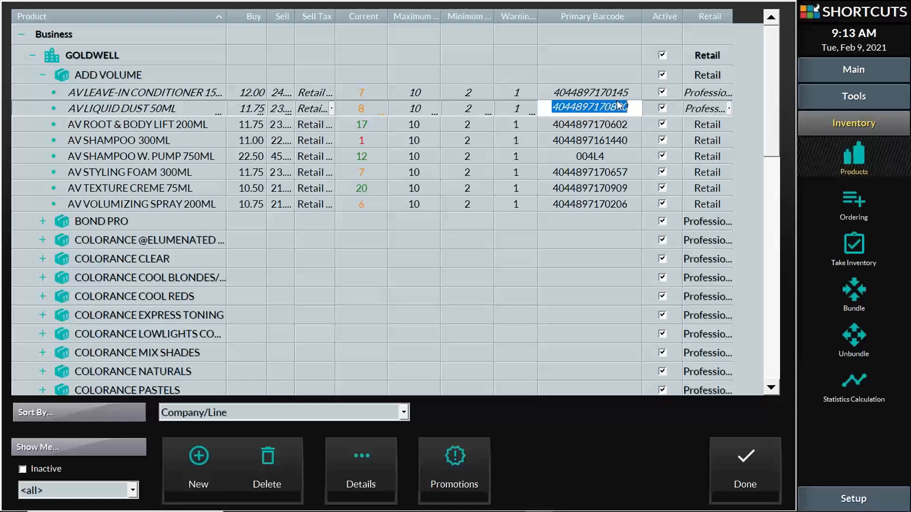
pyautogui.click(615, 93)
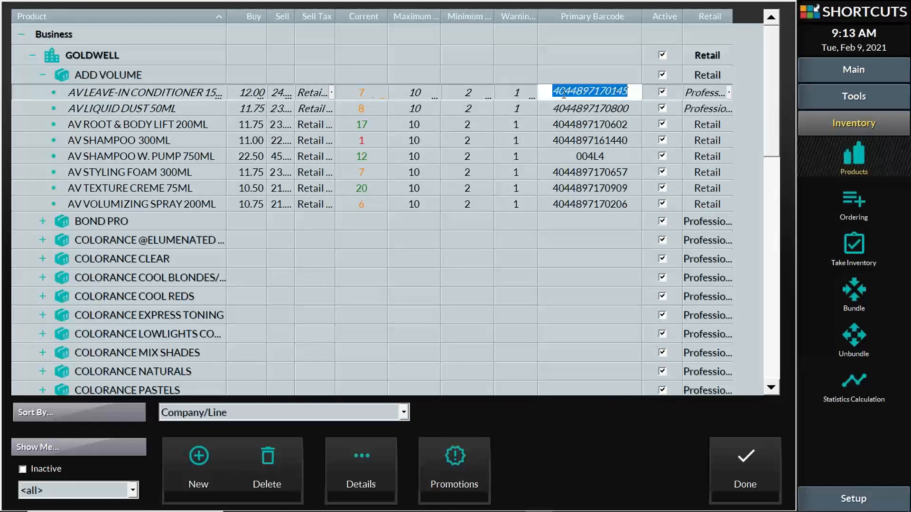
pyautogui.click(168, 91)
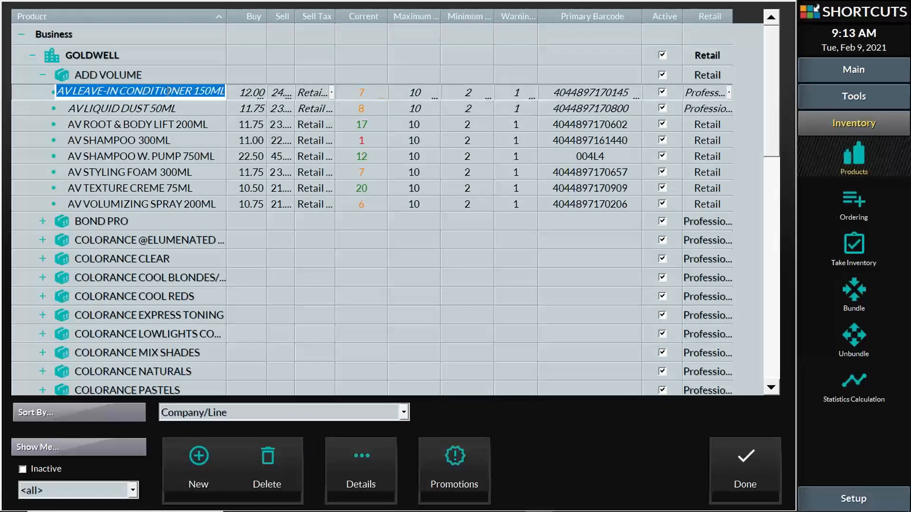
pyautogui.click(619, 91)
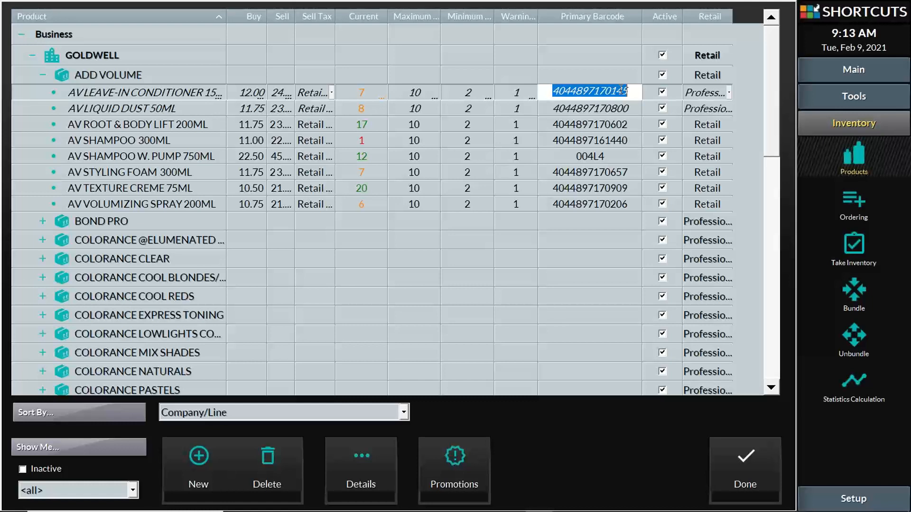
pyautogui.click(621, 92)
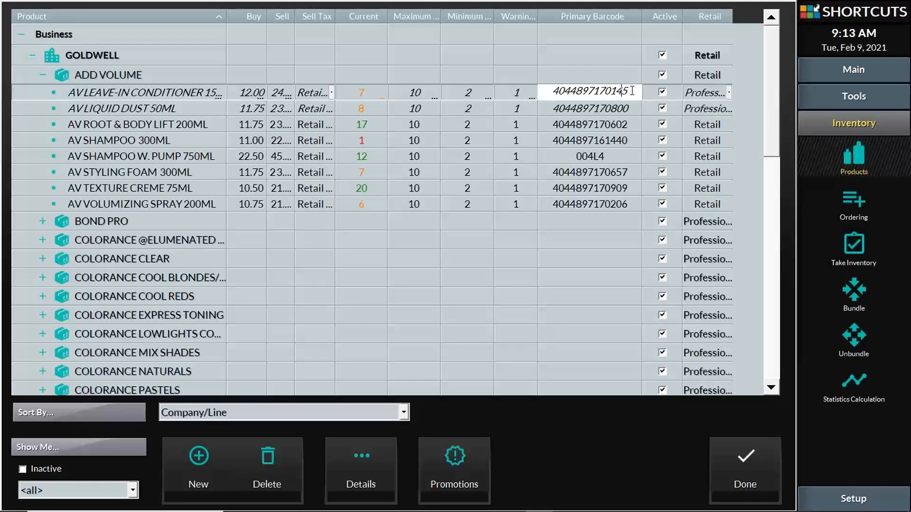
pyautogui.moveTo(632, 90); pyautogui.dragTo(531, 92)
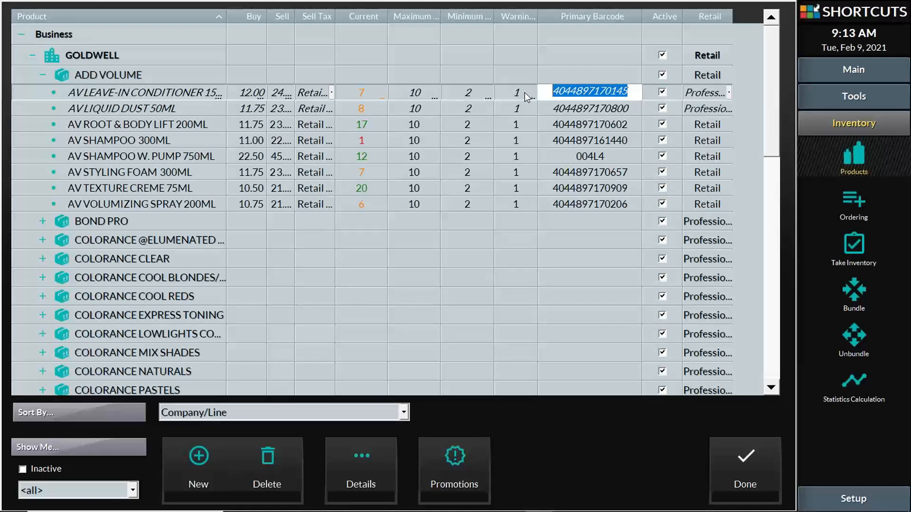
pyautogui.click(375, 455)
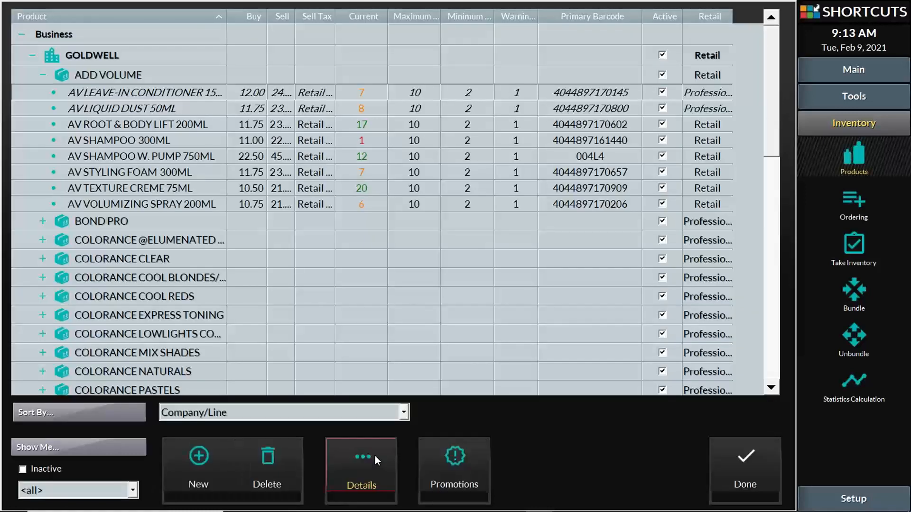
pyautogui.click(376, 456)
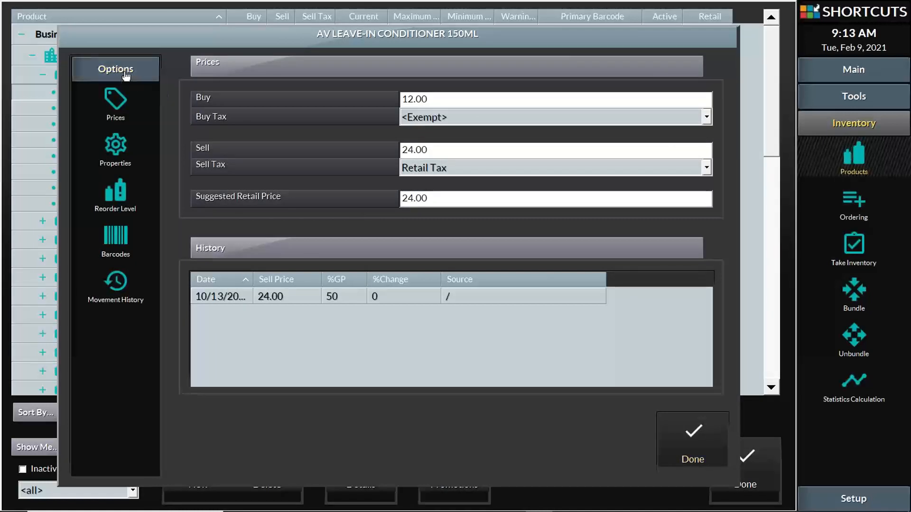
pyautogui.click(119, 234)
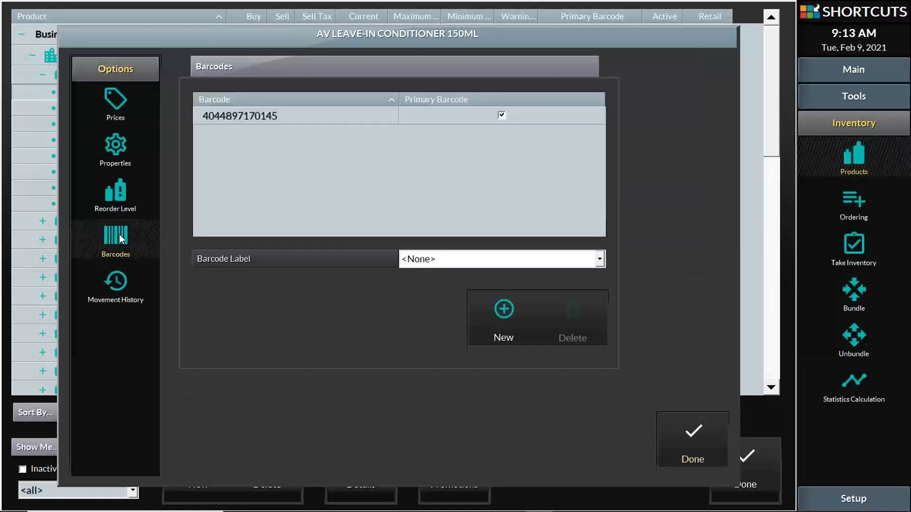
pyautogui.click(264, 120)
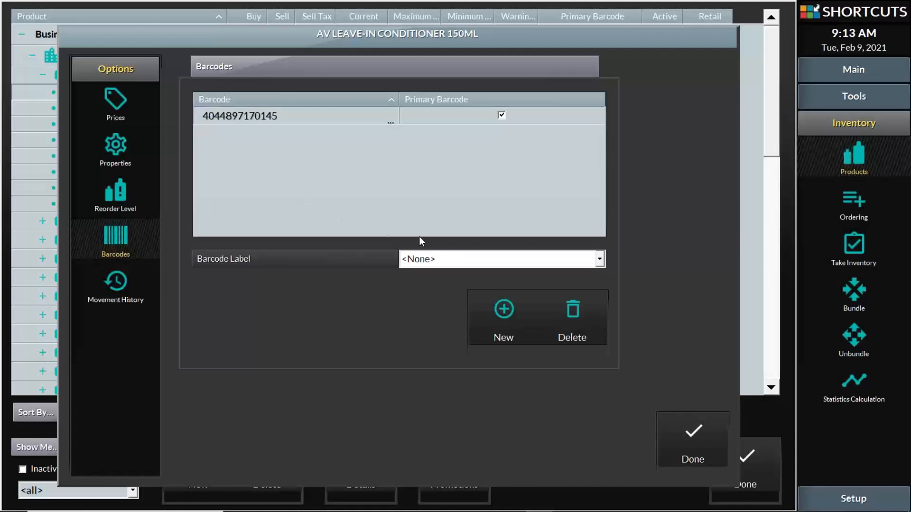
pyautogui.click(505, 317)
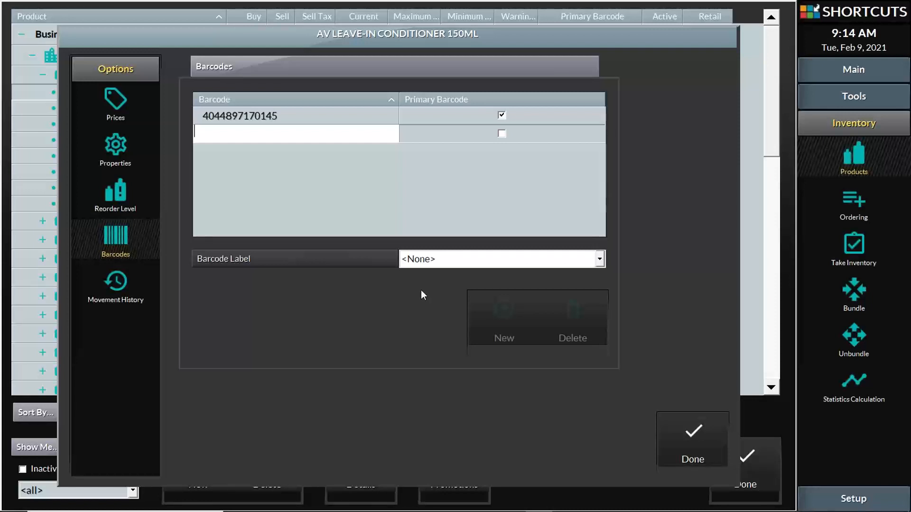
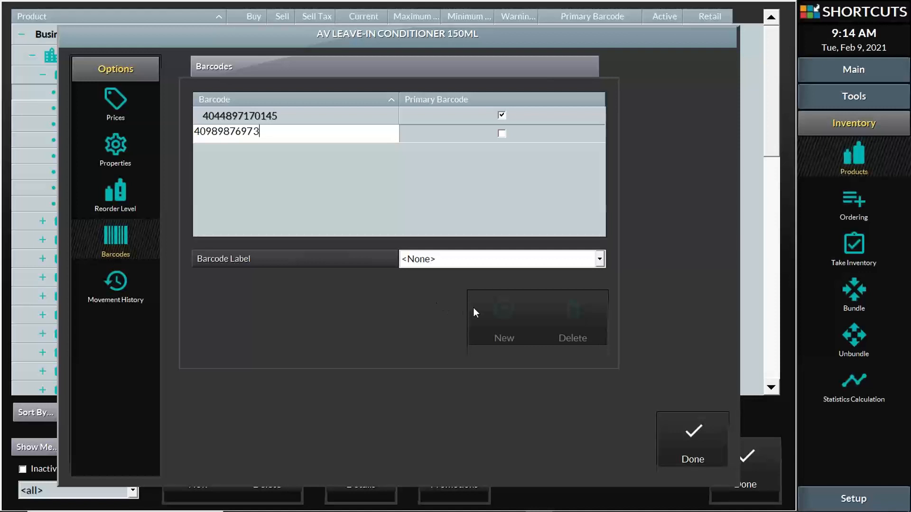
pyautogui.click(704, 439)
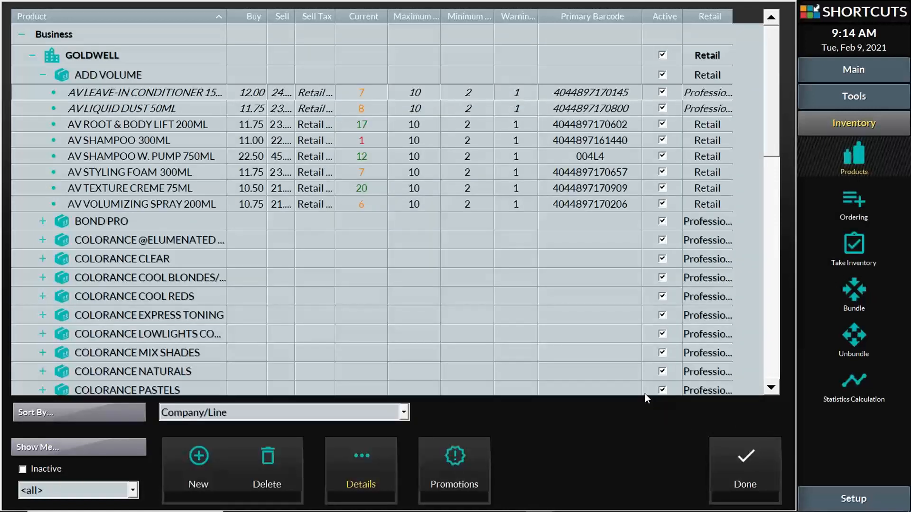
pyautogui.click(193, 89)
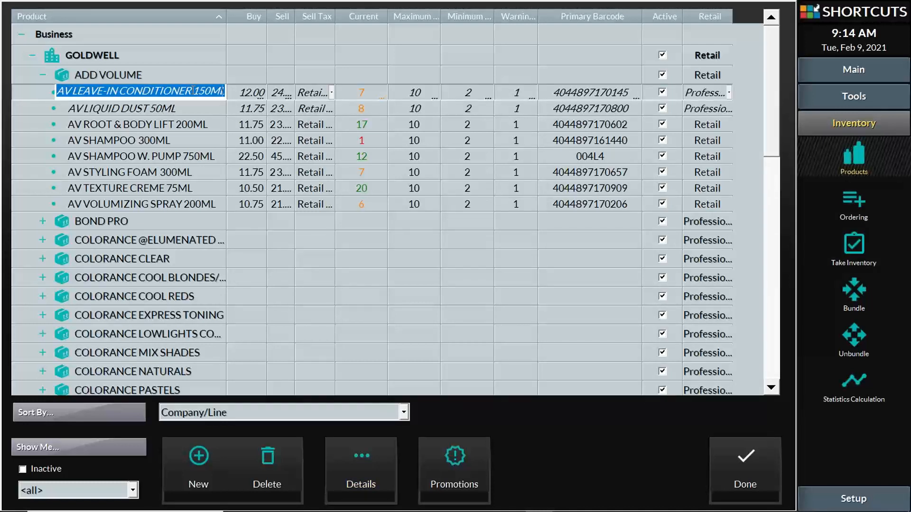
pyautogui.click(199, 204)
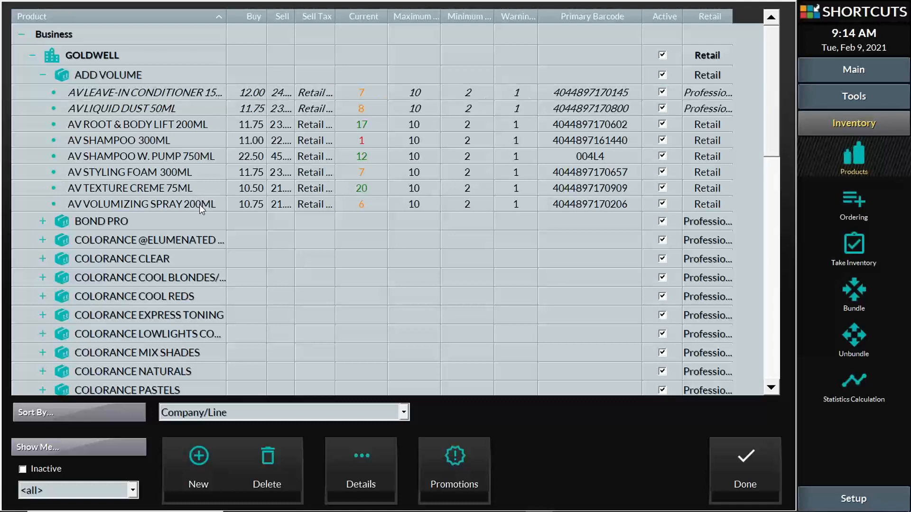
pyautogui.click(142, 71)
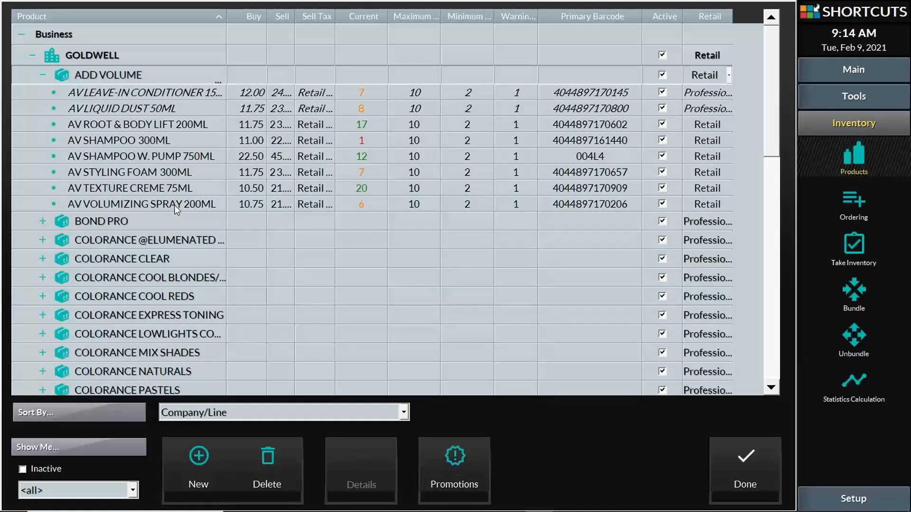
pyautogui.click(44, 74)
pyautogui.click(43, 74)
pyautogui.click(100, 74)
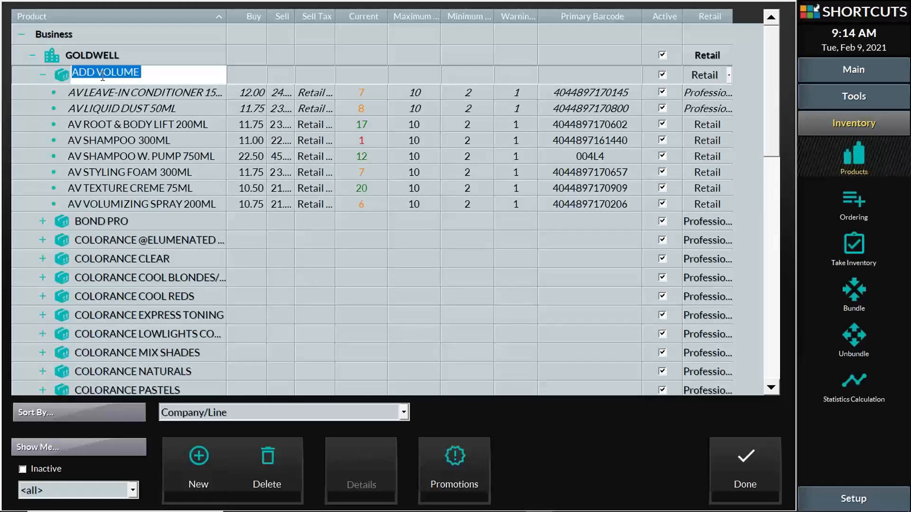
pyautogui.click(199, 457)
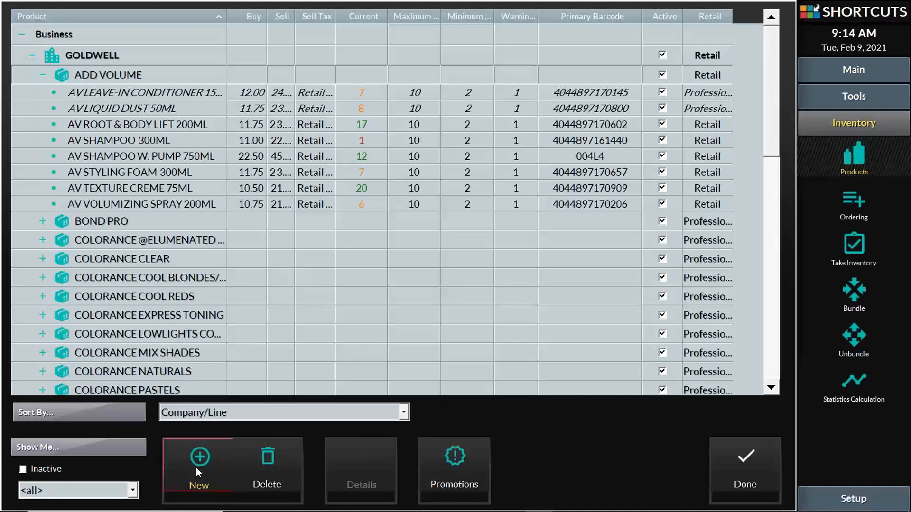
pyautogui.click(195, 468)
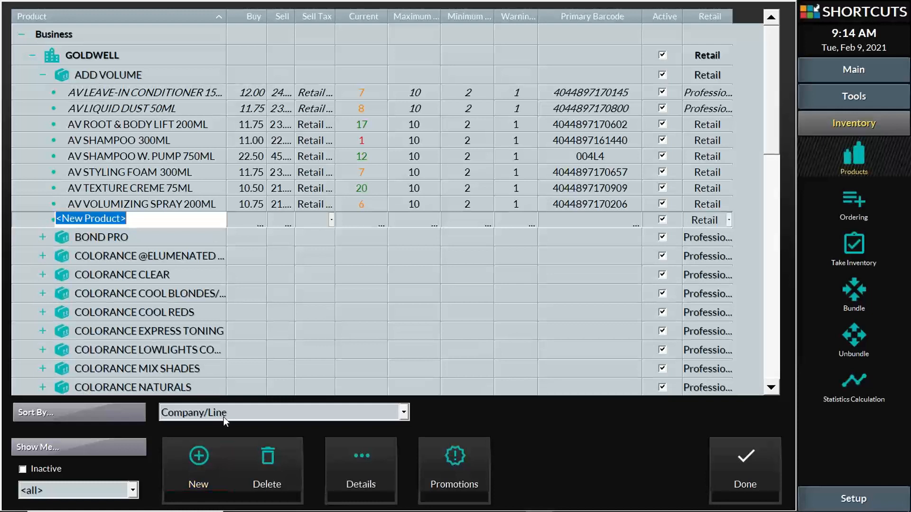
pyautogui.write('AV')
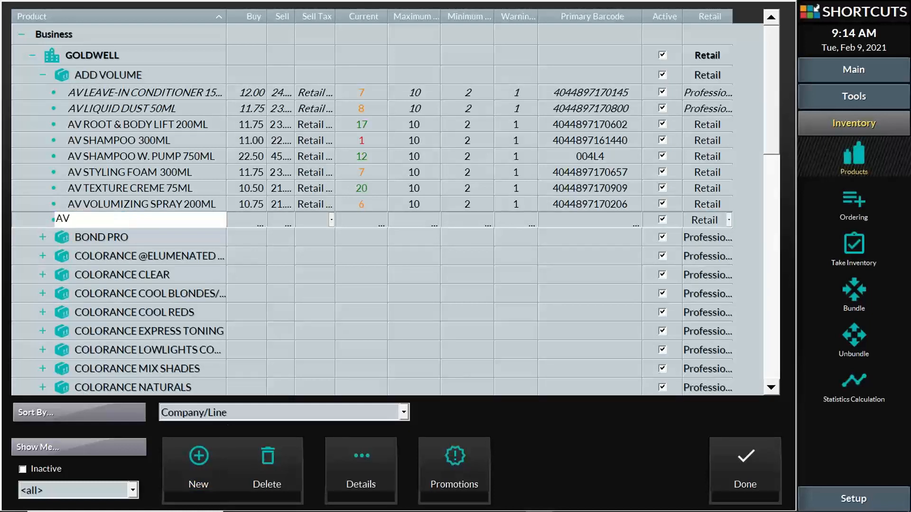
pyautogui.write(' L')
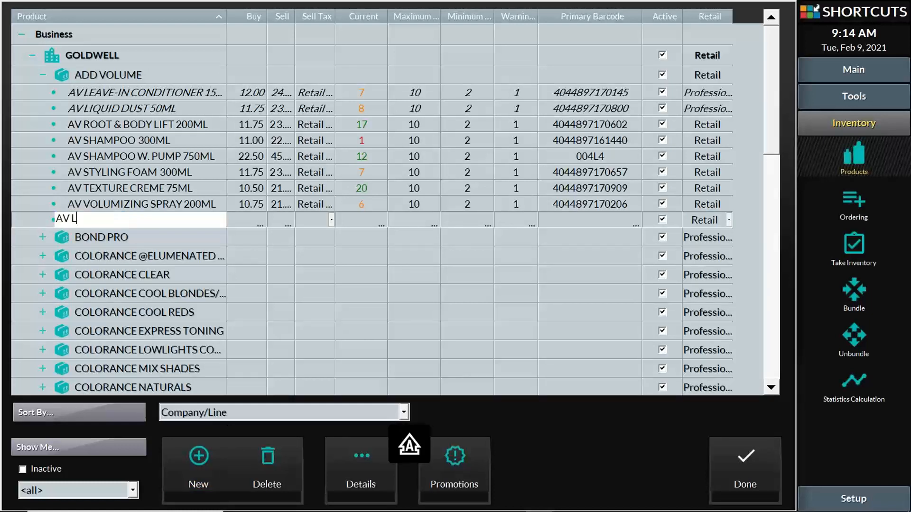
pyautogui.write('EAVE-IN')
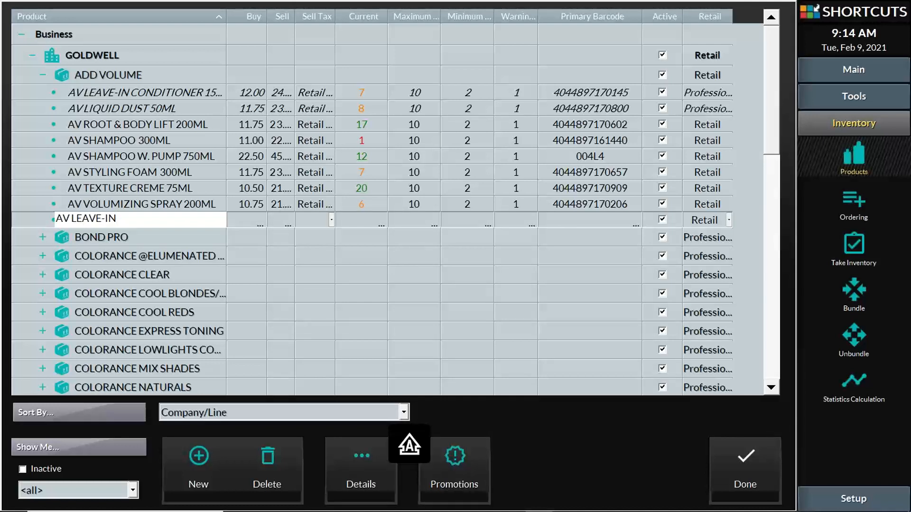
pyautogui.write(' CONDITIONER')
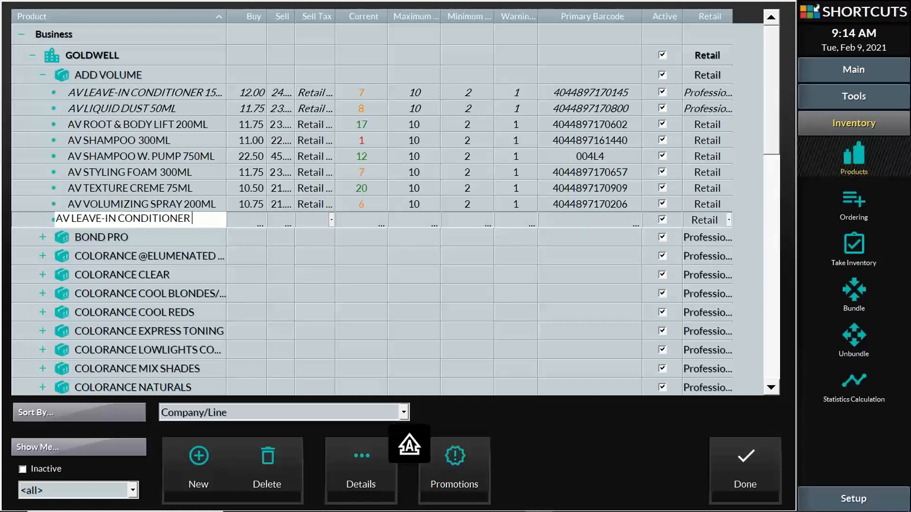
pyautogui.write(' 100ML')
pyautogui.click(255, 218)
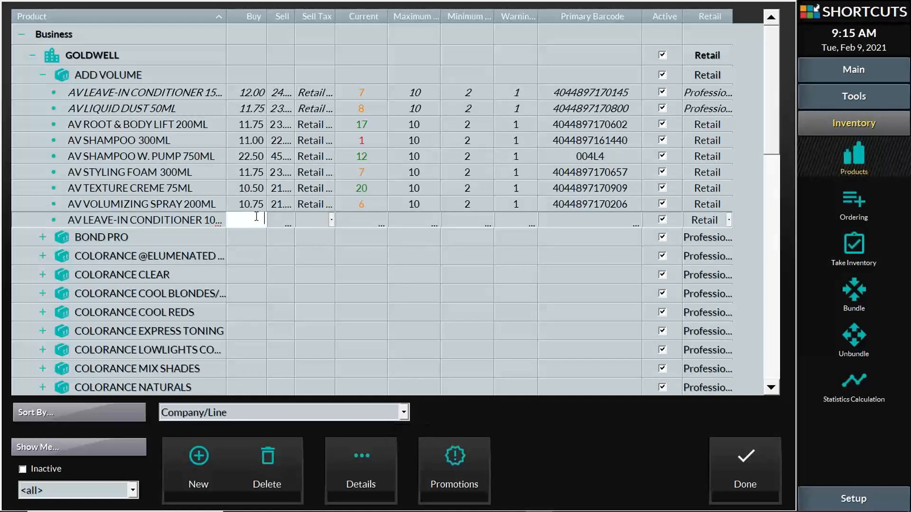
pyautogui.write('9')
pyautogui.click(277, 222)
pyautogui.write('18')
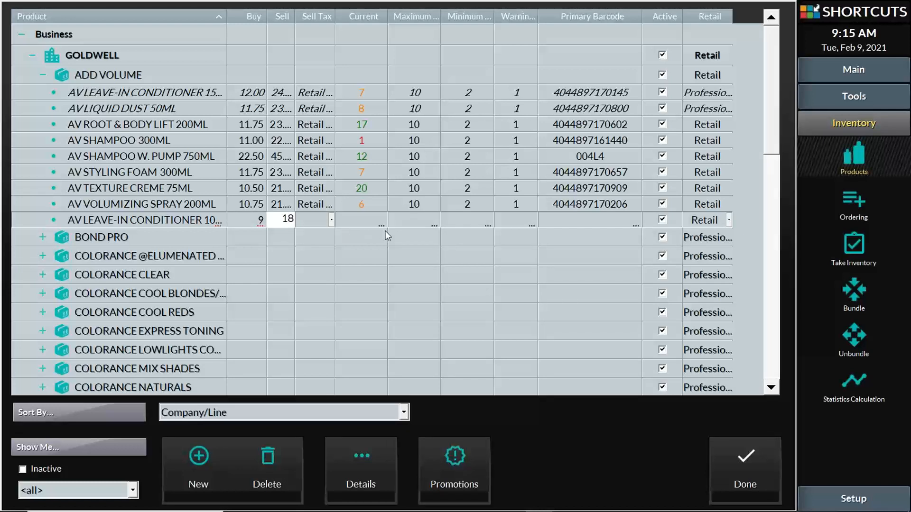
pyautogui.click(364, 223)
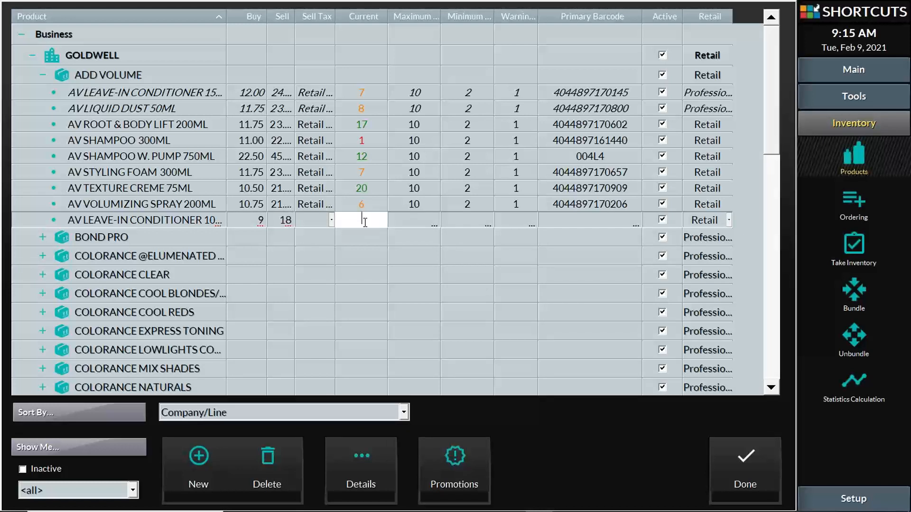
pyautogui.write('20')
pyautogui.click(579, 219)
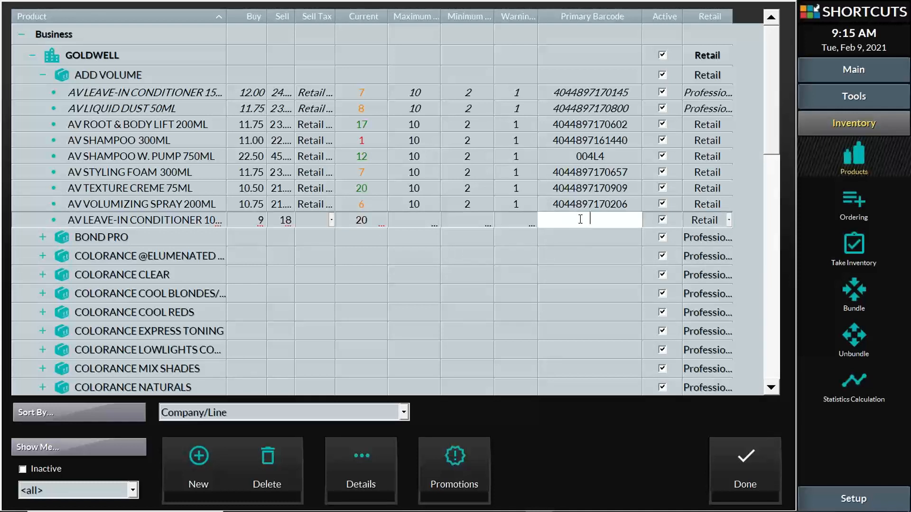
pyautogui.write('4987632948621')
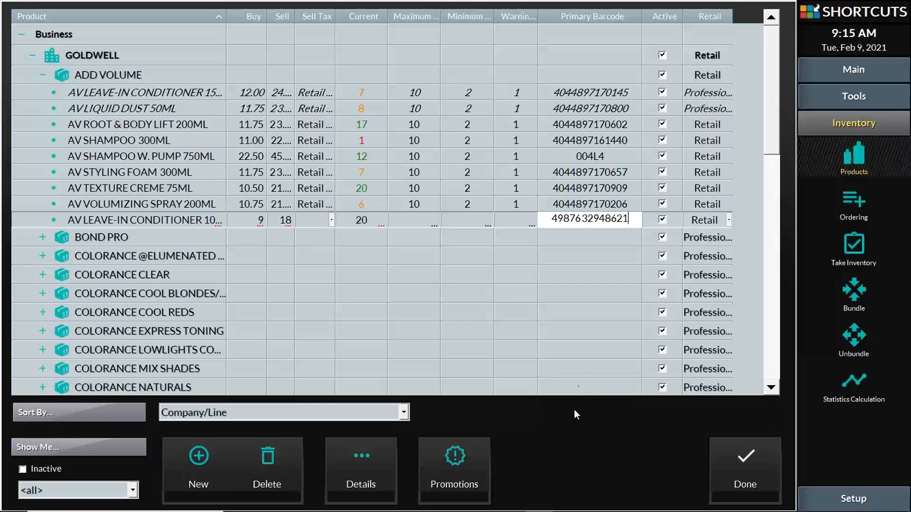
pyautogui.click(192, 219)
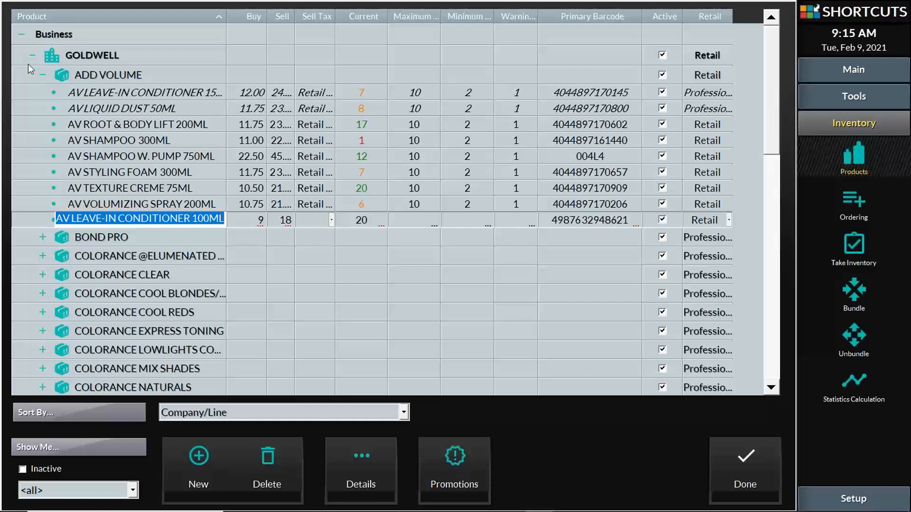
pyautogui.click(43, 75)
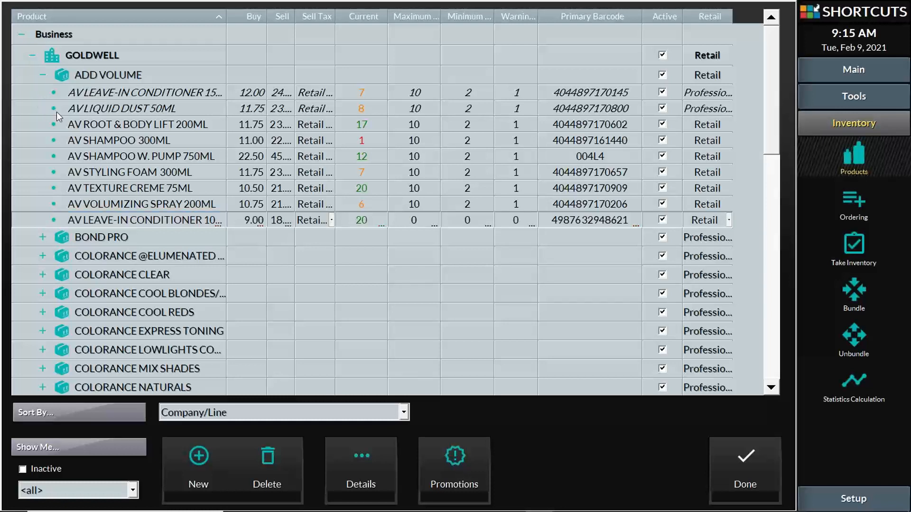
pyautogui.click(43, 75)
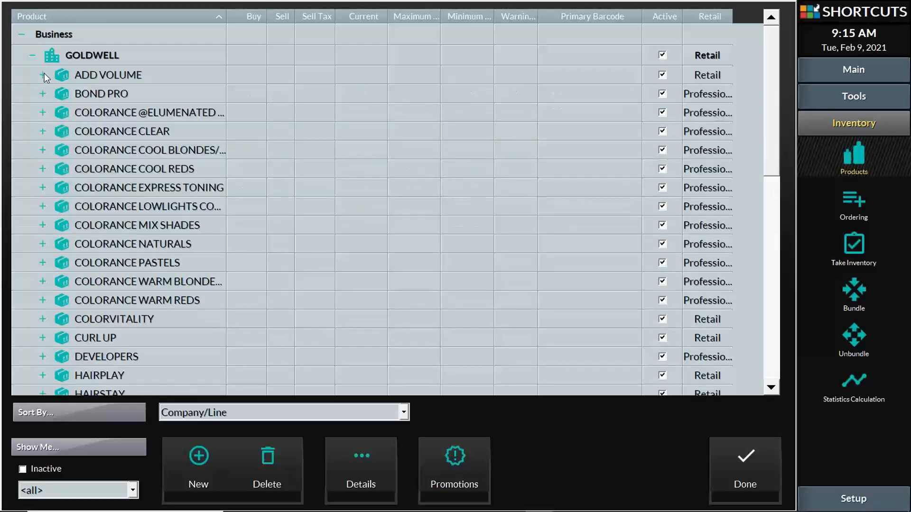
pyautogui.click(42, 169)
pyautogui.scroll(-3, 47, 228)
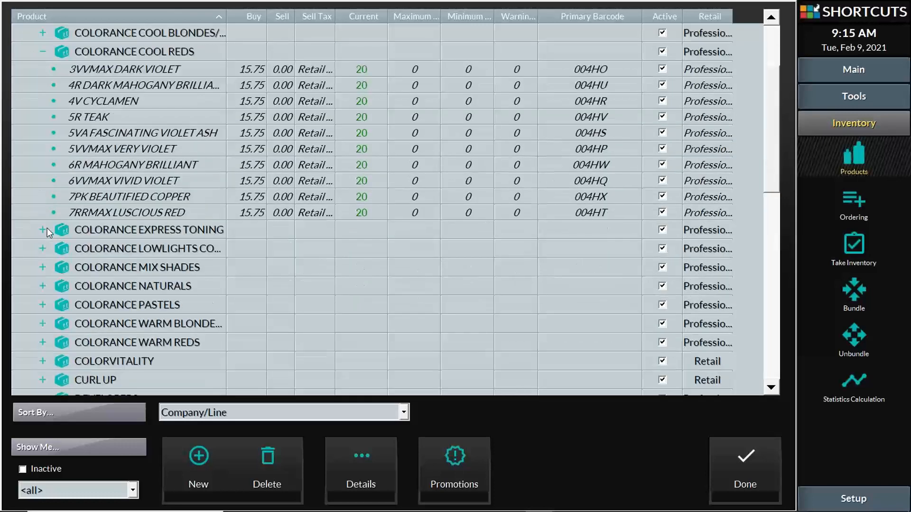
pyautogui.scroll(3, 44, 223)
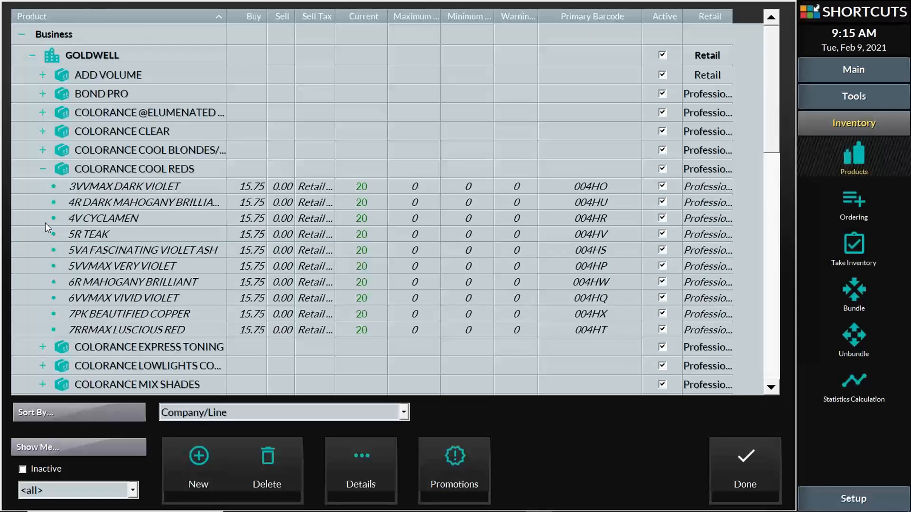
pyautogui.click(42, 150)
pyautogui.click(42, 132)
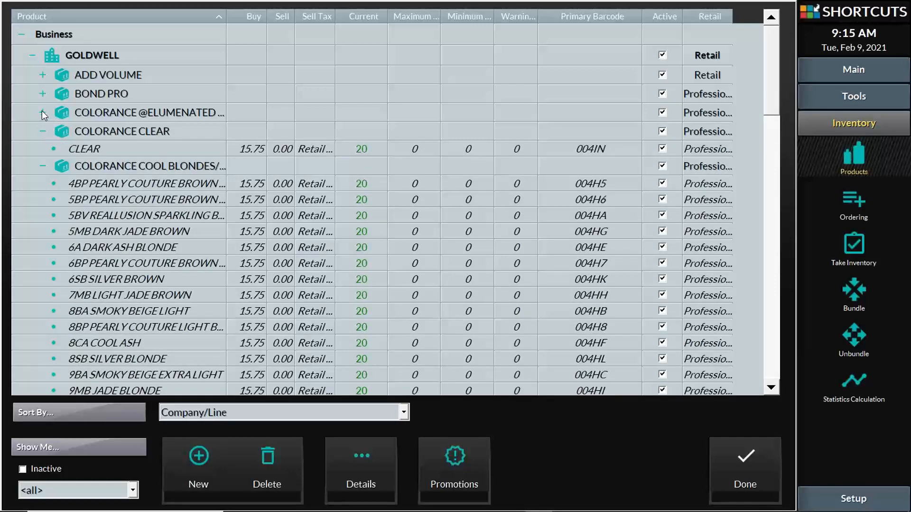
pyautogui.click(42, 112)
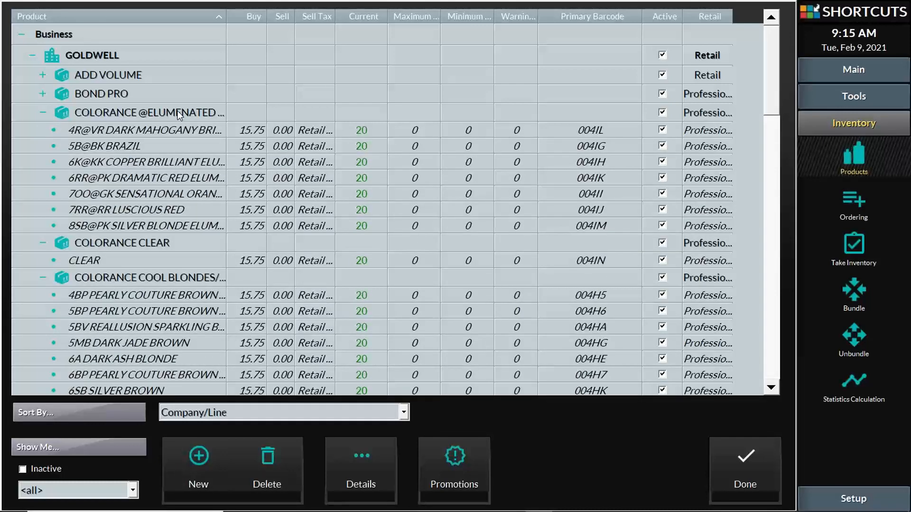
pyautogui.click(42, 94)
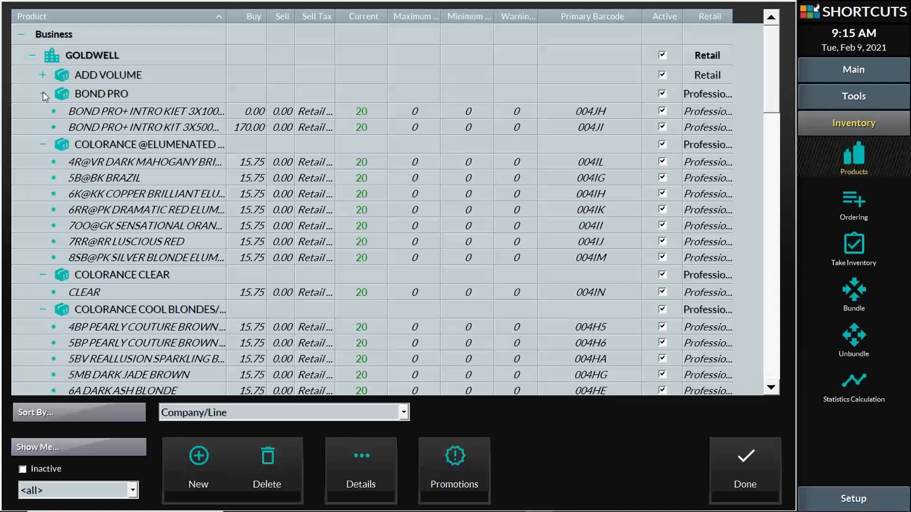
# - Search products for 'Brown' and jump to the 4B HAVANA BROWN row
pyautogui.hotkey('ctrl', 'f')
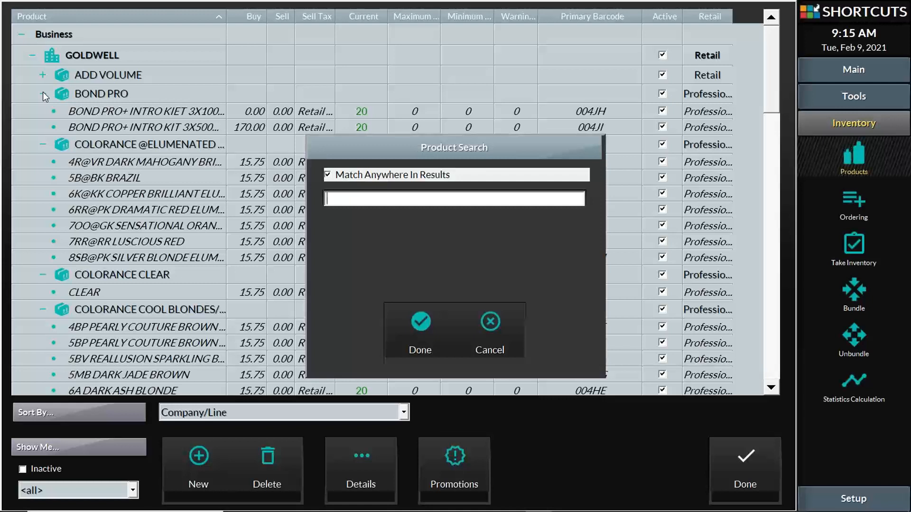
pyautogui.write('Brown')
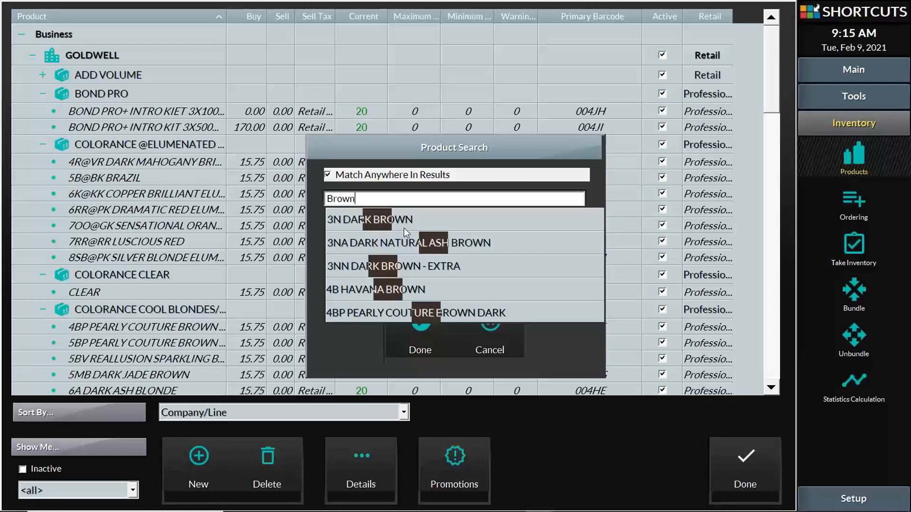
pyautogui.press('Down')
pyautogui.press('Down')
pyautogui.press('Down')
pyautogui.press('Down')
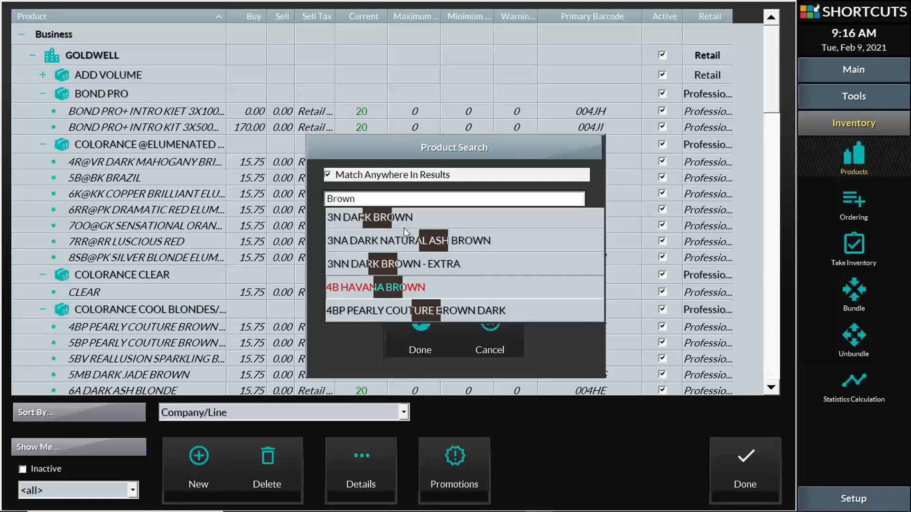
pyautogui.press('Down')
pyautogui.press('Up')
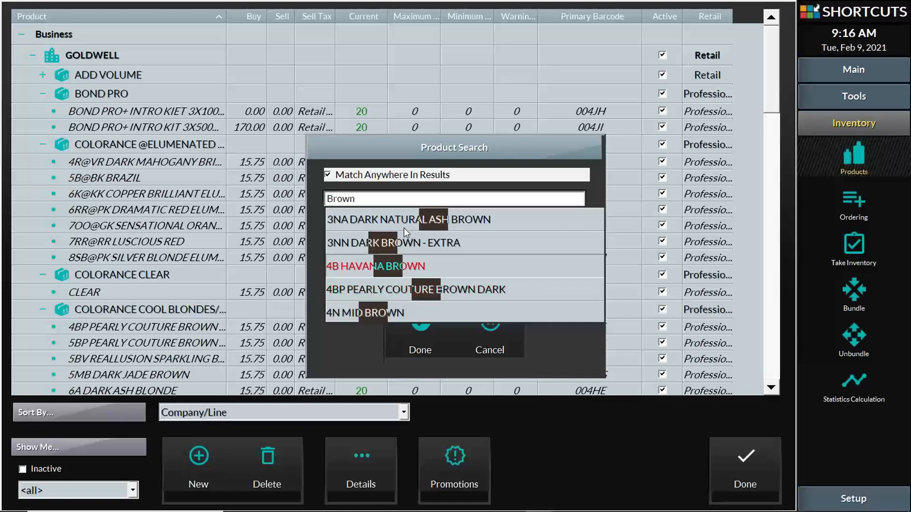
pyautogui.click(396, 265)
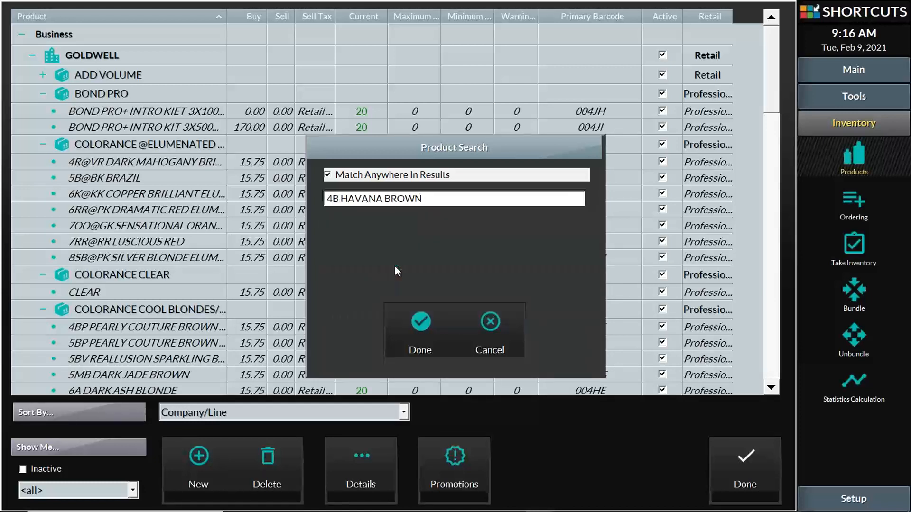
pyautogui.click(420, 329)
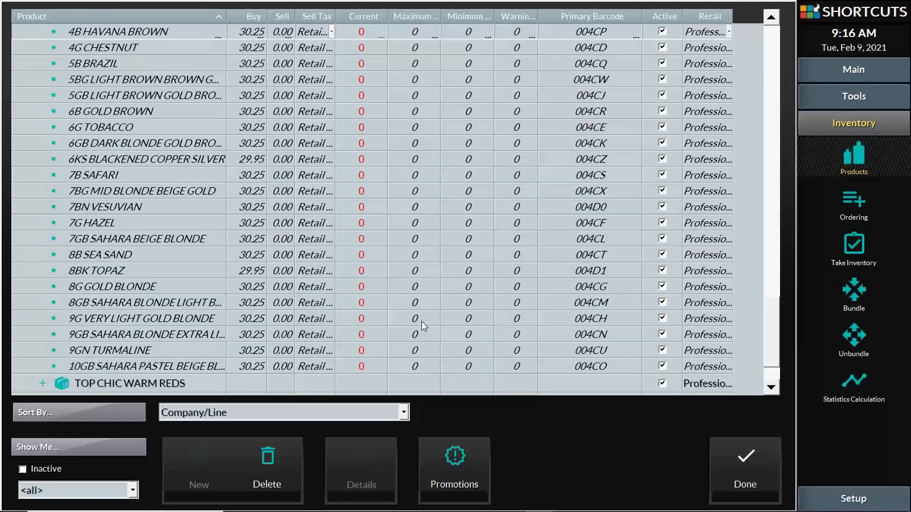
# - Change 4B HAVANA BROWN's current stock to 10 and close the products screen
pyautogui.click(364, 34)
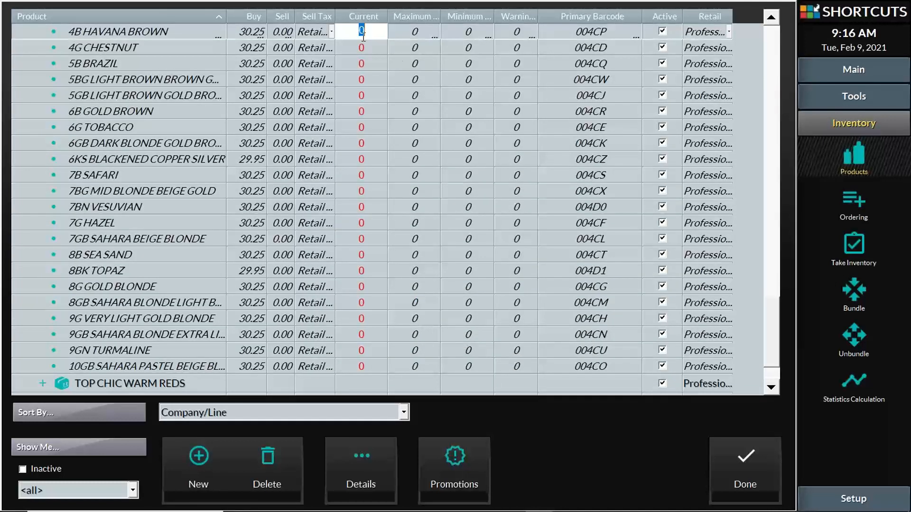
pyautogui.write('10')
pyautogui.click(590, 34)
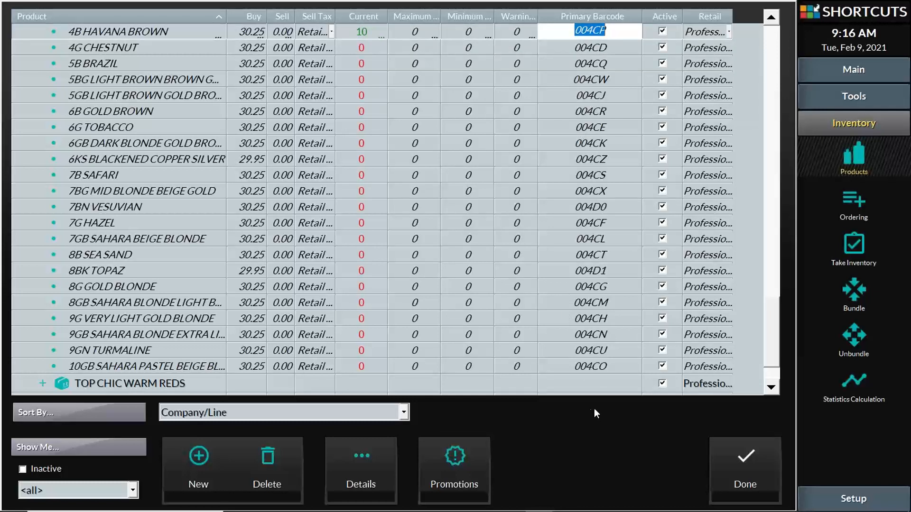
pyautogui.click(750, 467)
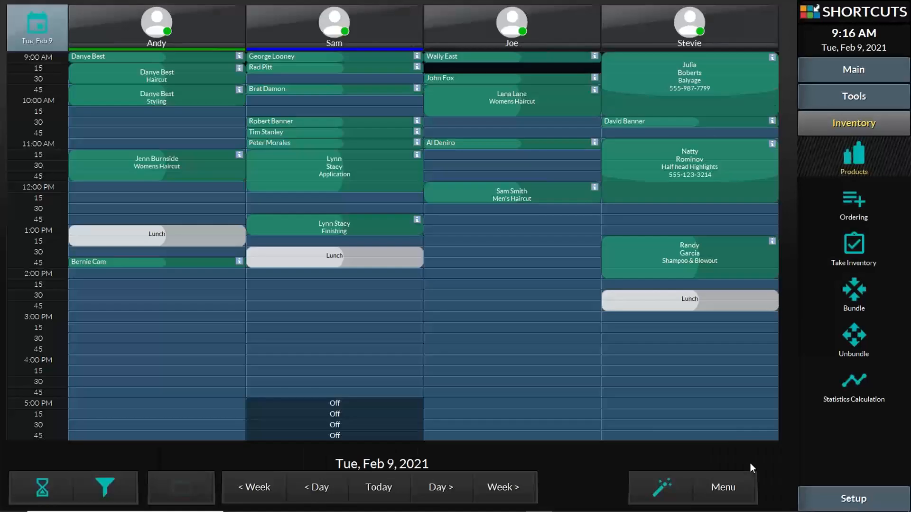
# - Reopen the product list with GOLDWELL expanded, check the barcode lookup, and show the Sort By choices
pyautogui.click(858, 156)
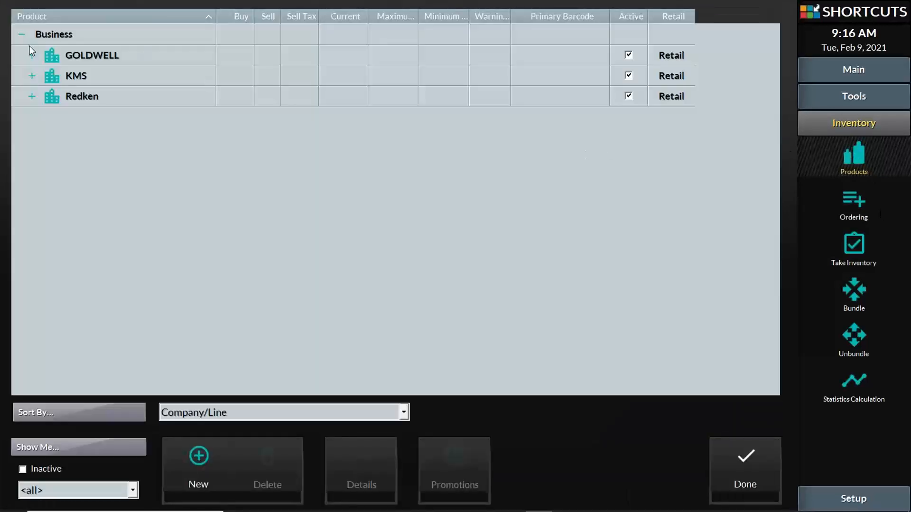
pyautogui.click(31, 55)
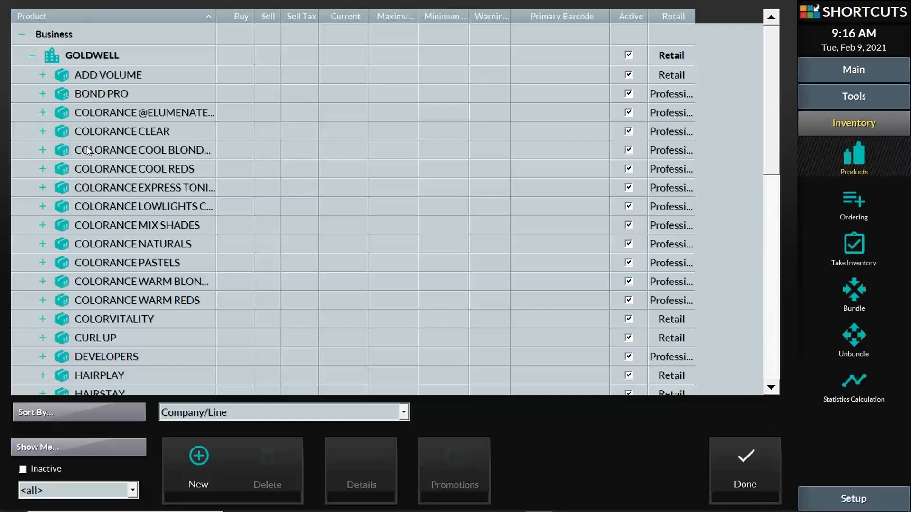
pyautogui.press('F2')
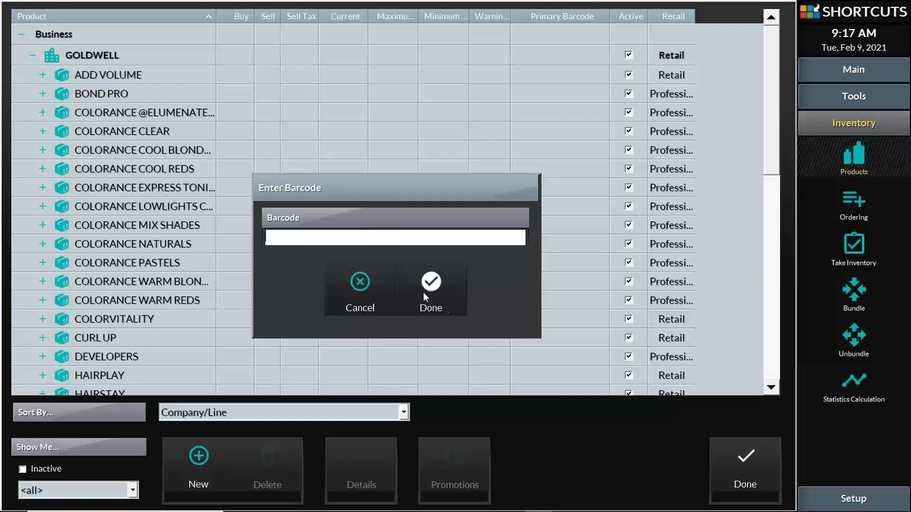
pyautogui.click(363, 291)
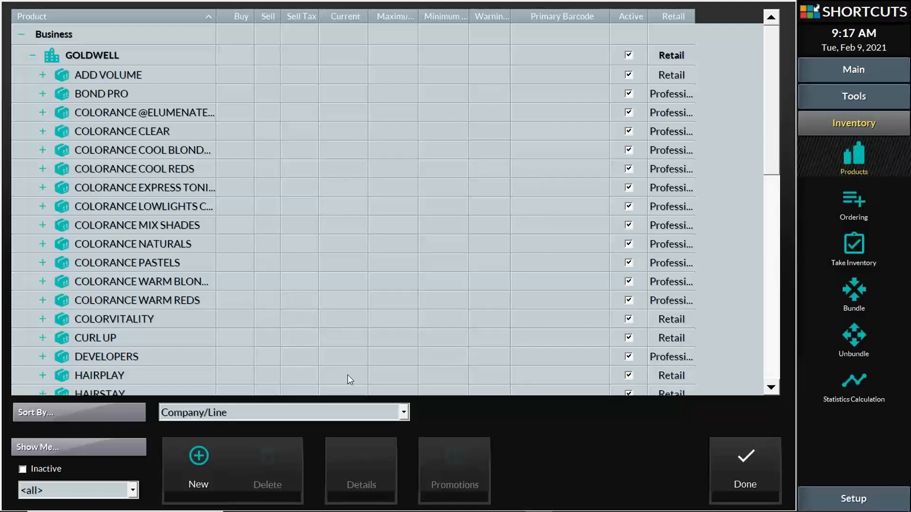
pyautogui.click(404, 412)
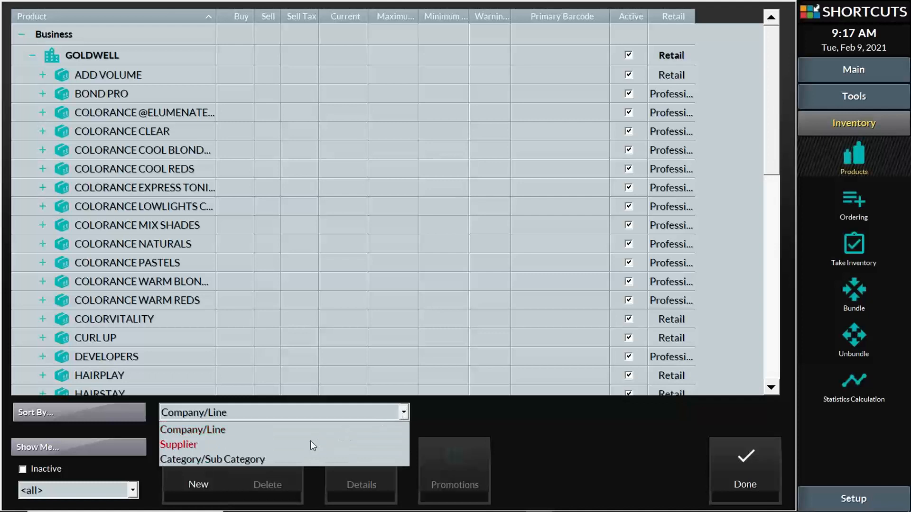
# - Group the product list by Supplier and review Cosmoprof's supplier details
pyautogui.click(310, 445)
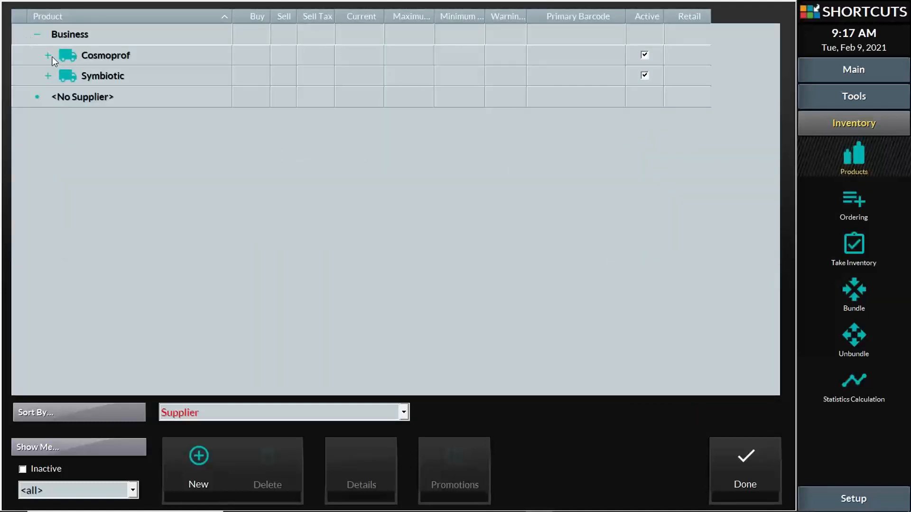
pyautogui.click(79, 54)
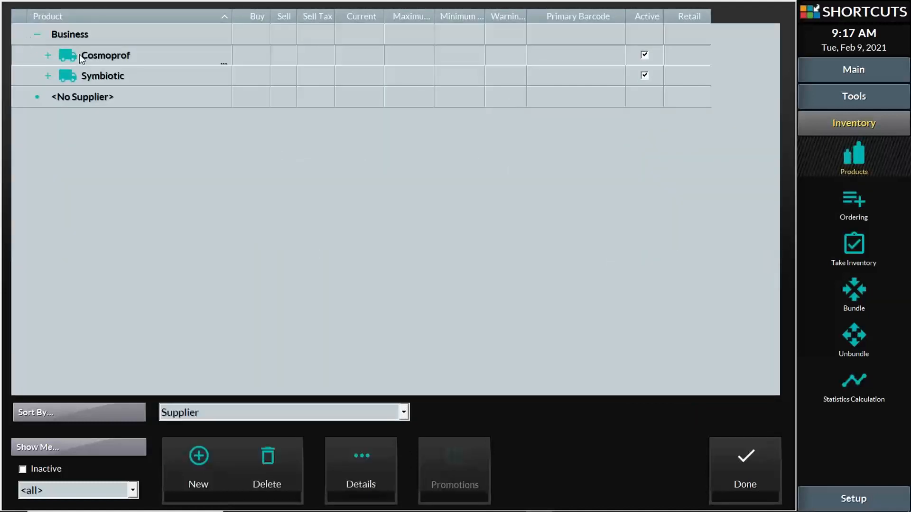
pyautogui.click(363, 454)
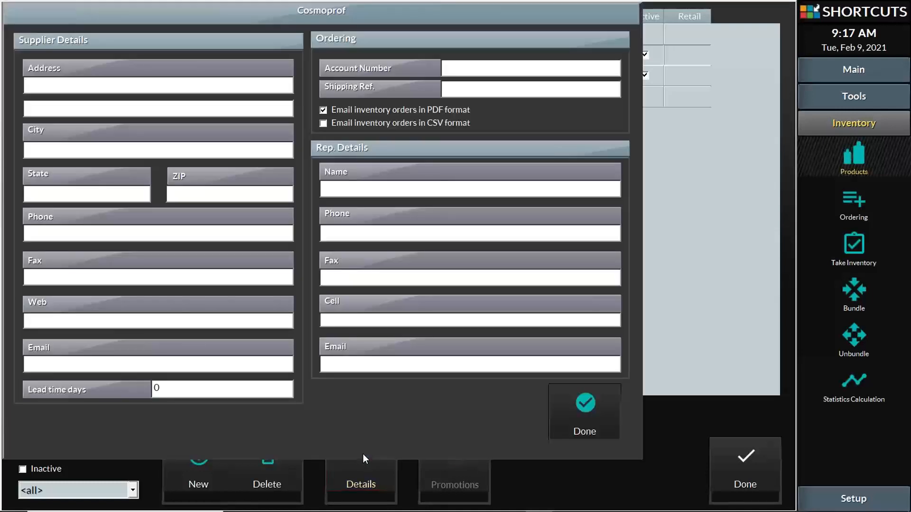
pyautogui.click(578, 410)
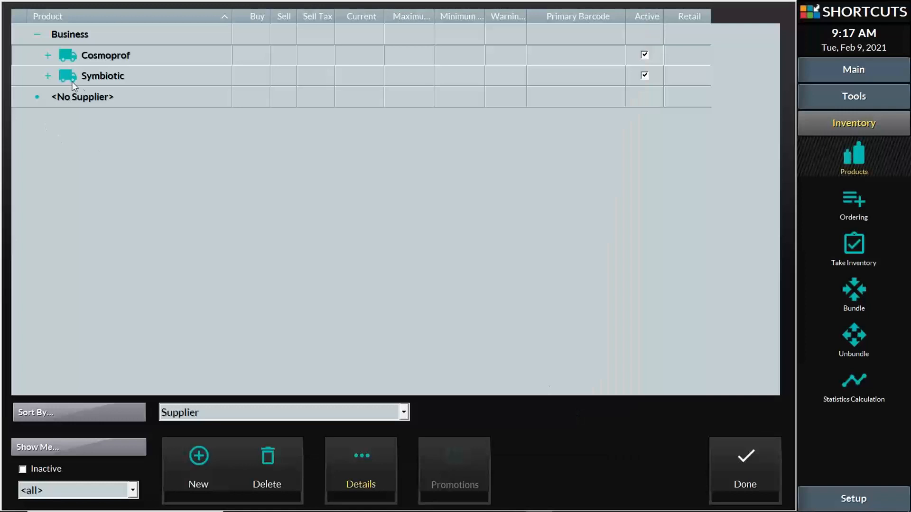
# - Move product 2.2 to <No Supplier> and then back under Cosmoprof
pyautogui.click(48, 55)
pyautogui.click(99, 89)
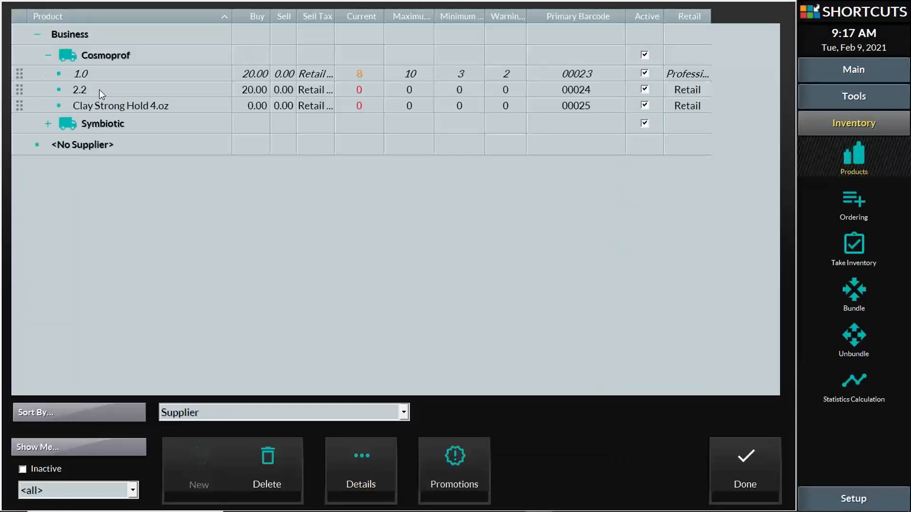
pyautogui.moveTo(53, 144); pyautogui.dragTo(56, 144)
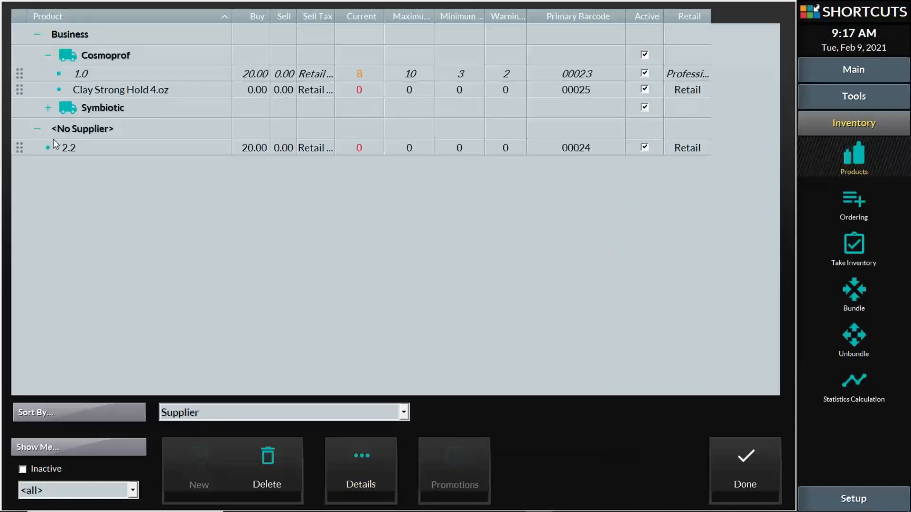
pyautogui.click(20, 147)
pyautogui.moveTo(35, 127); pyautogui.dragTo(42, 75)
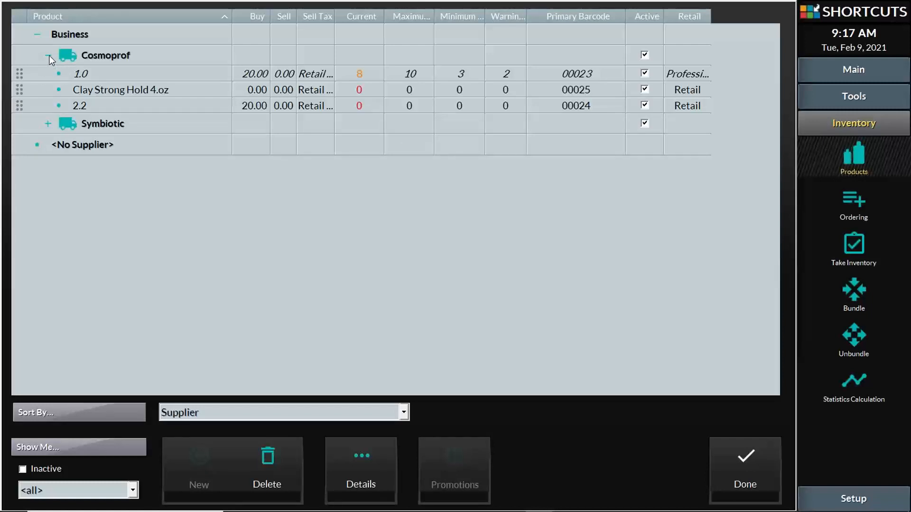
# - Collapse Cosmoprof and regroup the product list by Company/Line
pyautogui.click(49, 58)
pyautogui.click(67, 39)
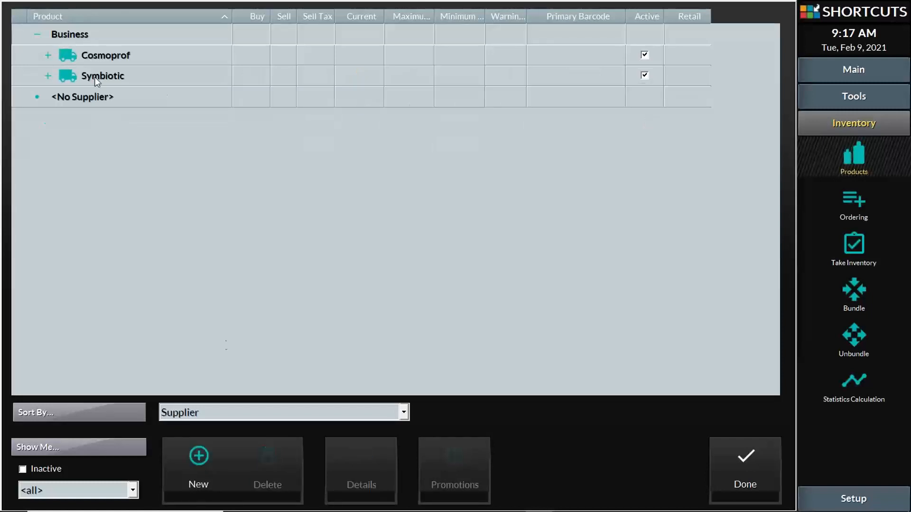
pyautogui.click(315, 413)
pyautogui.click(303, 431)
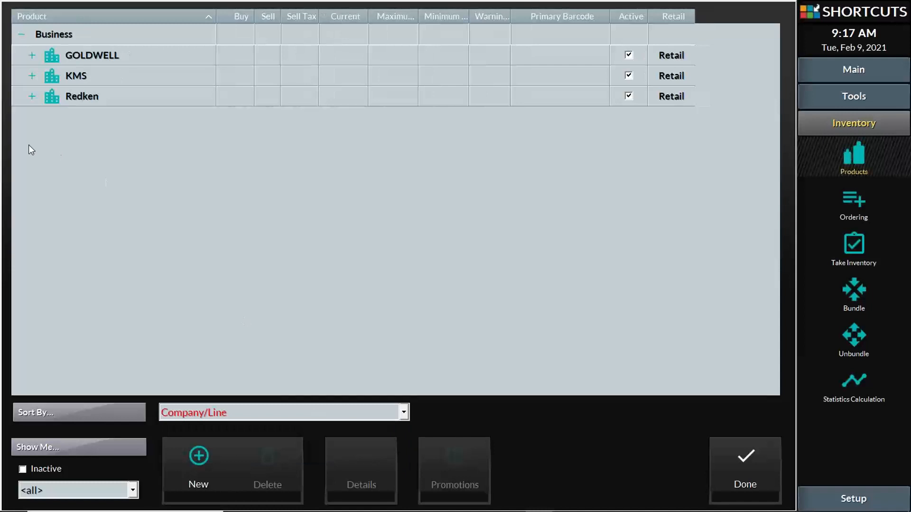
# - Expand GOLDWELL's ADD VOLUME line and toggle three AV products inactive, then back to active
pyautogui.click(32, 54)
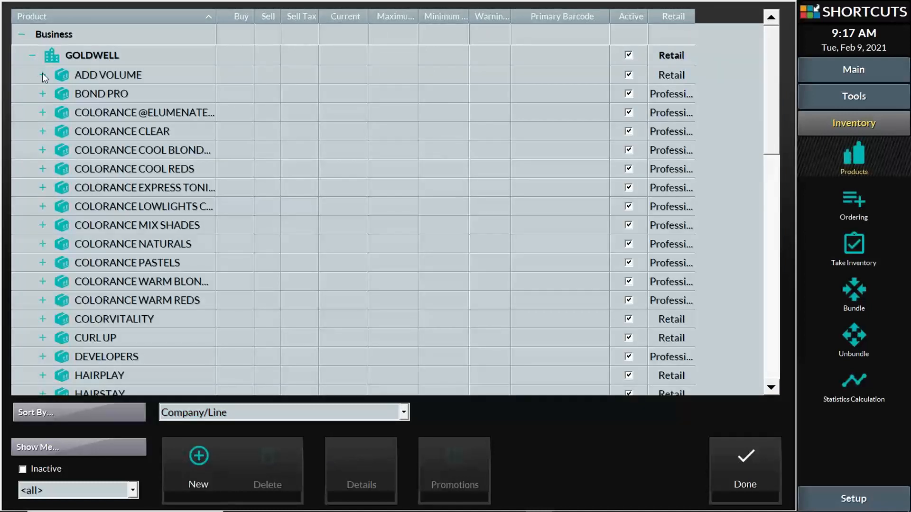
pyautogui.click(43, 75)
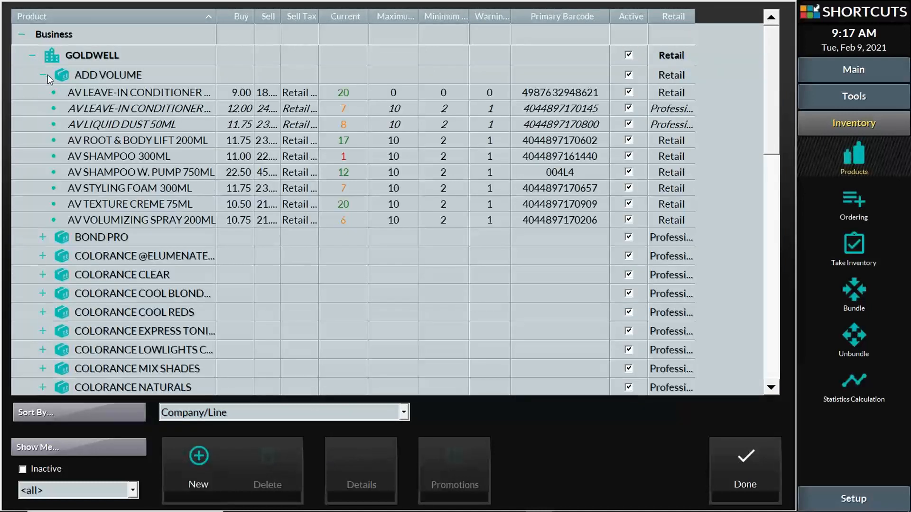
pyautogui.click(626, 156)
pyautogui.click(629, 174)
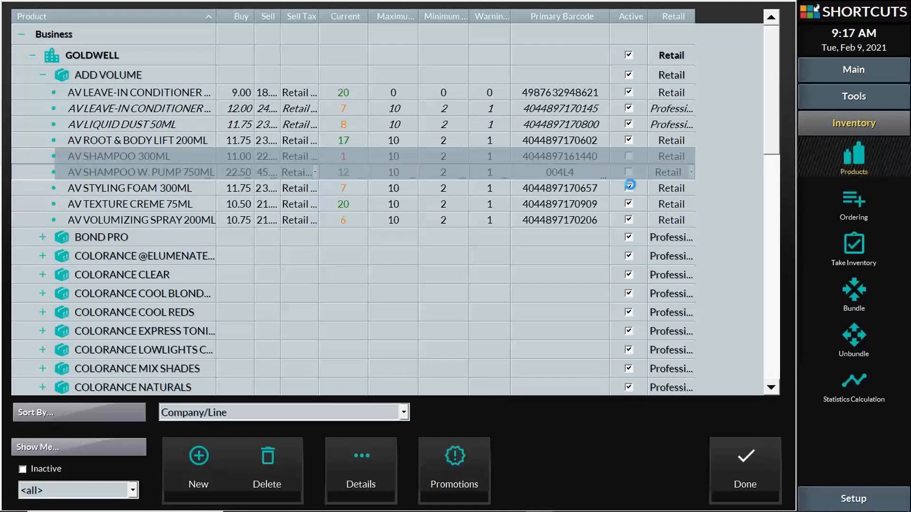
pyautogui.click(629, 188)
pyautogui.click(628, 188)
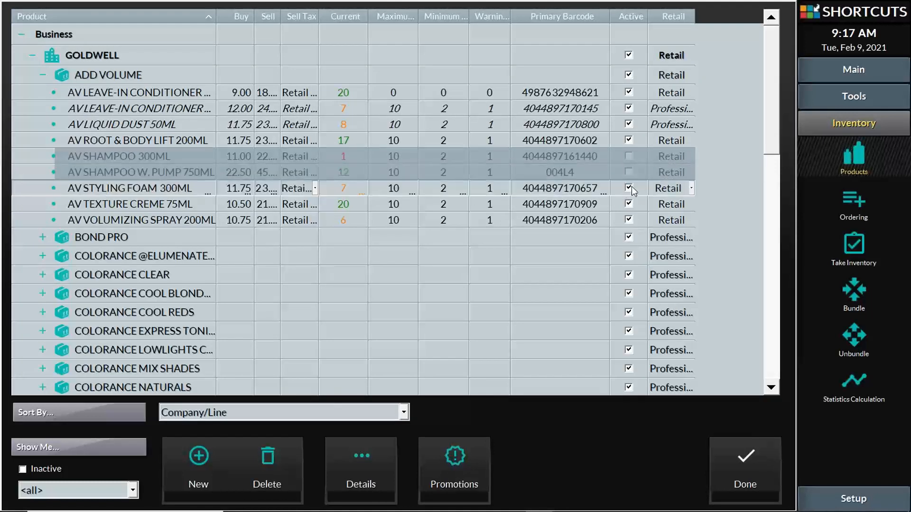
pyautogui.click(630, 172)
pyautogui.click(630, 157)
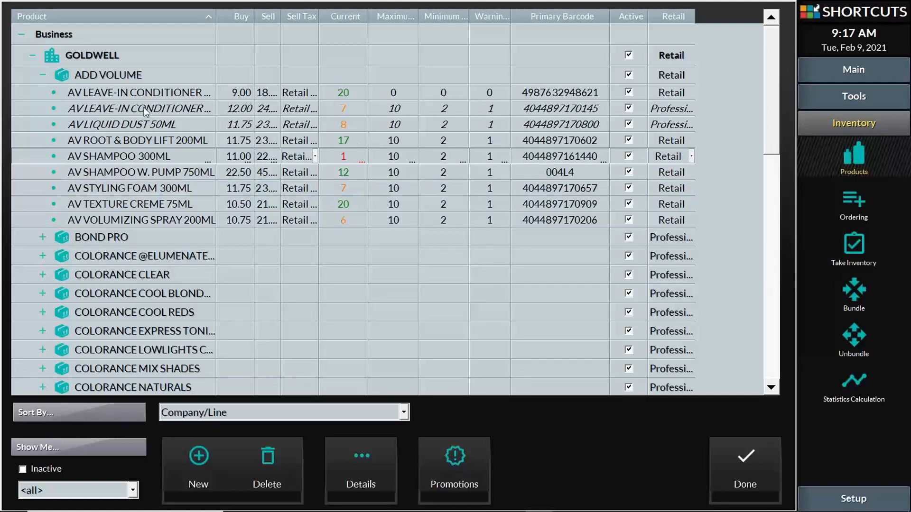
# - Review the ADD VOLUME products, collapse the line, and select GOLDWELL
pyautogui.click(147, 77)
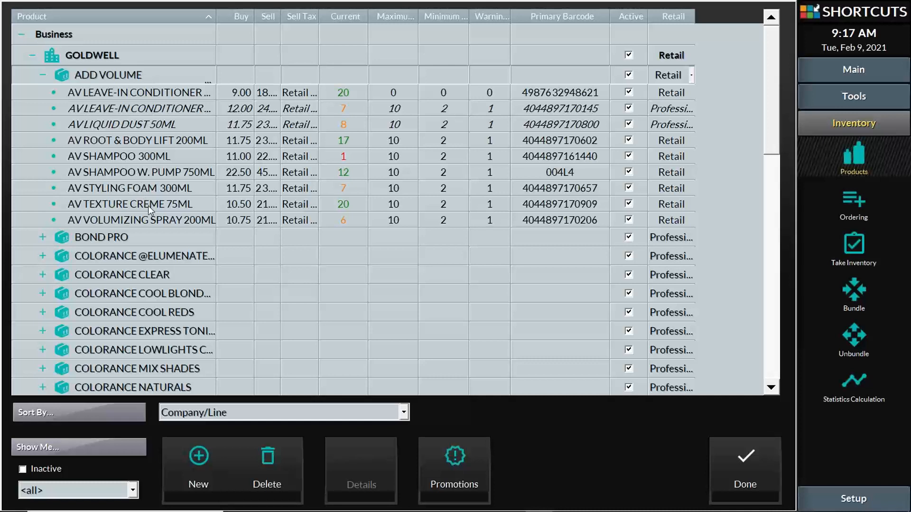
pyautogui.click(175, 91)
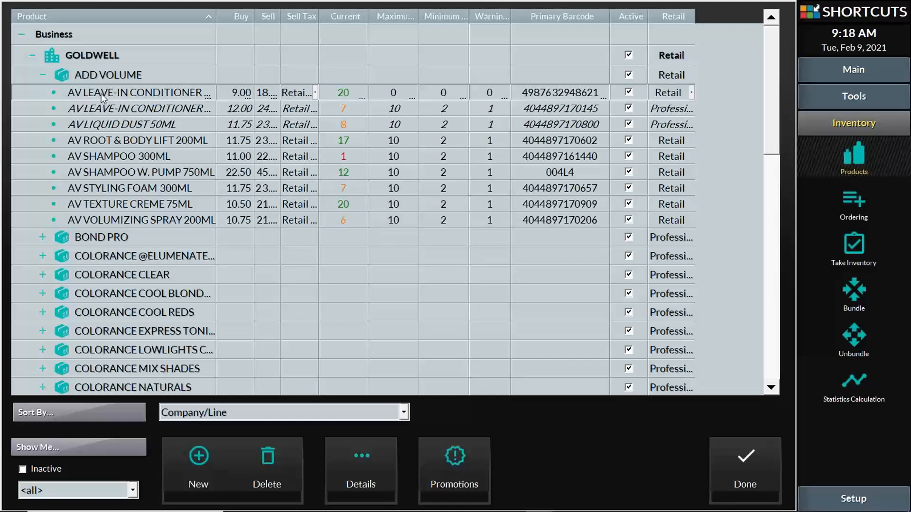
pyautogui.click(43, 74)
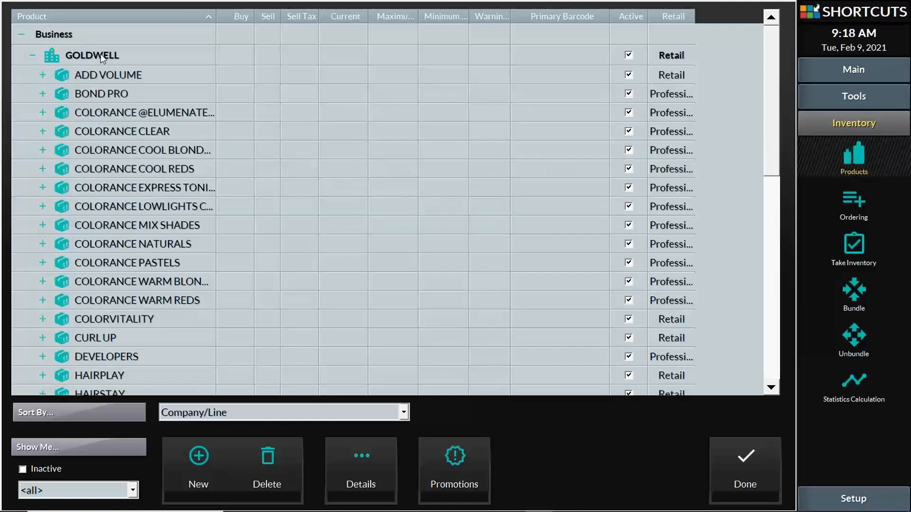
pyautogui.click(102, 57)
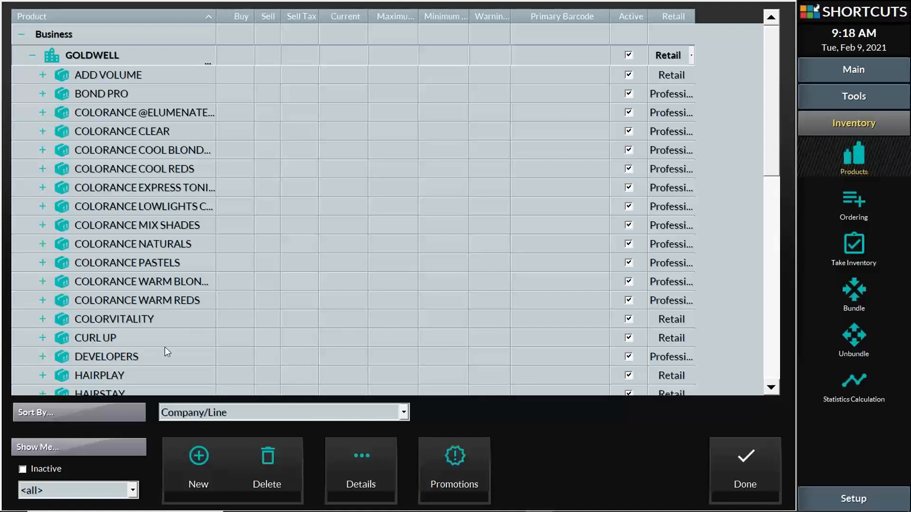
# - Set Symbiotic as GOLDWELL's default supplier in its company details, then collapse GOLDWELL
pyautogui.click(43, 75)
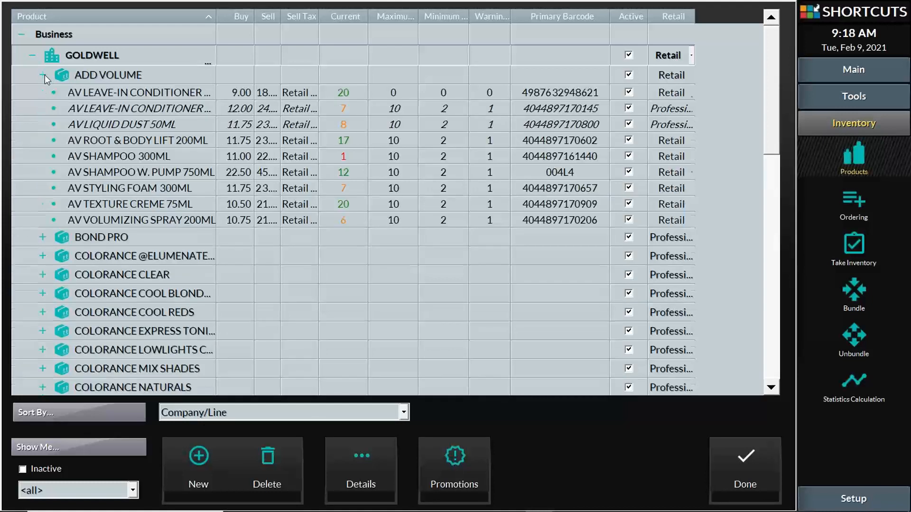
pyautogui.click(371, 464)
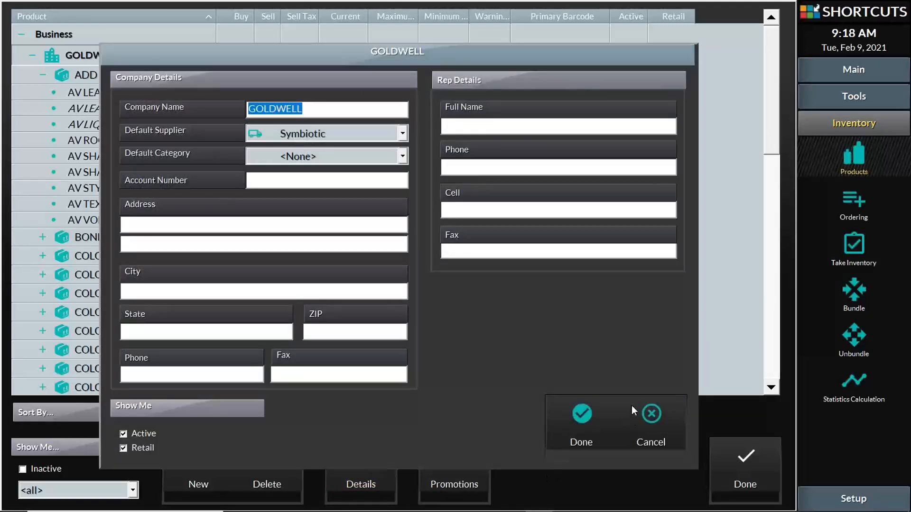
pyautogui.click(401, 135)
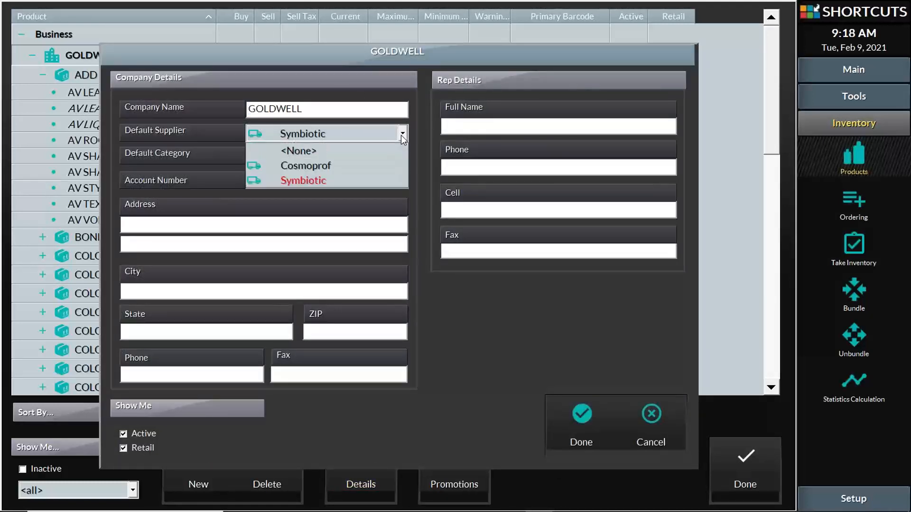
pyautogui.click(401, 137)
pyautogui.click(402, 135)
pyautogui.click(304, 180)
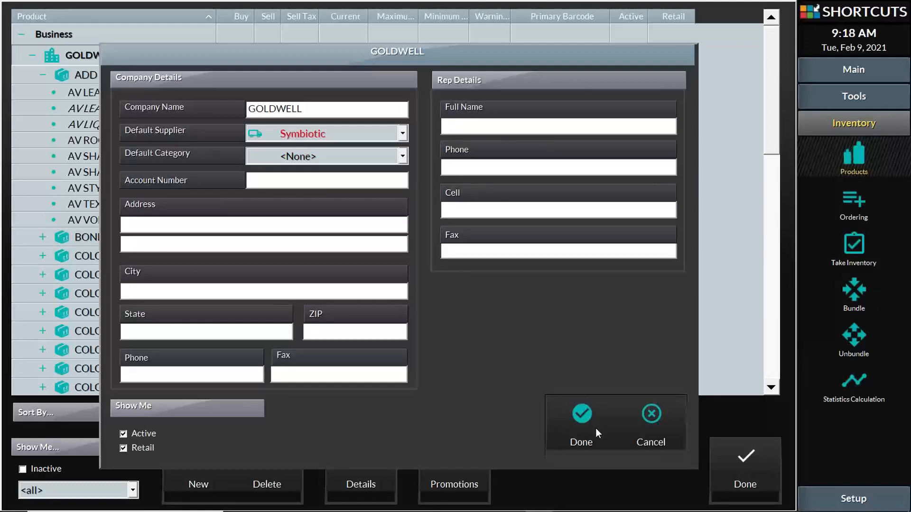
pyautogui.click(580, 414)
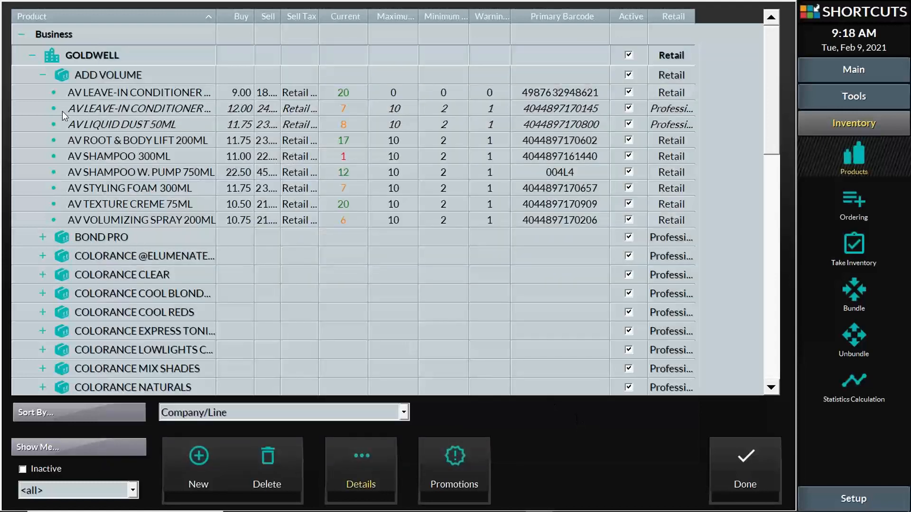
pyautogui.click(32, 56)
pyautogui.click(103, 75)
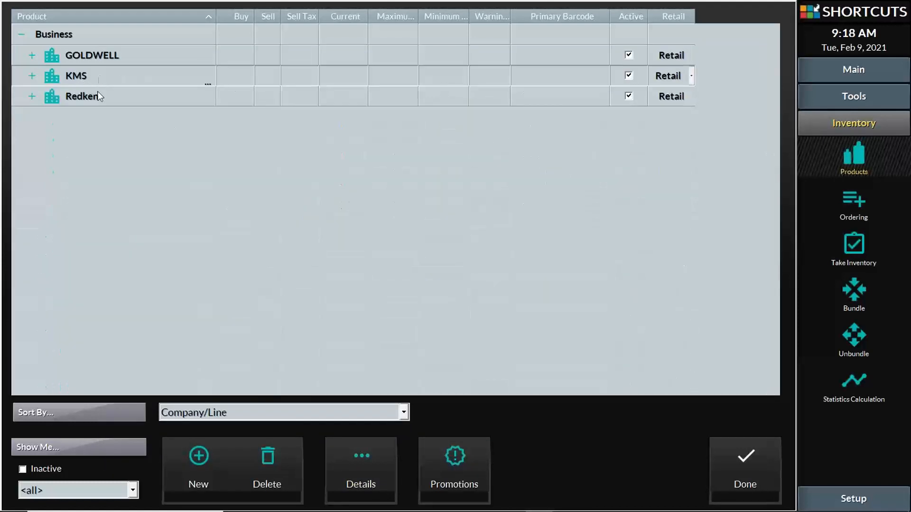
# - Confirm KMS's details unchanged, expand KMS, and return to the Inventory-Basics deck at slide 5
pyautogui.click(363, 473)
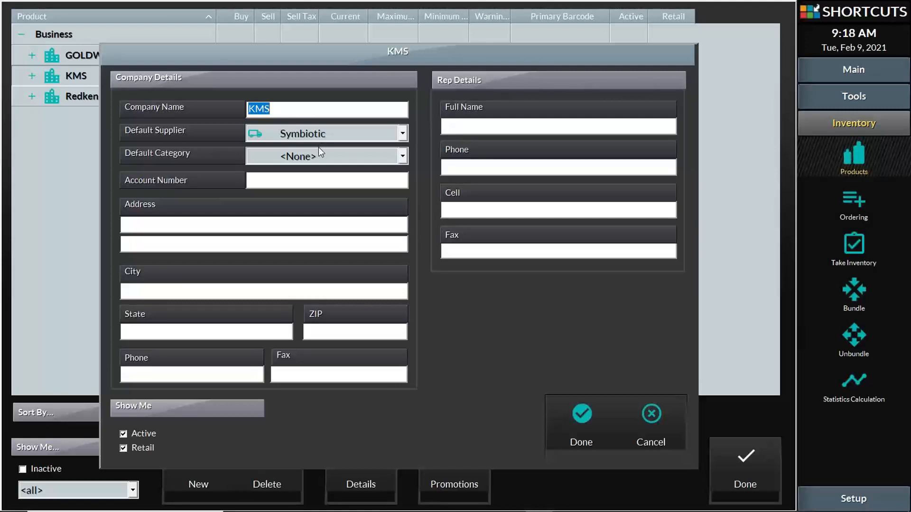
pyautogui.click(582, 418)
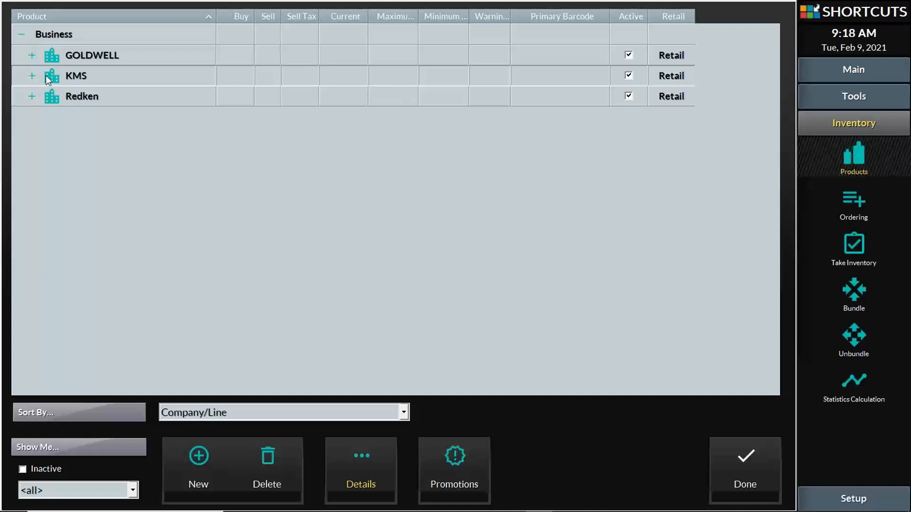
pyautogui.click(31, 76)
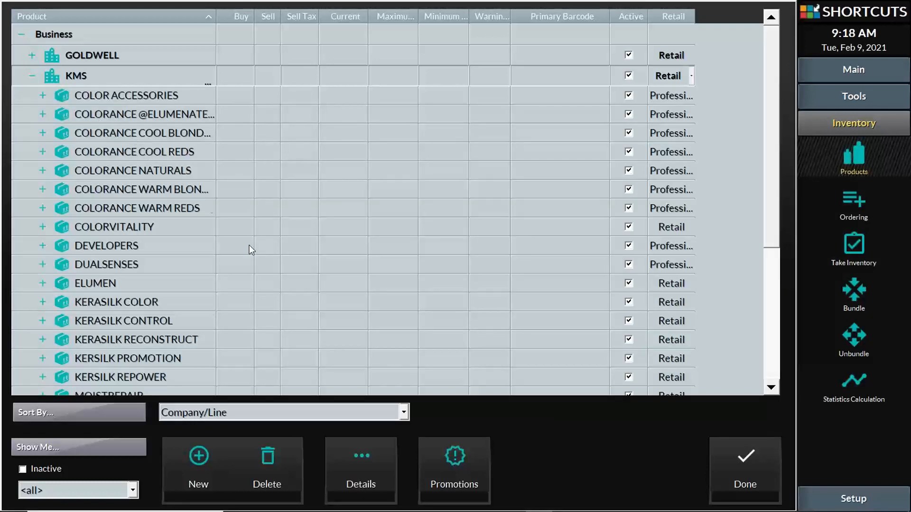
pyautogui.moveTo(511, 511)
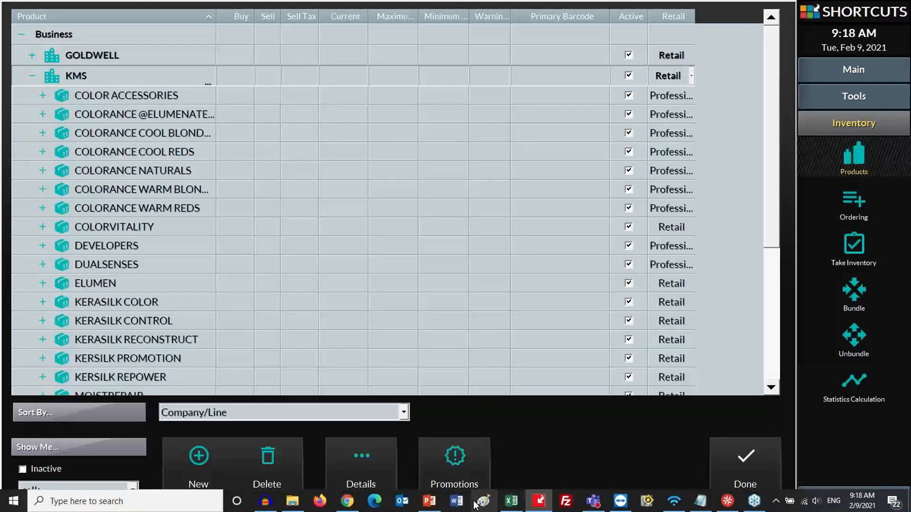
pyautogui.click(432, 506)
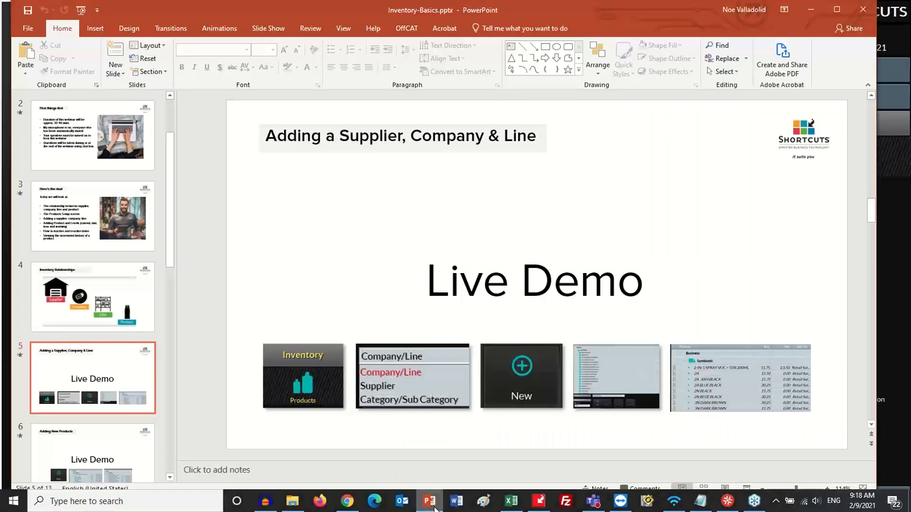
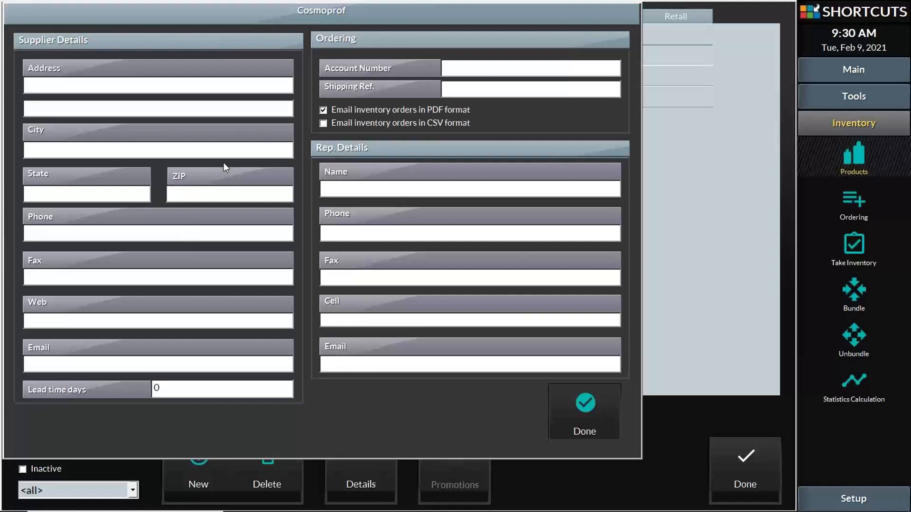
# - Step through Cosmoprof's Address and Email fields, then close its supplier details with Done
pyautogui.click(188, 87)
pyautogui.click(76, 366)
pyautogui.click(600, 420)
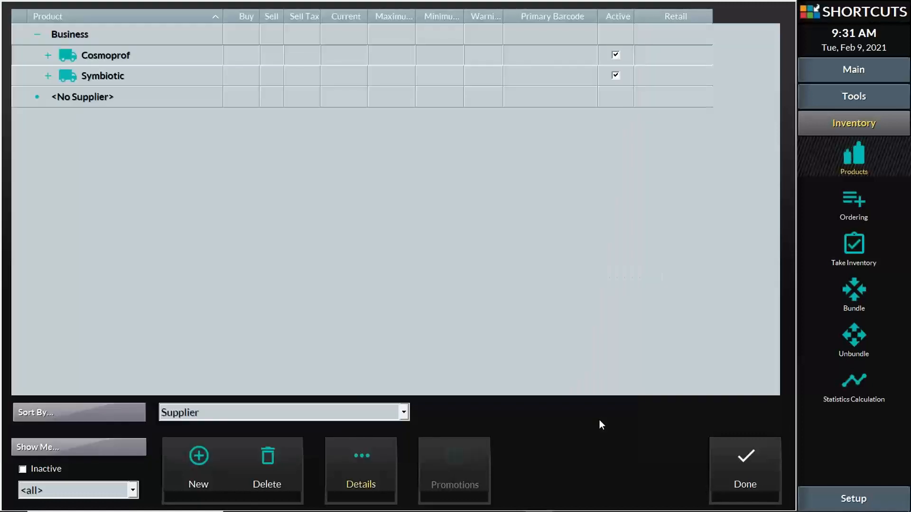
# - Group the product list by Company/Line and expand GOLDWELL
pyautogui.click(213, 410)
pyautogui.click(204, 428)
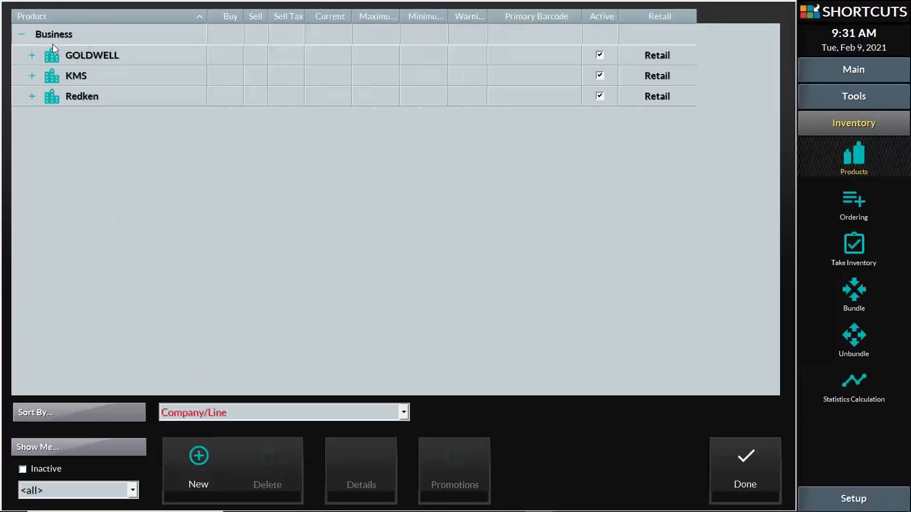
pyautogui.click(31, 54)
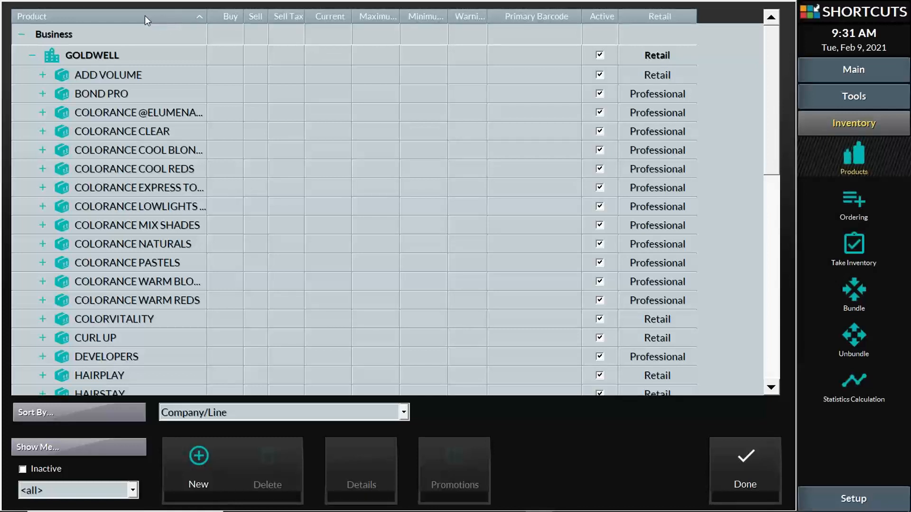
# - Toggle the Product sort, briefly expand Redken and Styling, and finish sorted ascending by name
pyautogui.click(107, 15)
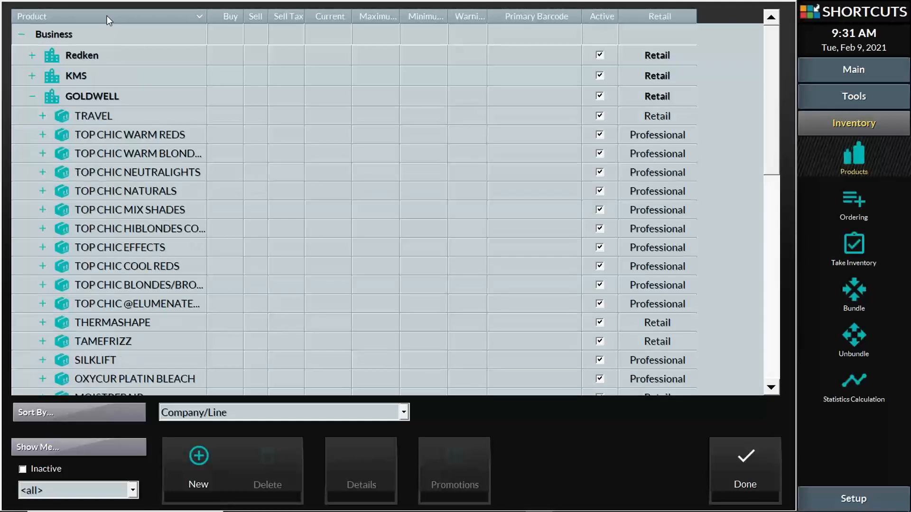
pyautogui.click(32, 55)
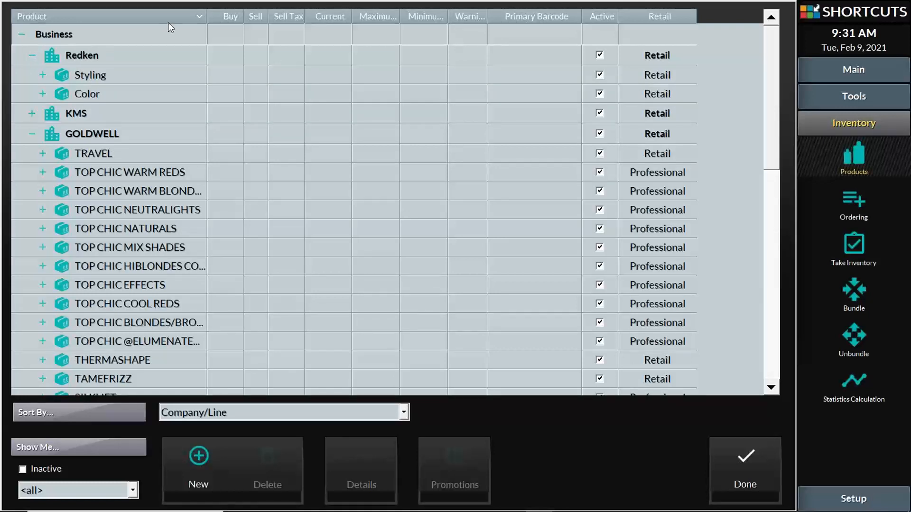
pyautogui.click(43, 75)
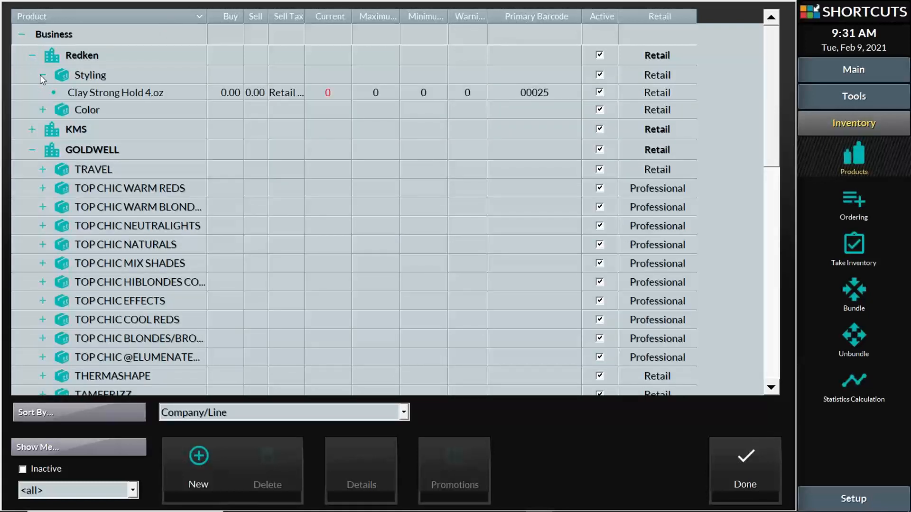
pyautogui.click(41, 74)
pyautogui.click(33, 56)
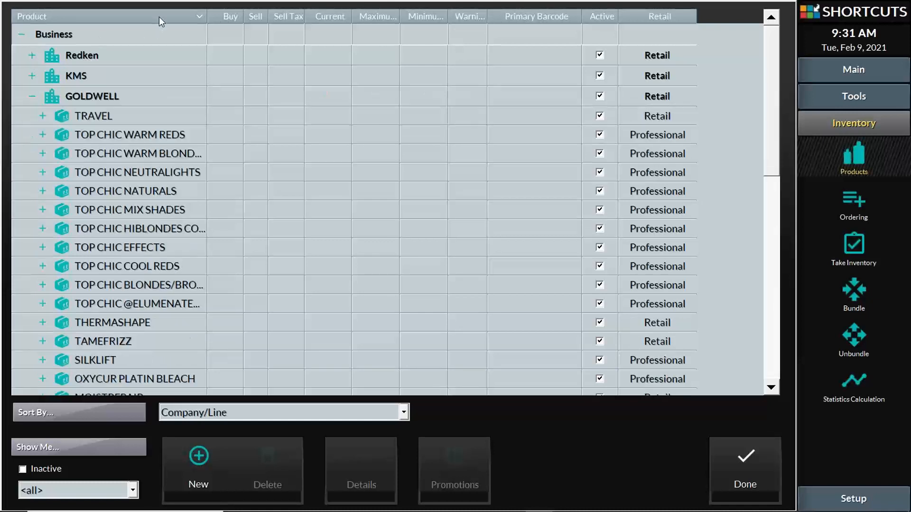
pyautogui.click(158, 17)
pyautogui.click(161, 15)
pyautogui.click(160, 15)
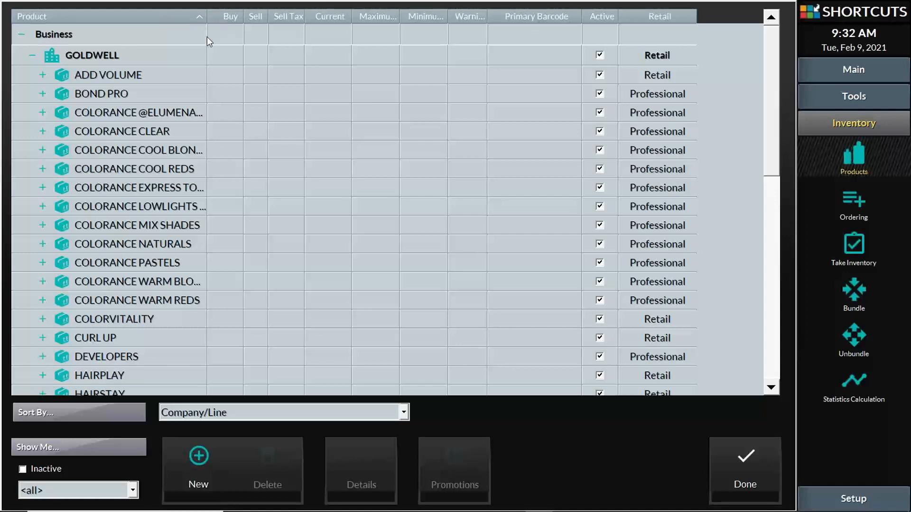
# - Expand ADD VOLUME and try sorting by Buy, Current, Primary Barcode and Warning. Re-sort by Product and select AV VOLUMIZING SPRAY
pyautogui.click(44, 75)
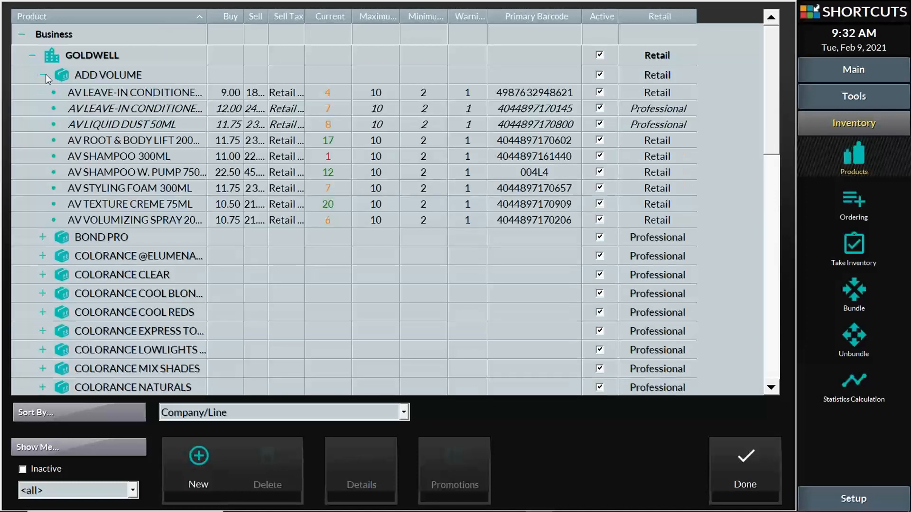
pyautogui.click(224, 15)
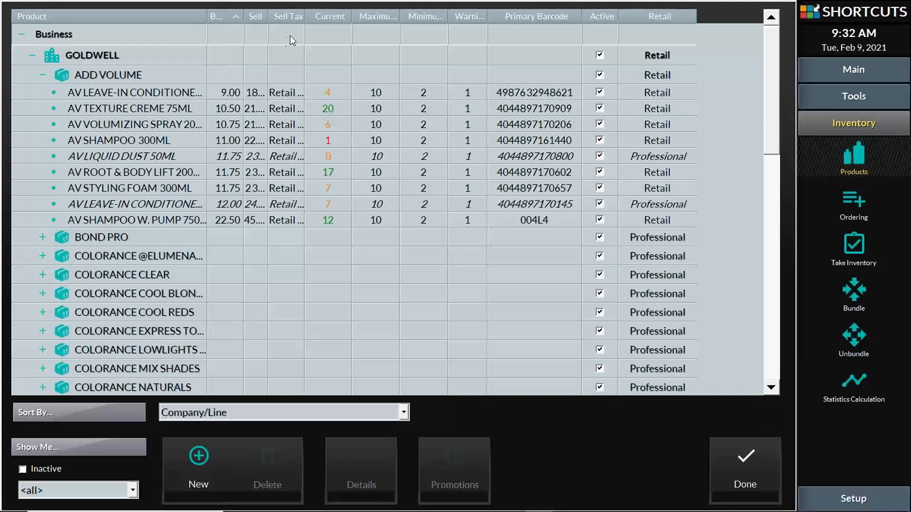
pyautogui.click(340, 16)
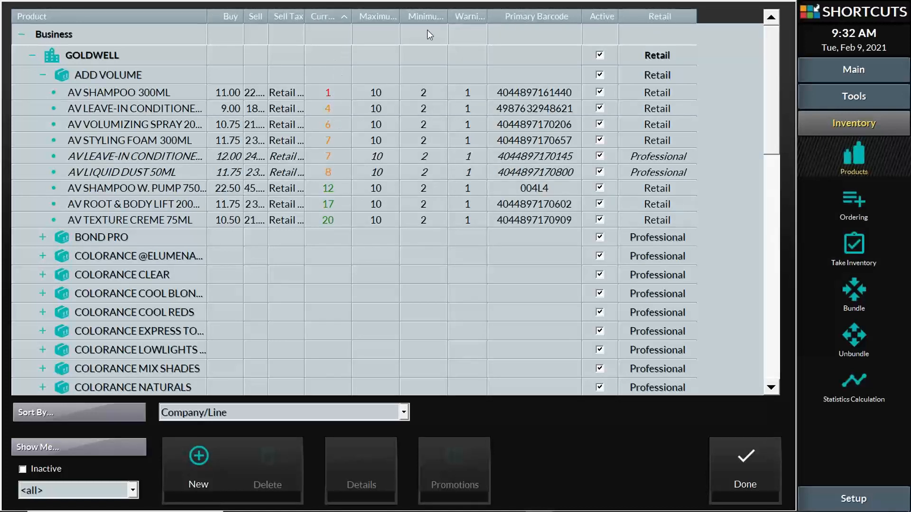
pyautogui.click(545, 18)
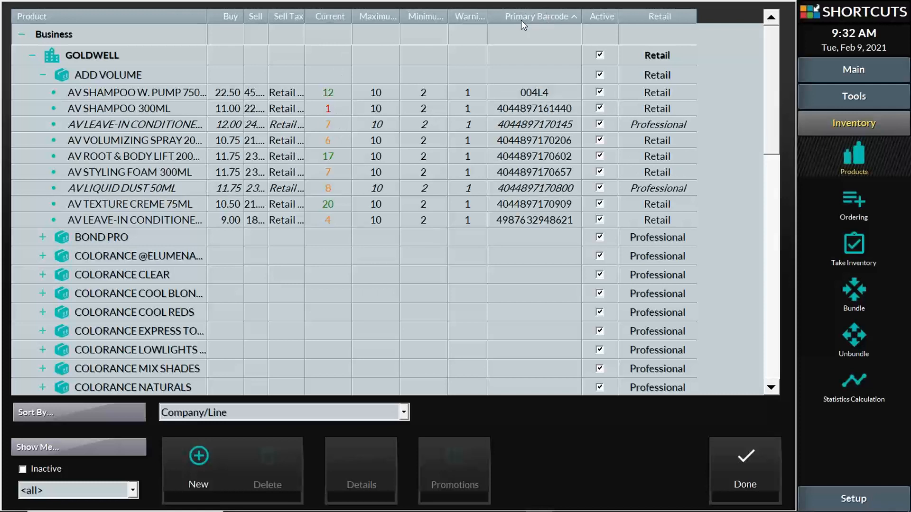
pyautogui.click(458, 18)
pyautogui.click(168, 17)
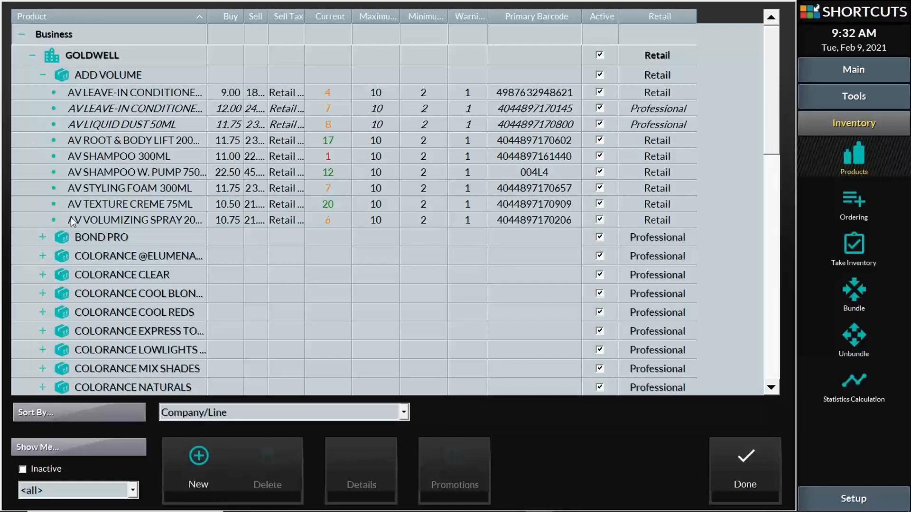
pyautogui.click(126, 220)
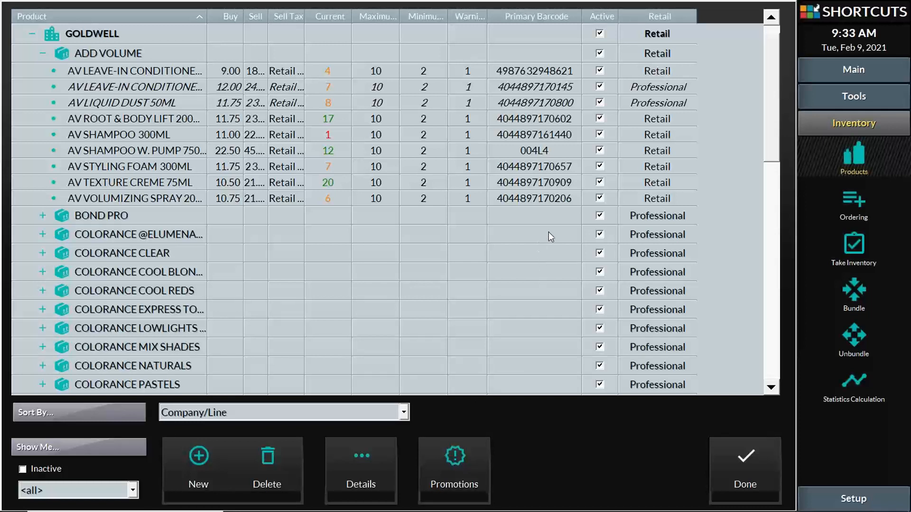
# - Edit the Primary Barcode cells of both AV LEAVE-IN CONDITIONER rows
pyautogui.click(543, 74)
pyautogui.click(545, 70)
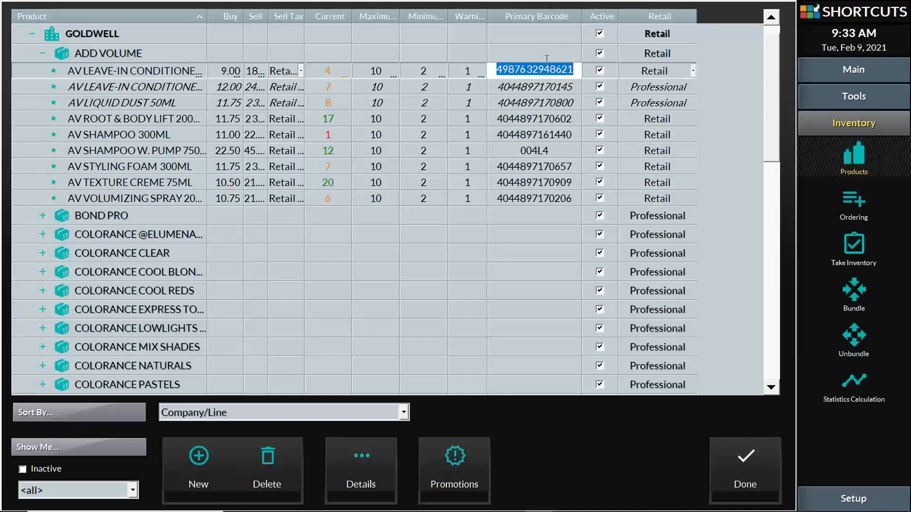
pyautogui.click(173, 74)
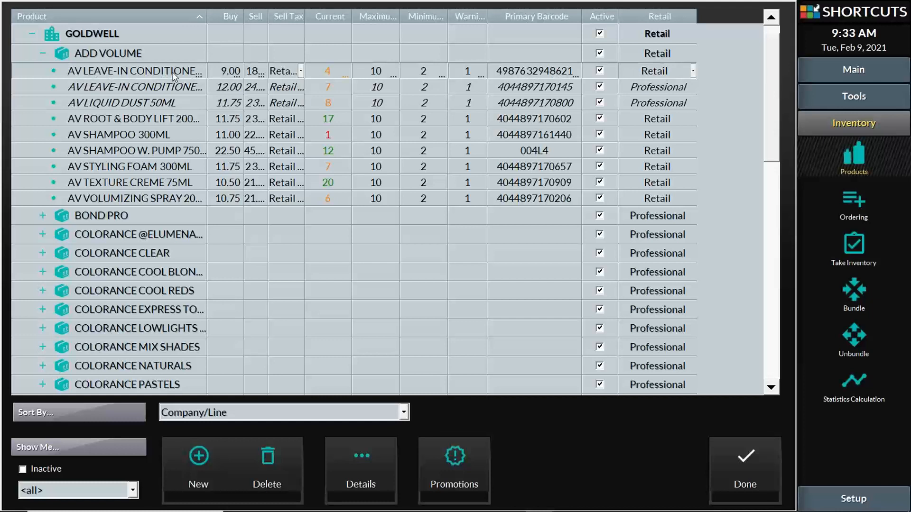
pyautogui.click(552, 70)
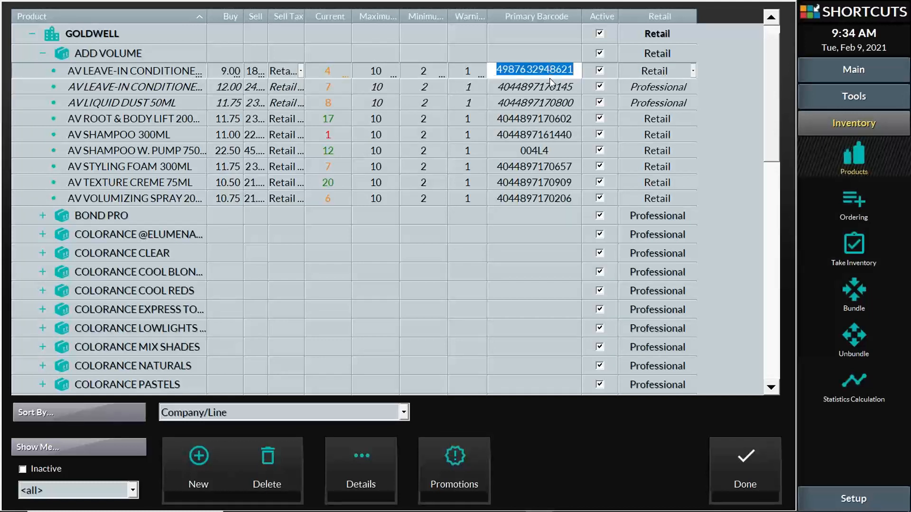
pyautogui.click(552, 87)
pyautogui.click(551, 87)
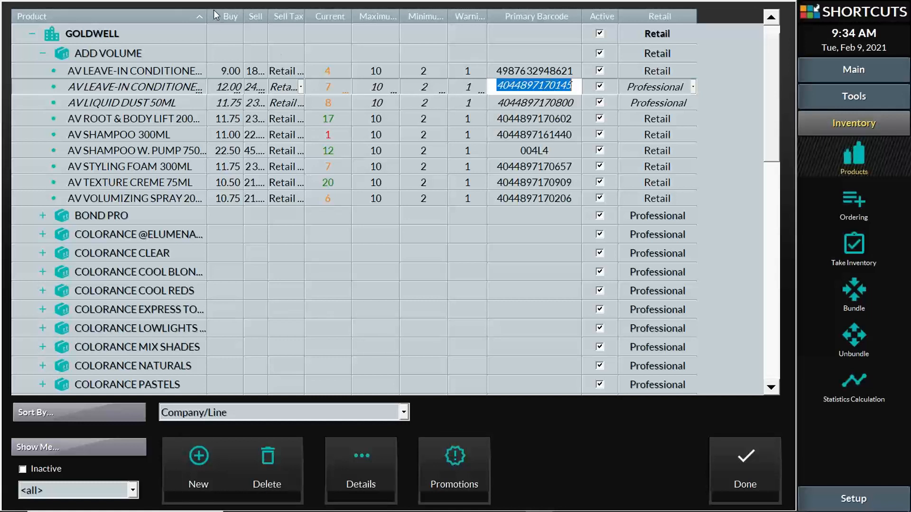
# - Widen the Product column, then edit AV LEAVE-IN CONDITIONER 150ML's name and barcode cells
pyautogui.moveTo(207, 8); pyautogui.dragTo(249, 11)
pyautogui.click(176, 86)
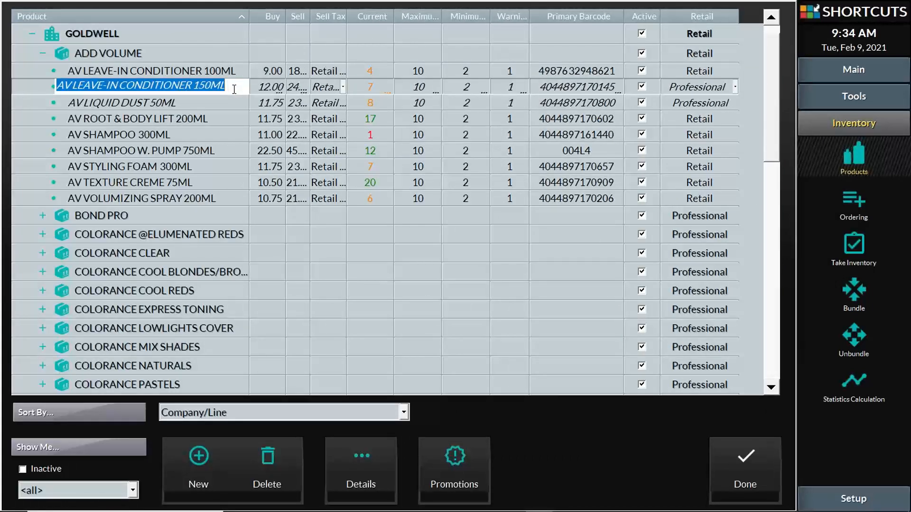
pyautogui.click(571, 86)
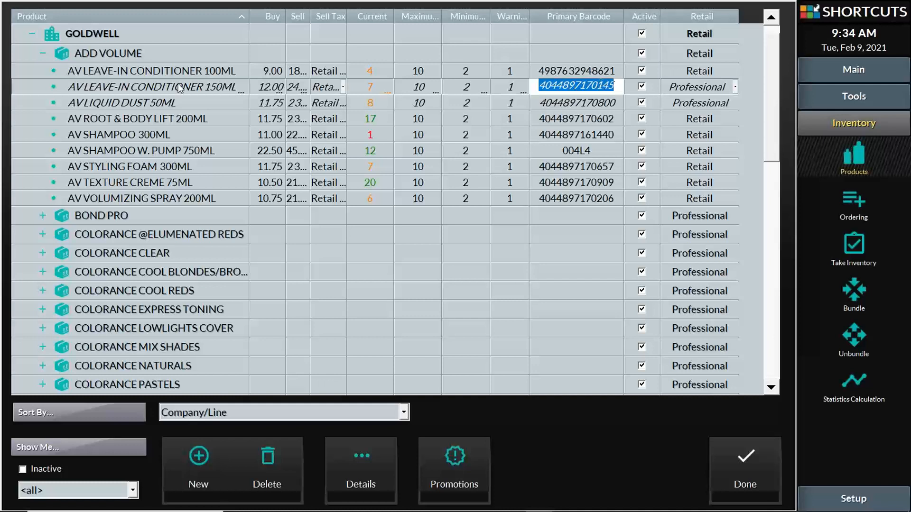
pyautogui.click(158, 83)
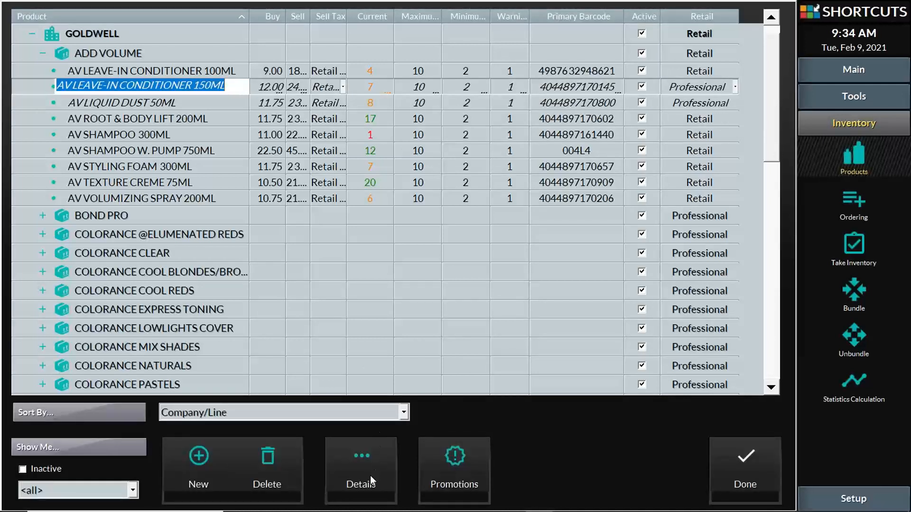
pyautogui.click(362, 486)
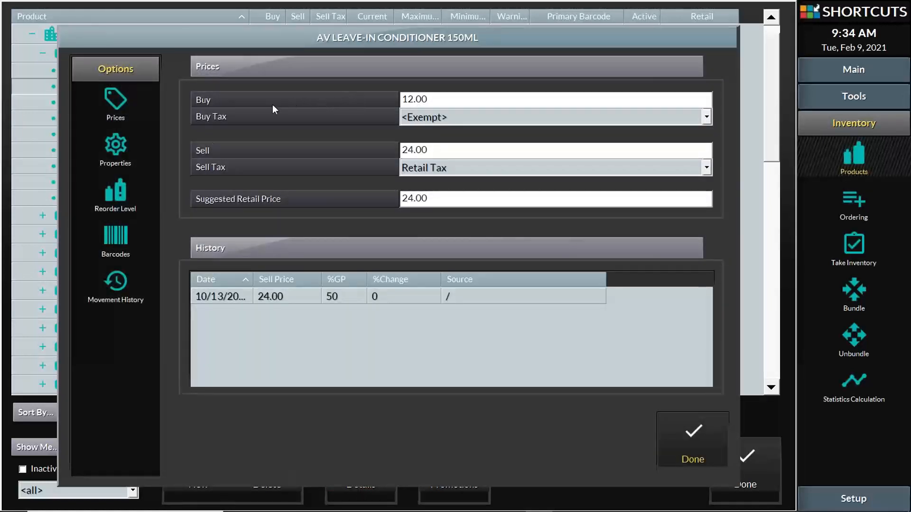
pyautogui.click(116, 230)
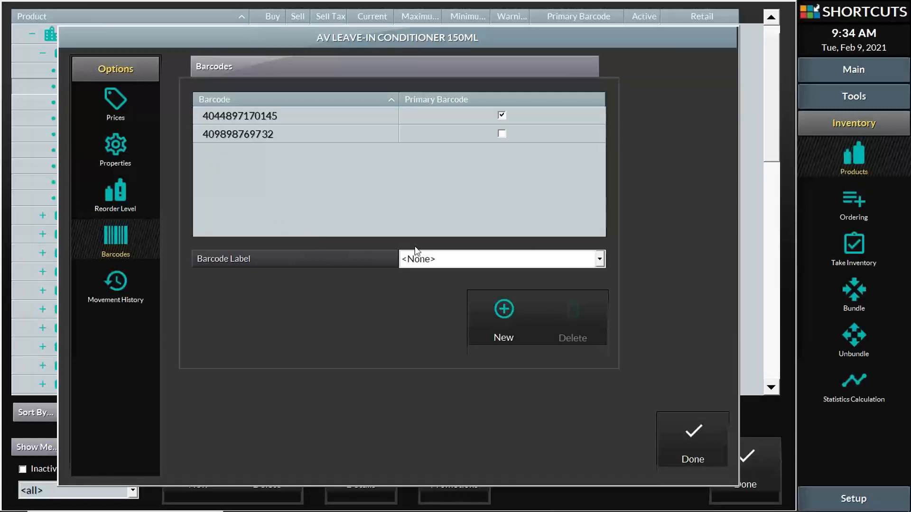
pyautogui.click(287, 116)
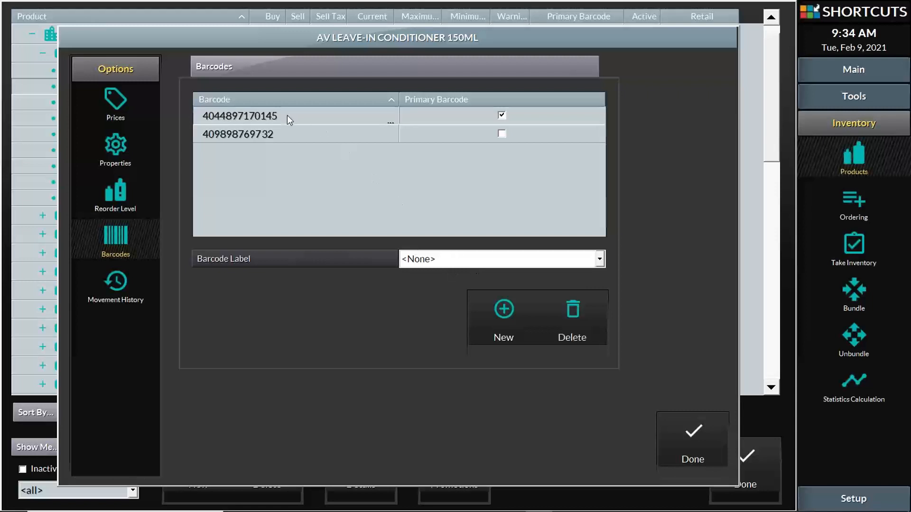
pyautogui.click(272, 137)
pyautogui.click(279, 114)
pyautogui.click(275, 136)
pyautogui.click(277, 117)
pyautogui.click(274, 139)
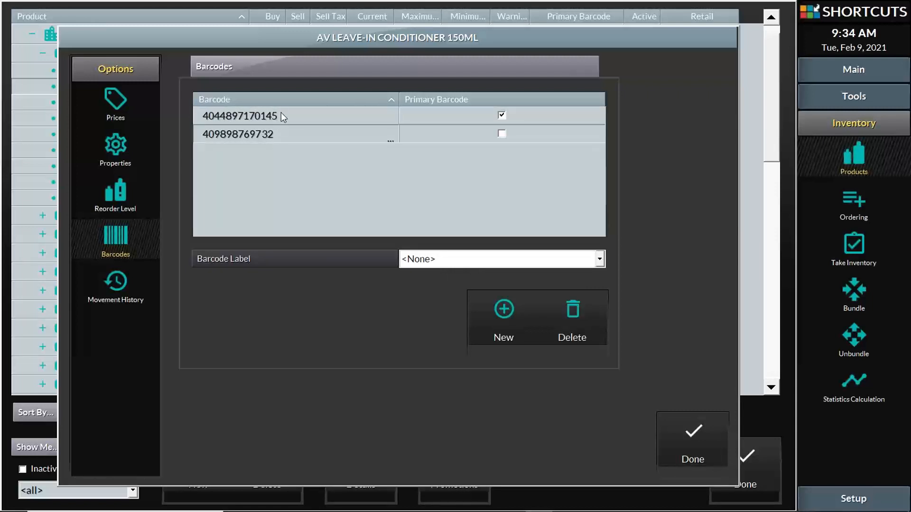
pyautogui.click(281, 116)
pyautogui.click(275, 135)
pyautogui.click(284, 118)
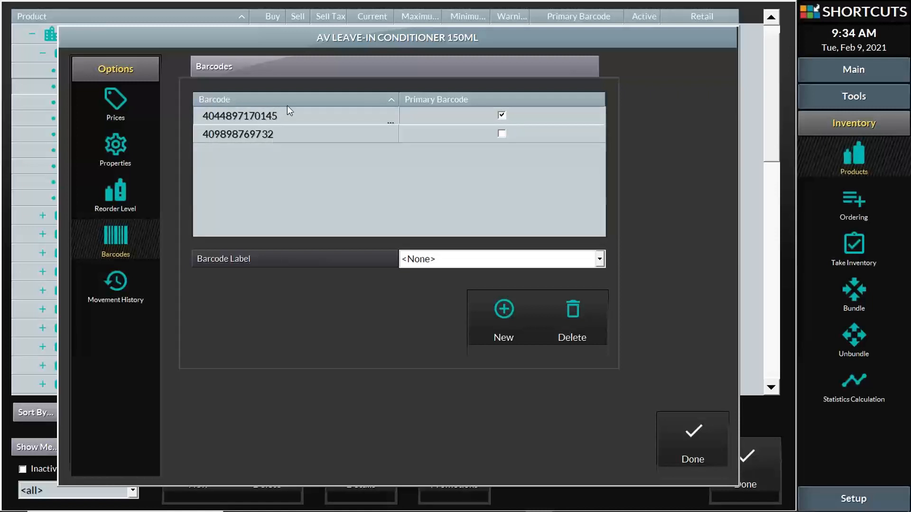
pyautogui.click(270, 135)
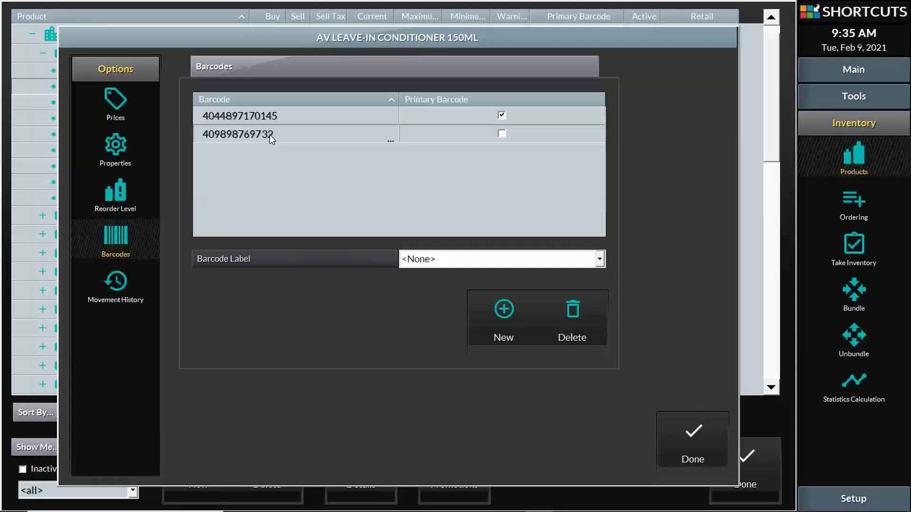
pyautogui.click(502, 118)
pyautogui.click(502, 133)
pyautogui.click(502, 116)
pyautogui.click(502, 134)
pyautogui.click(692, 438)
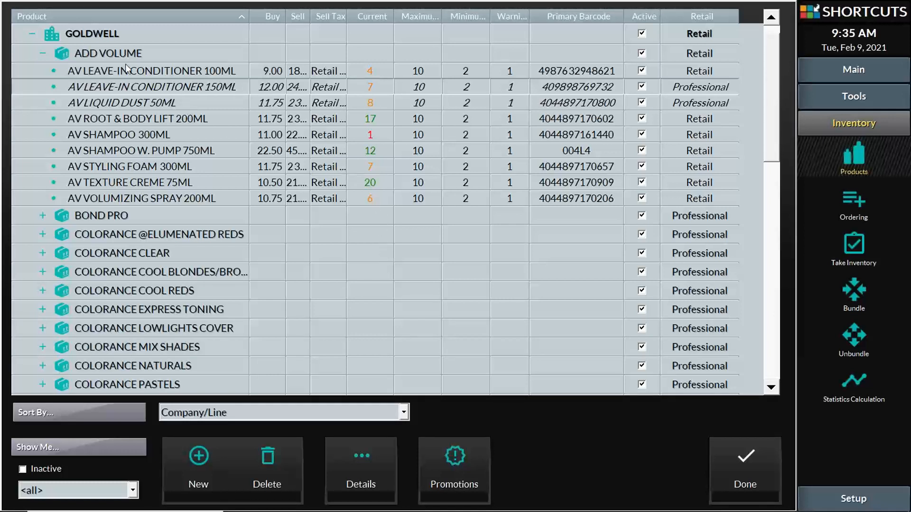
pyautogui.click(41, 54)
pyautogui.click(31, 35)
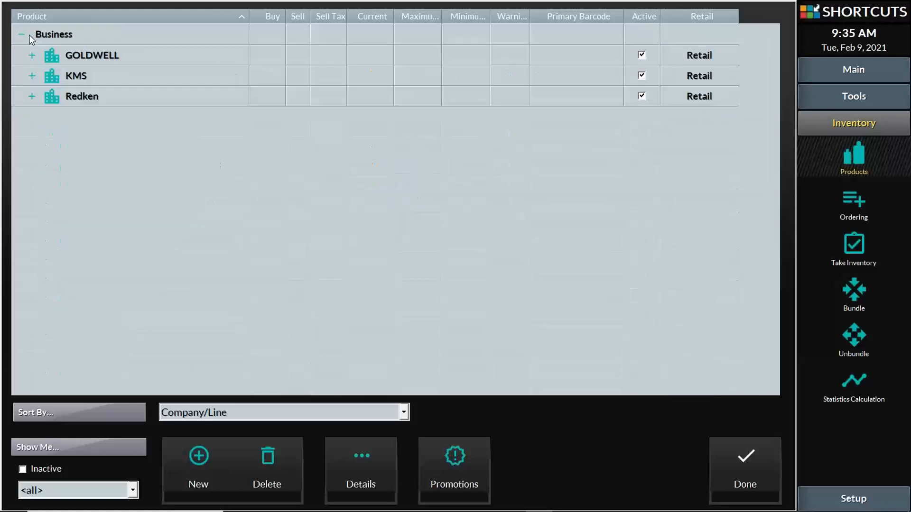
pyautogui.click(31, 55)
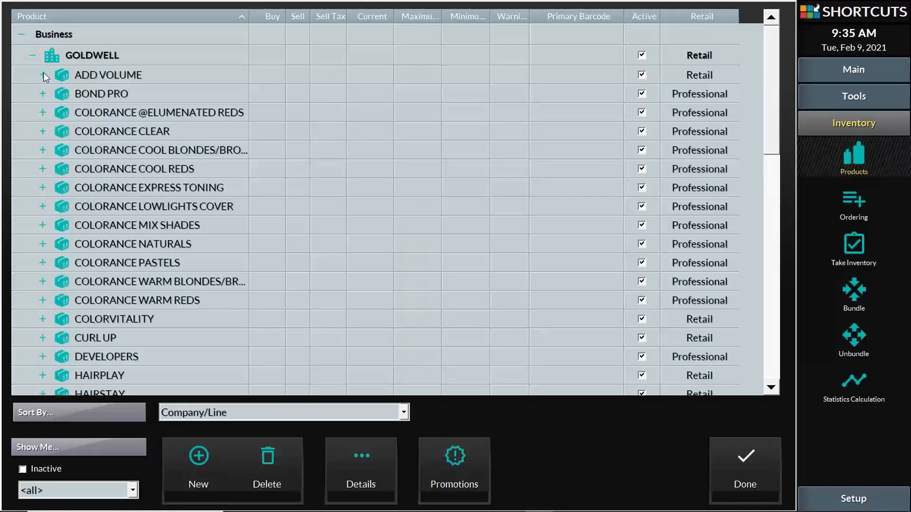
pyautogui.click(43, 75)
pyautogui.click(110, 81)
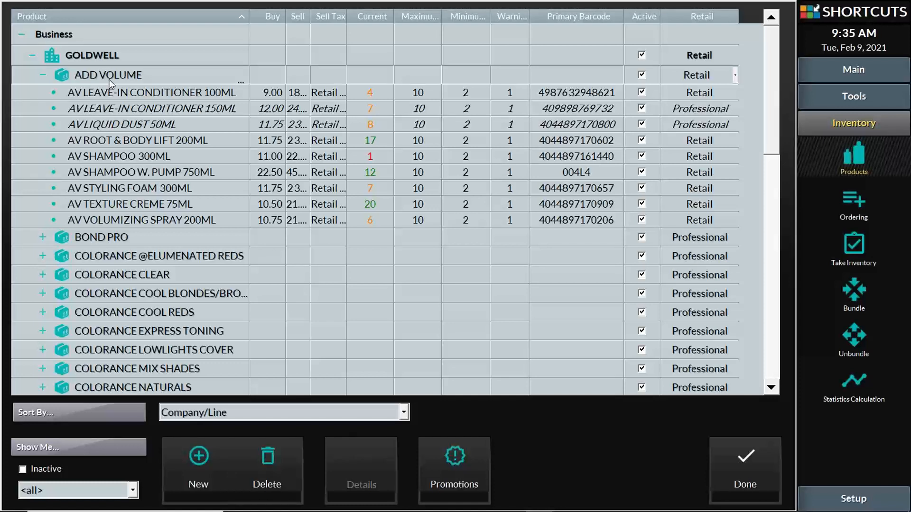
pyautogui.click(298, 93)
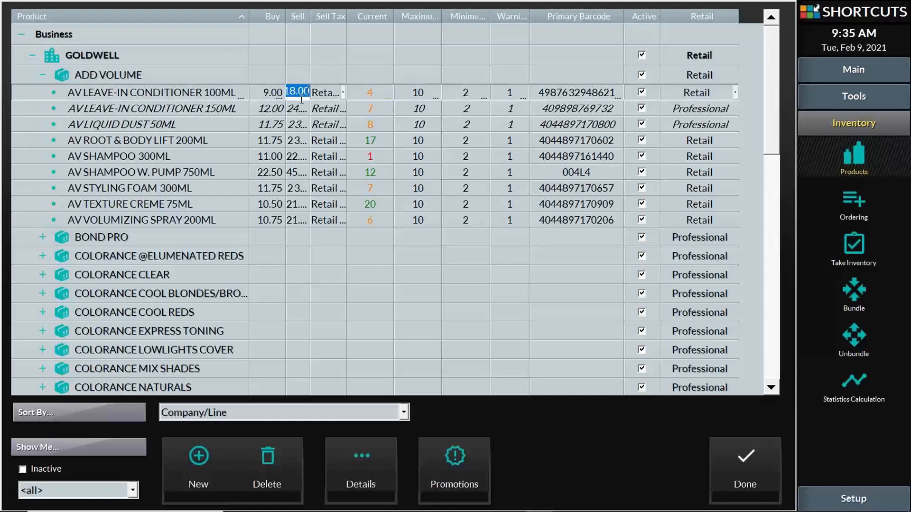
pyautogui.click(299, 108)
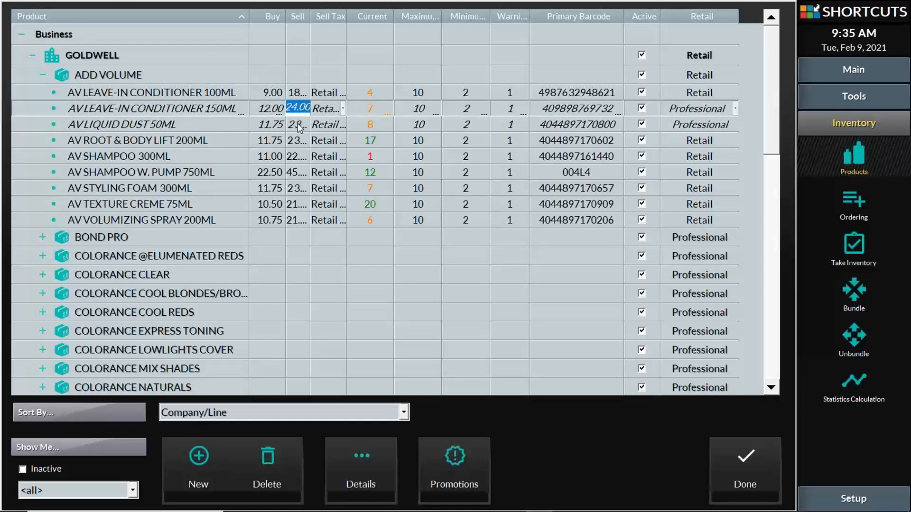
pyautogui.click(299, 124)
pyautogui.click(299, 139)
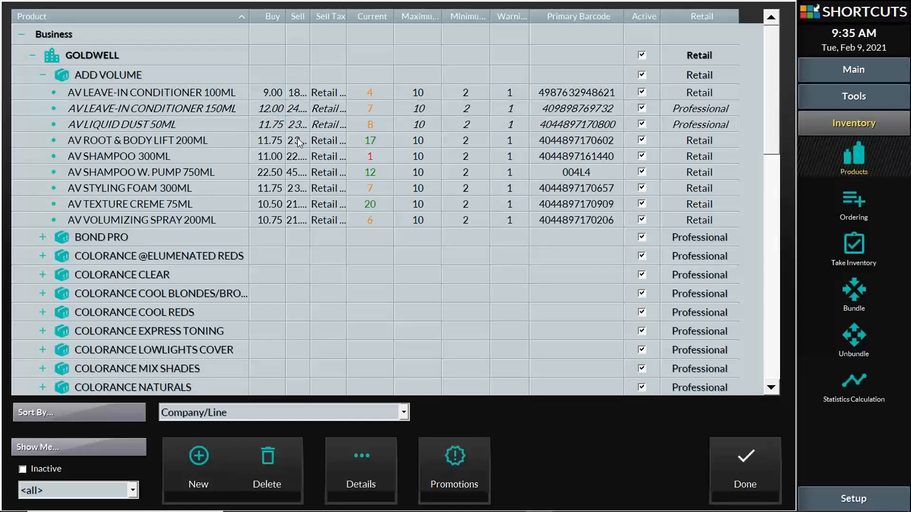
pyautogui.click(133, 76)
pyautogui.click(102, 74)
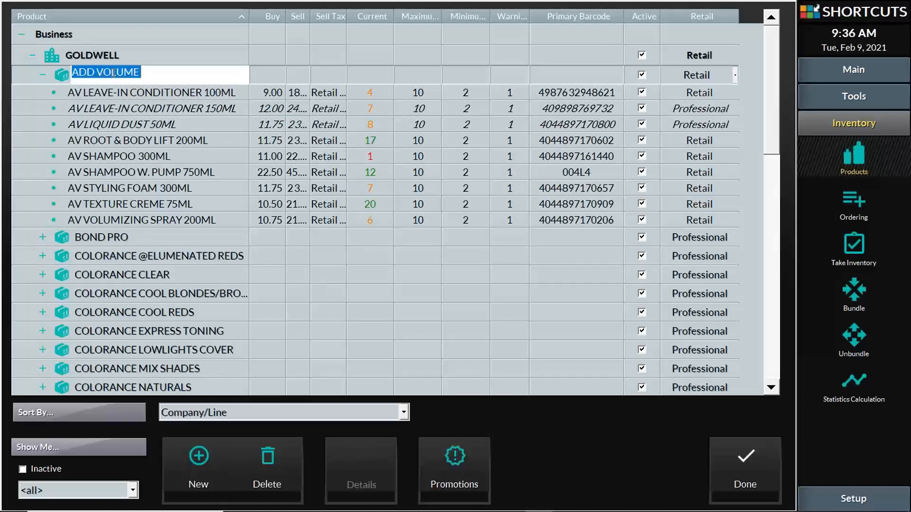
pyautogui.click(164, 76)
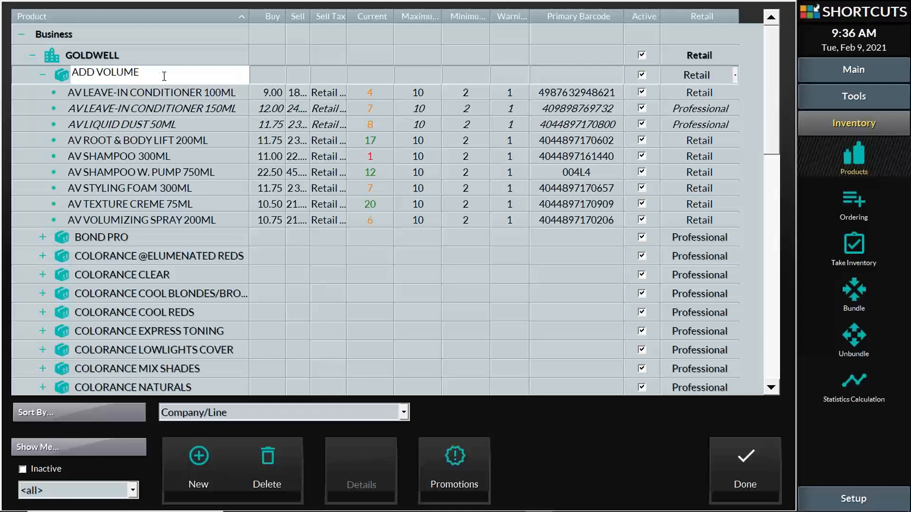
pyautogui.rightClick(109, 71)
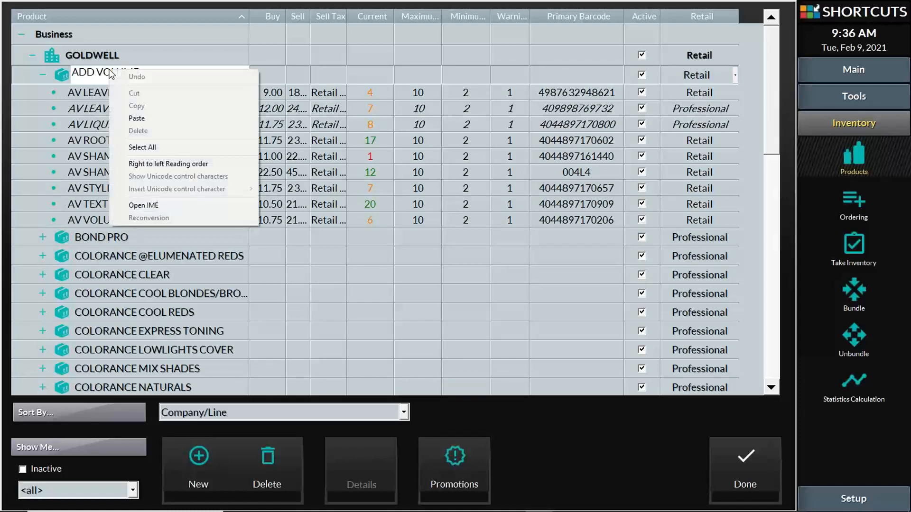
pyautogui.click(69, 77)
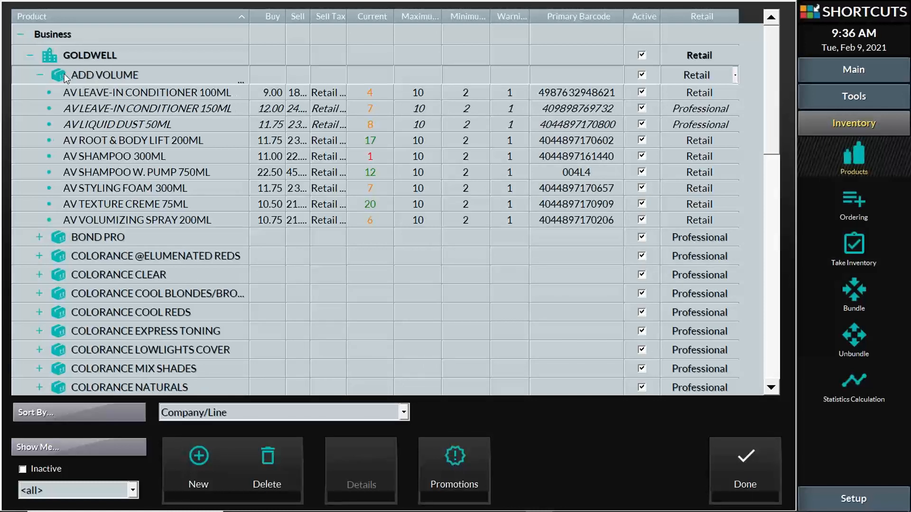
pyautogui.rightClick(61, 78)
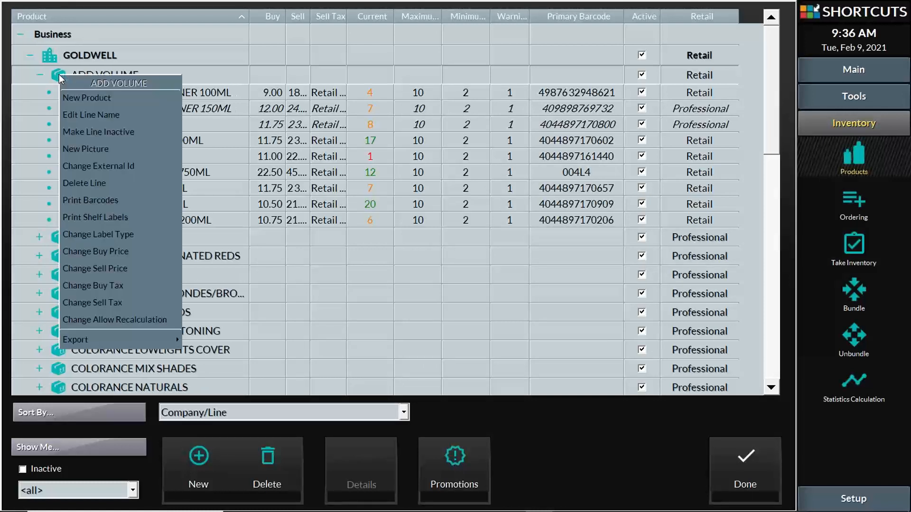
pyautogui.click(125, 267)
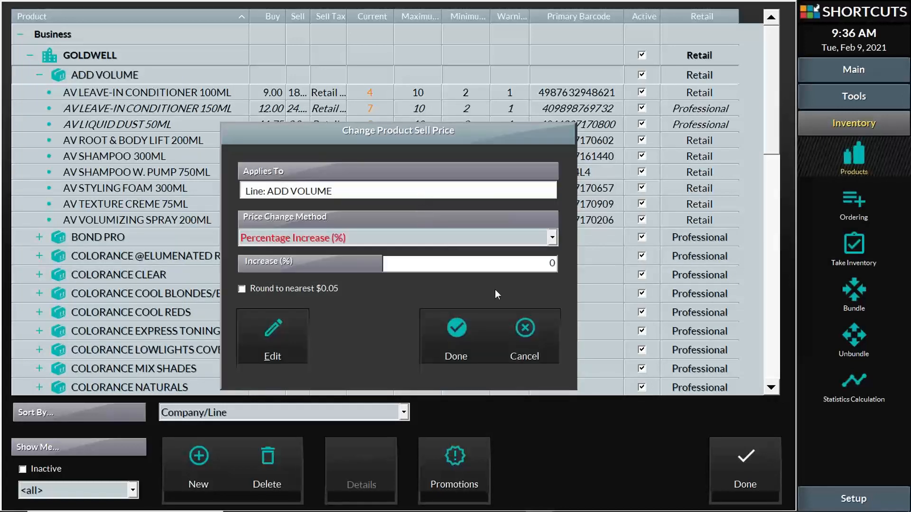
pyautogui.click(376, 266)
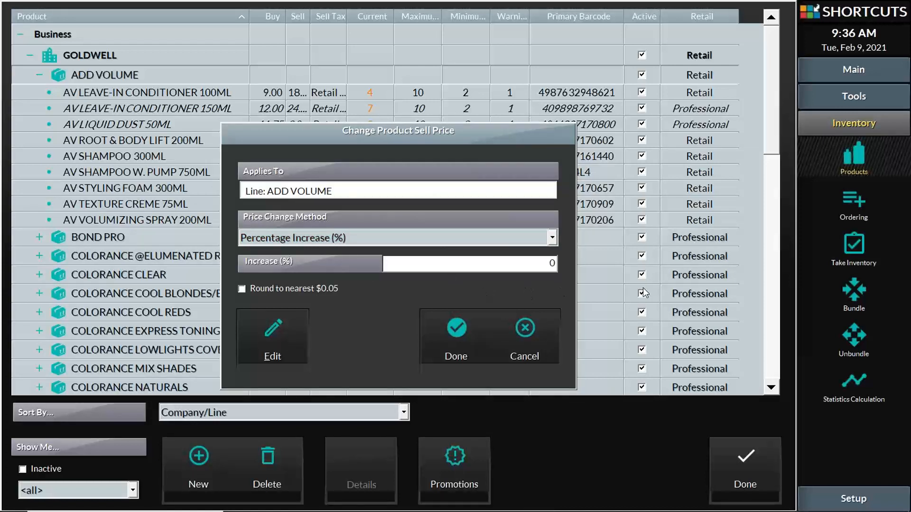
pyautogui.click(532, 263)
pyautogui.write('10')
pyautogui.moveTo(544, 264); pyautogui.dragTo(562, 265)
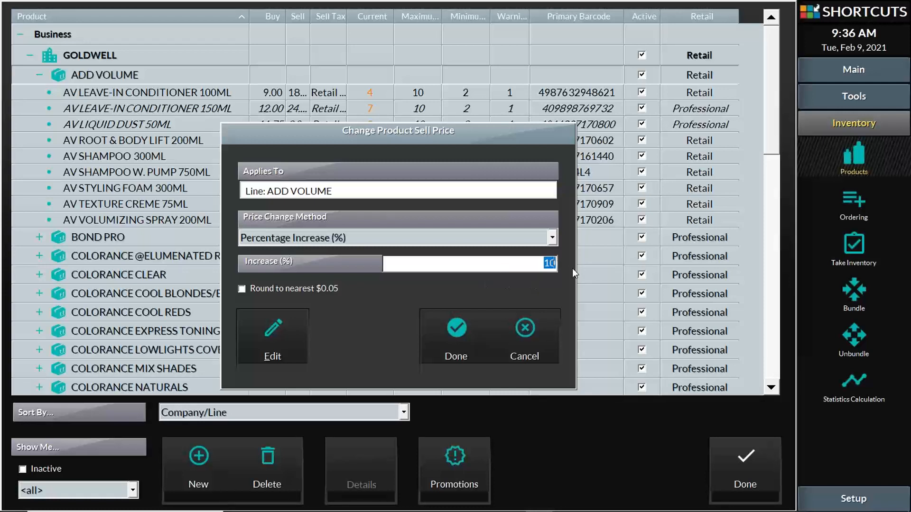
pyautogui.click(543, 236)
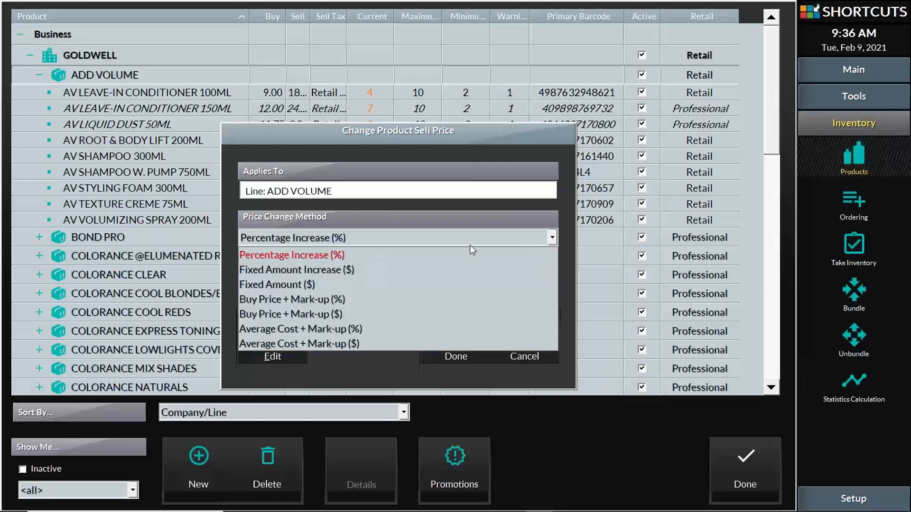
pyautogui.click(361, 270)
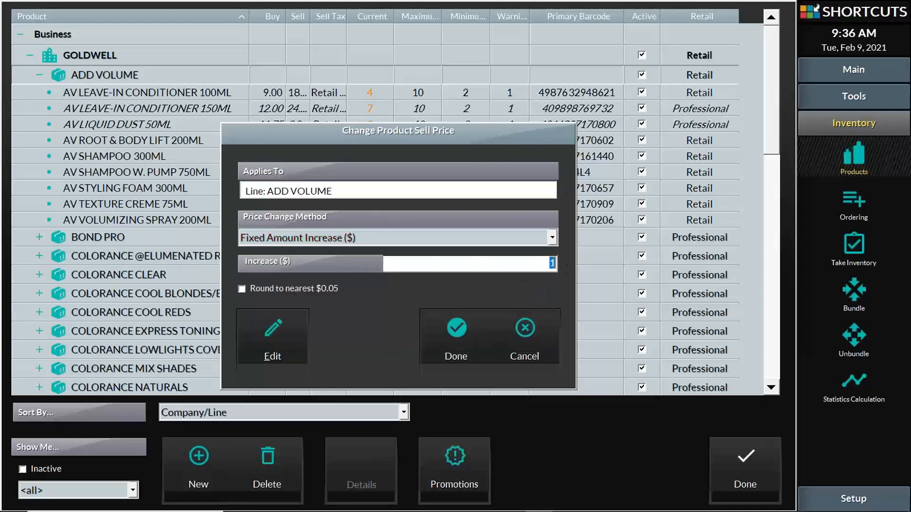
pyautogui.write('1')
pyautogui.click(526, 331)
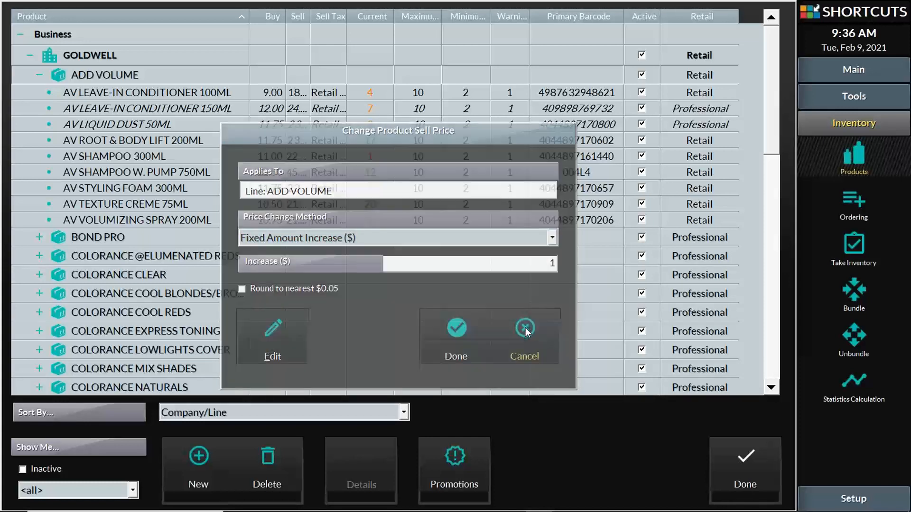
pyautogui.rightClick(108, 73)
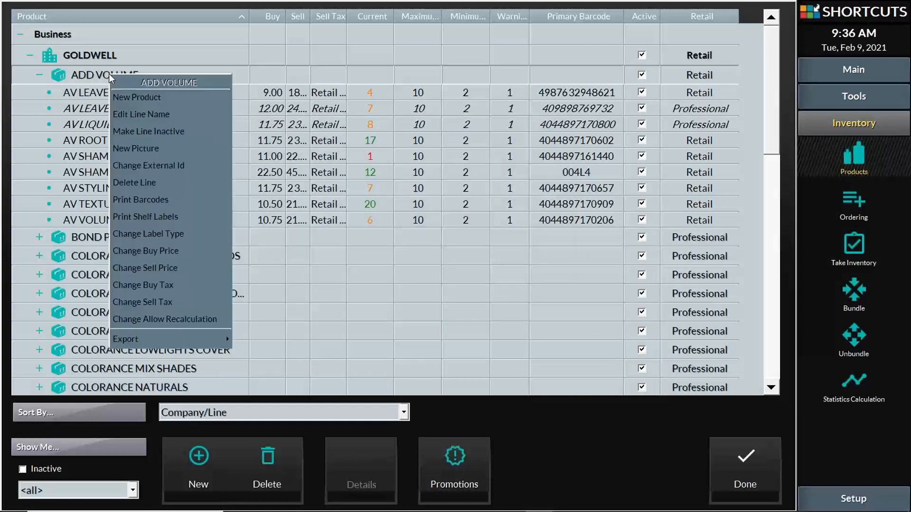
pyautogui.rightClick(85, 56)
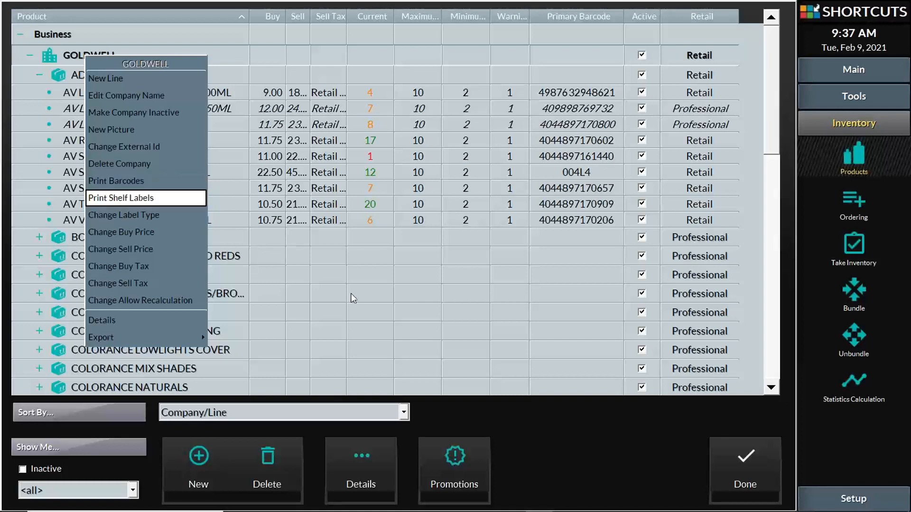
pyautogui.click(494, 418)
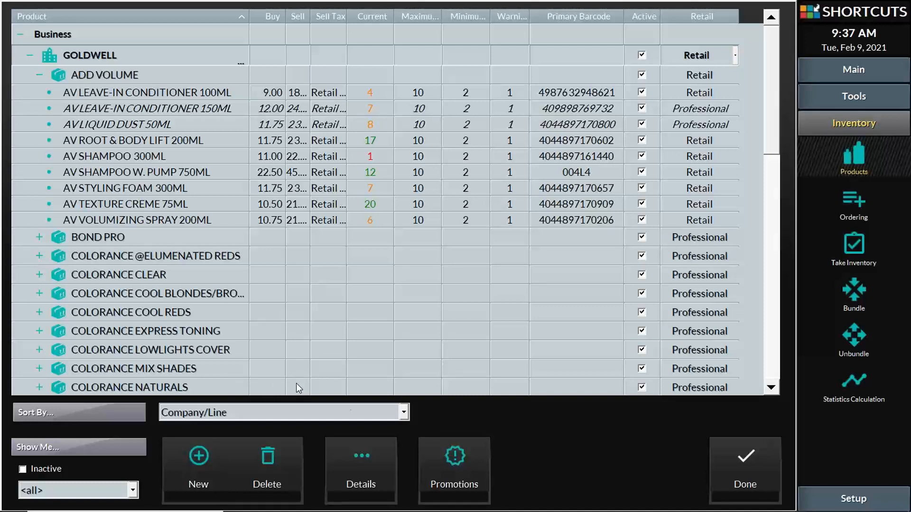
pyautogui.moveTo(403, 511)
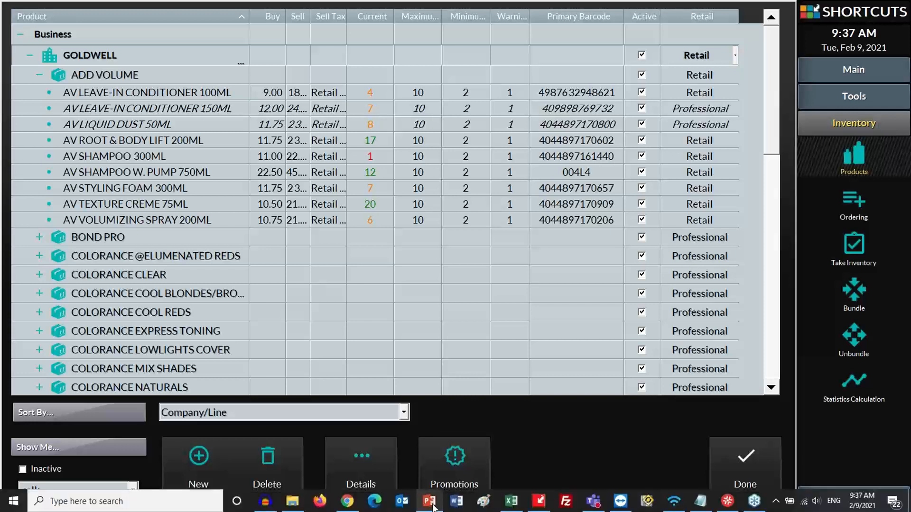
# - Switch to the Inventory-Basics presentation and start the slide show on the thank-you slide
pyautogui.click(429, 506)
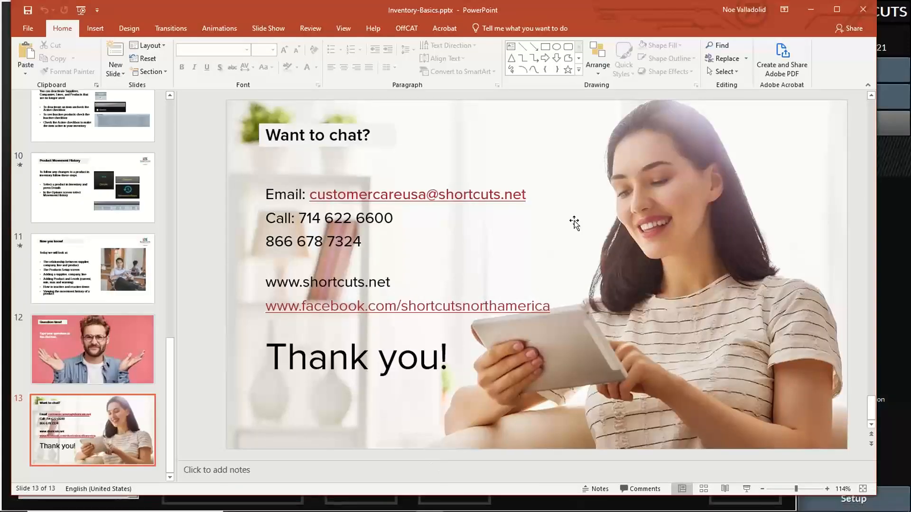
pyautogui.click(746, 489)
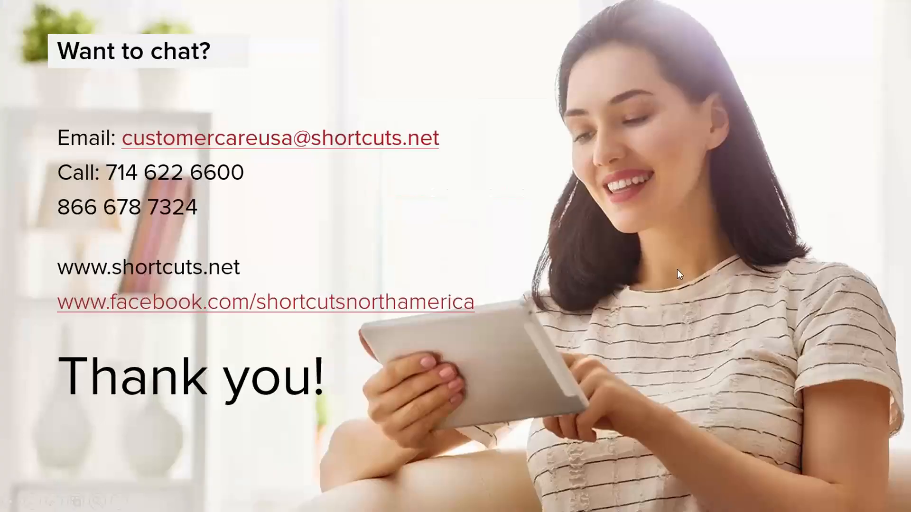